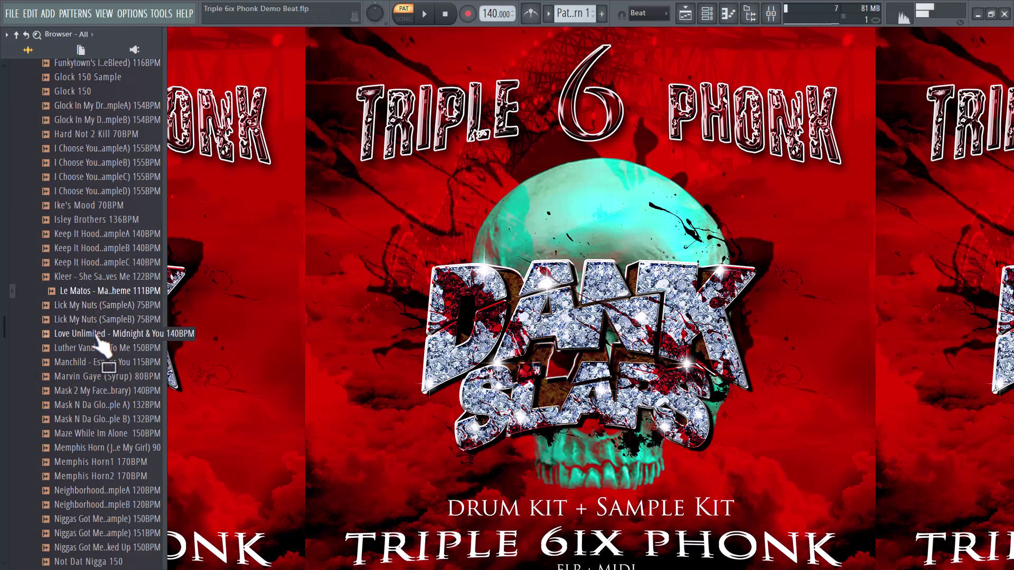
Place the "Petri Alanko - Taken By The Night 115BPM" sample on Track 1 at bar 1 of the playlist.
scroll(97, 338, down, 8)
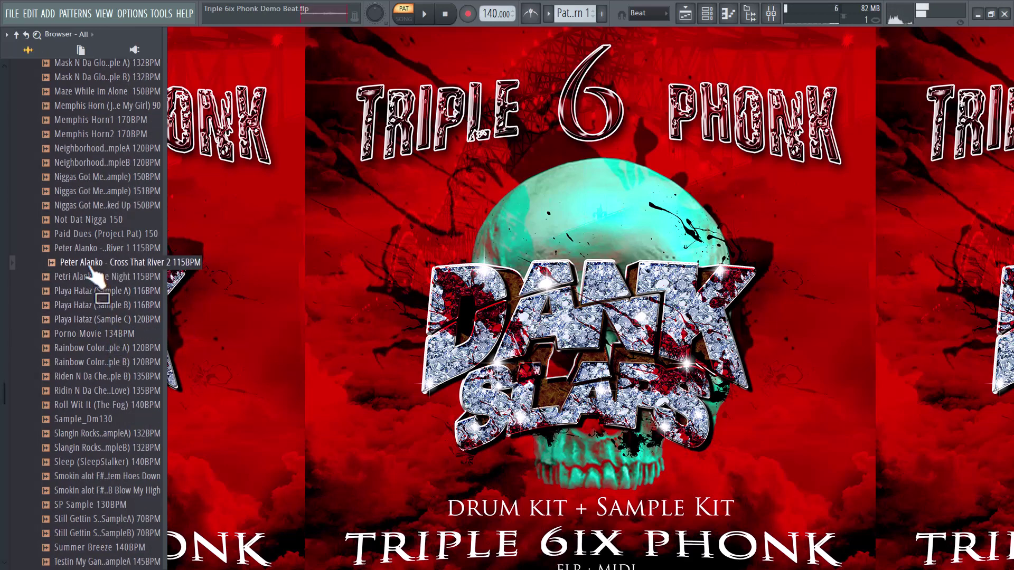
drag(645, 15, 349, 94)
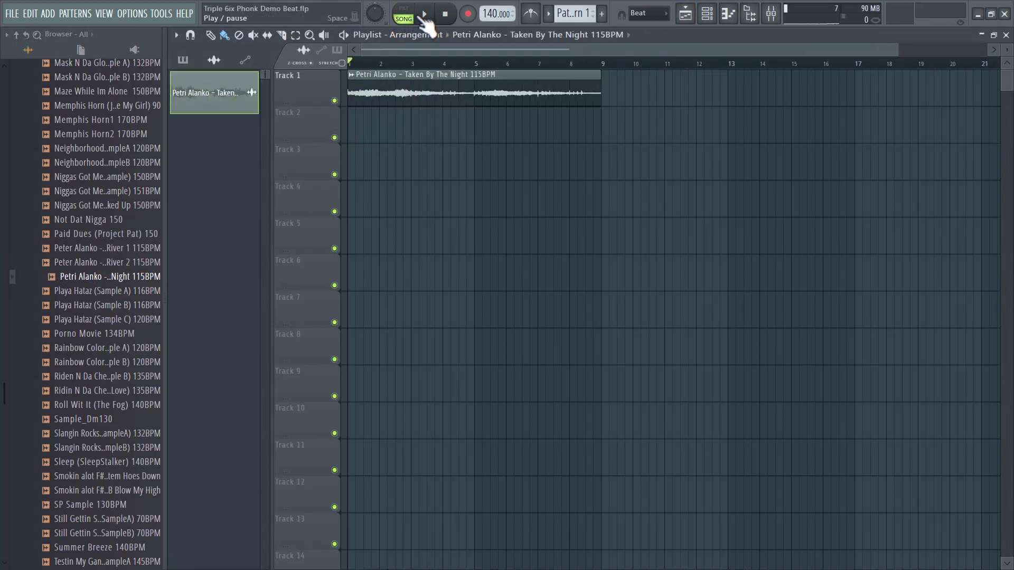
Add the "Friday The 13th 130BPM" sample to Track 2 and set its channel volume to 46%.
scroll(90, 163, up, 10)
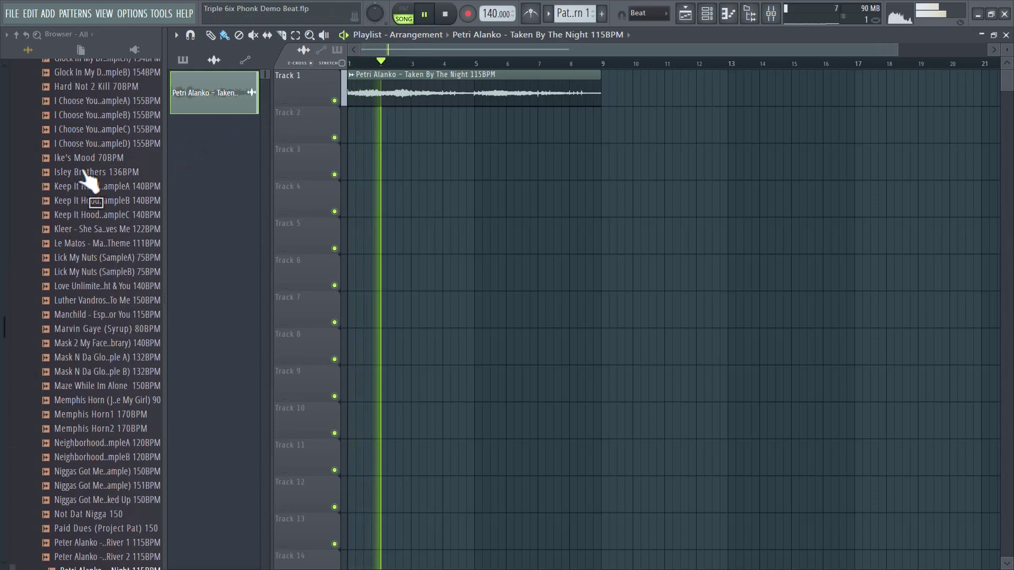
drag(100, 134, 510, 124)
double_click(510, 124)
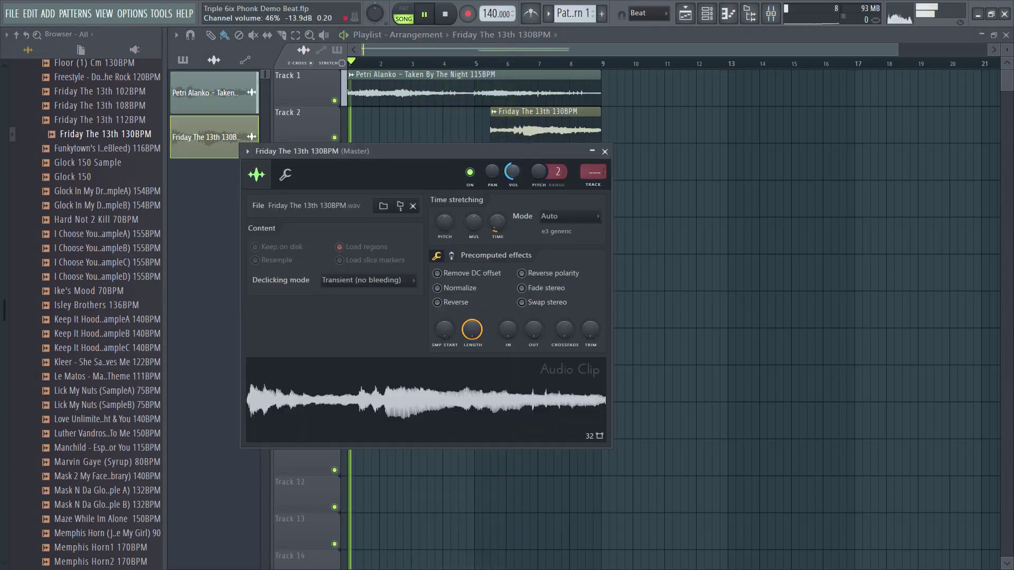
click(525, 46)
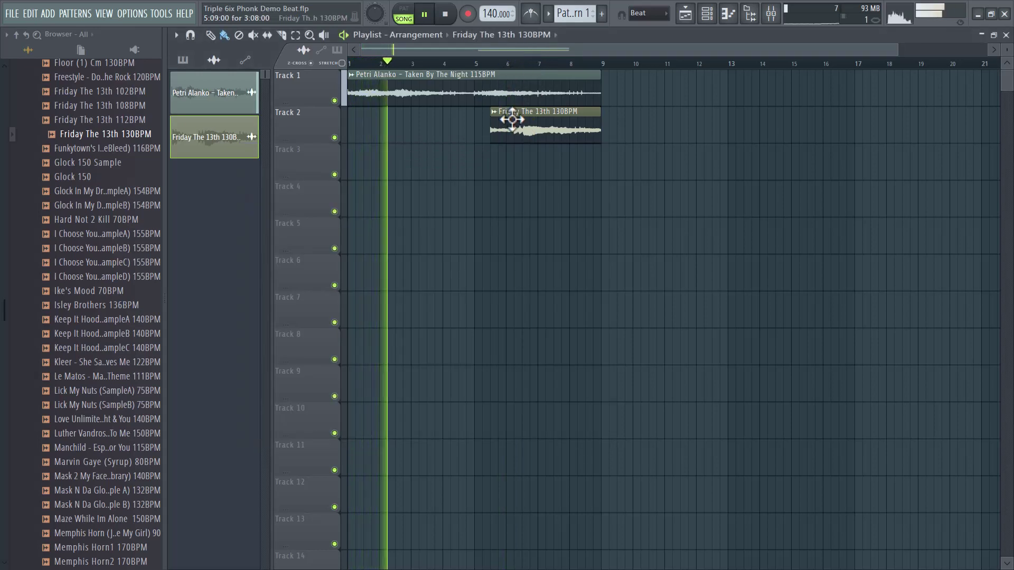
Move the Friday The 13th clip to half a bar after bar 1 and place a second copy four bars after it.
drag(510, 118, 384, 123)
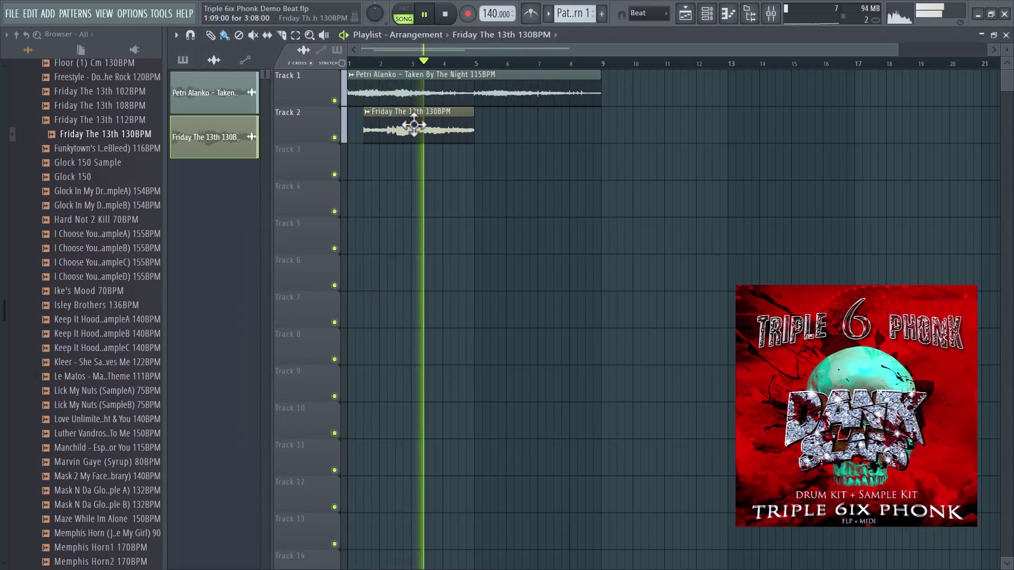
click(503, 133)
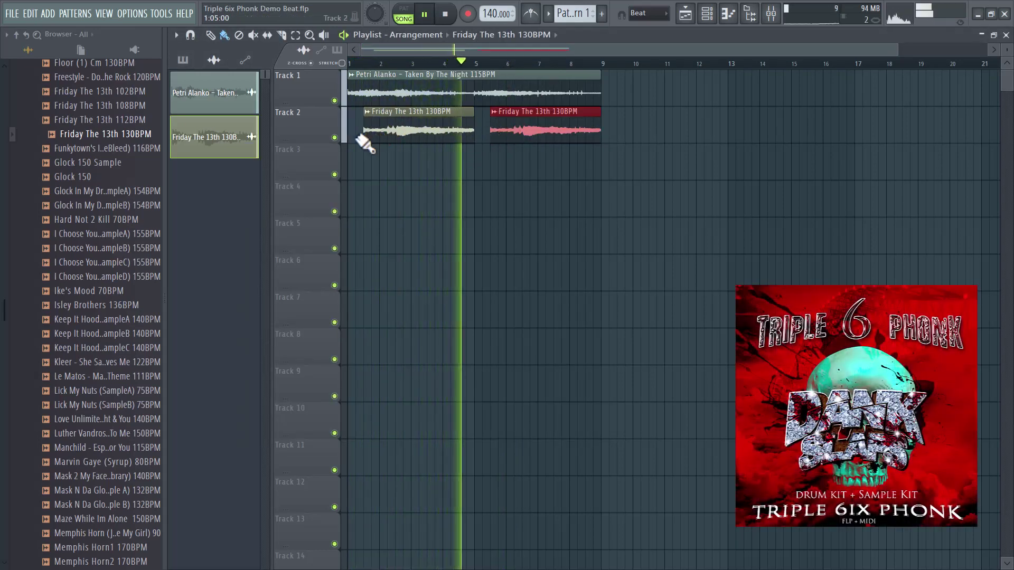
key(space)
Add "Judgement Night (Hook) Do Not Steal From Me_126" from the Skits folder to Track 3, starting at bar 1.
scroll(97, 180, up, 15)
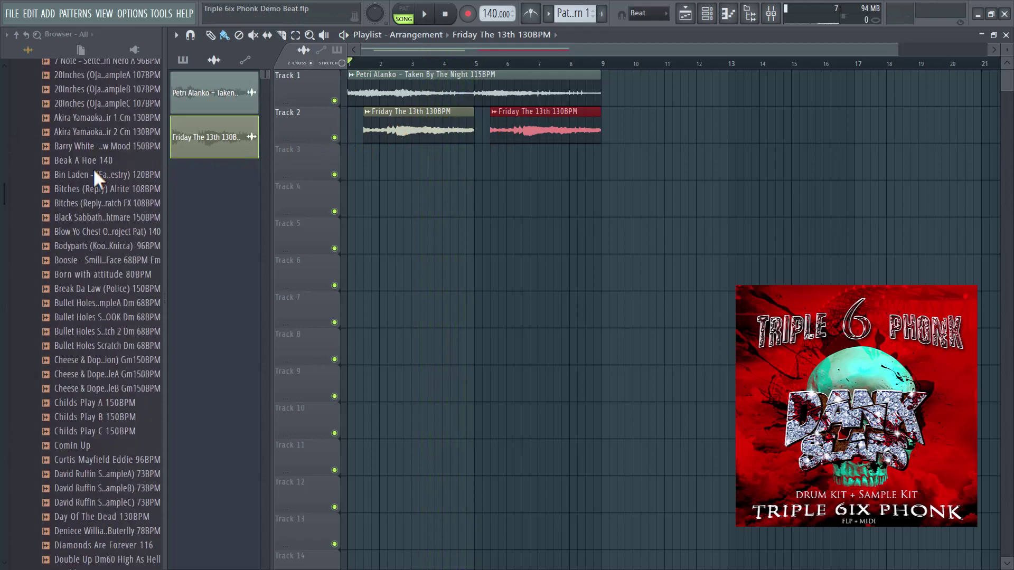
click(89, 178)
key(space)
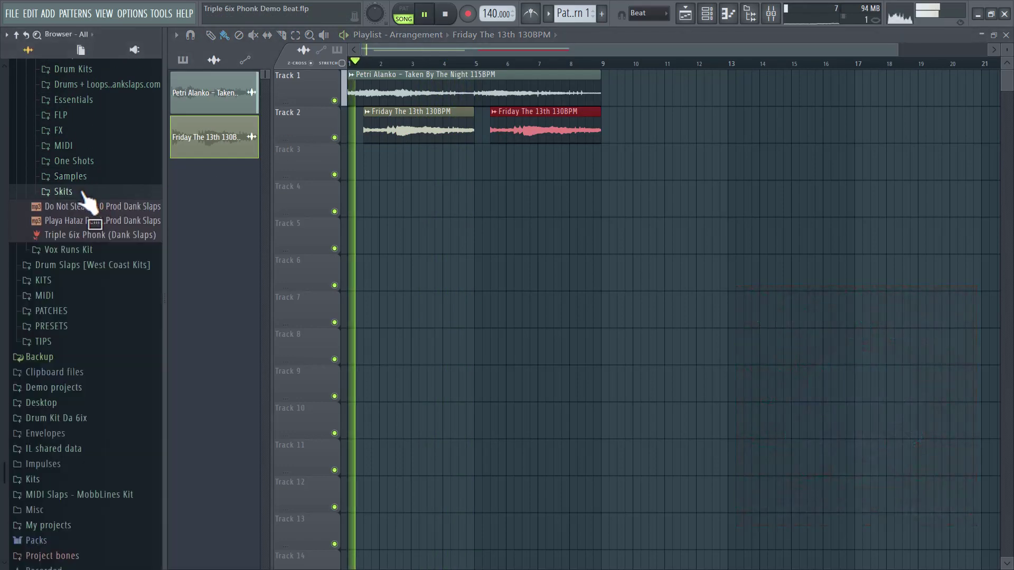
click(84, 188)
click(103, 222)
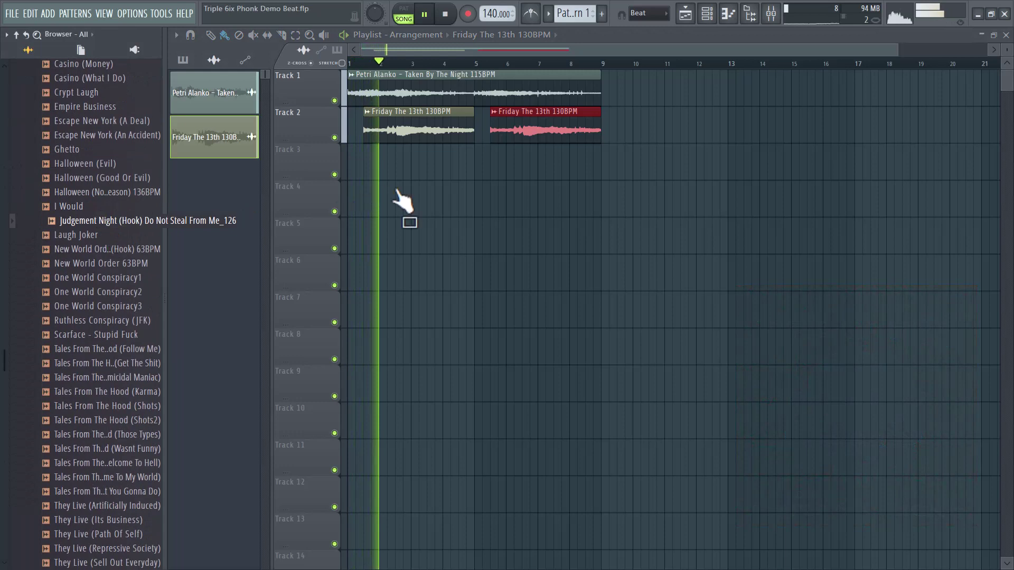
drag(397, 191, 401, 170)
drag(469, 163, 364, 161)
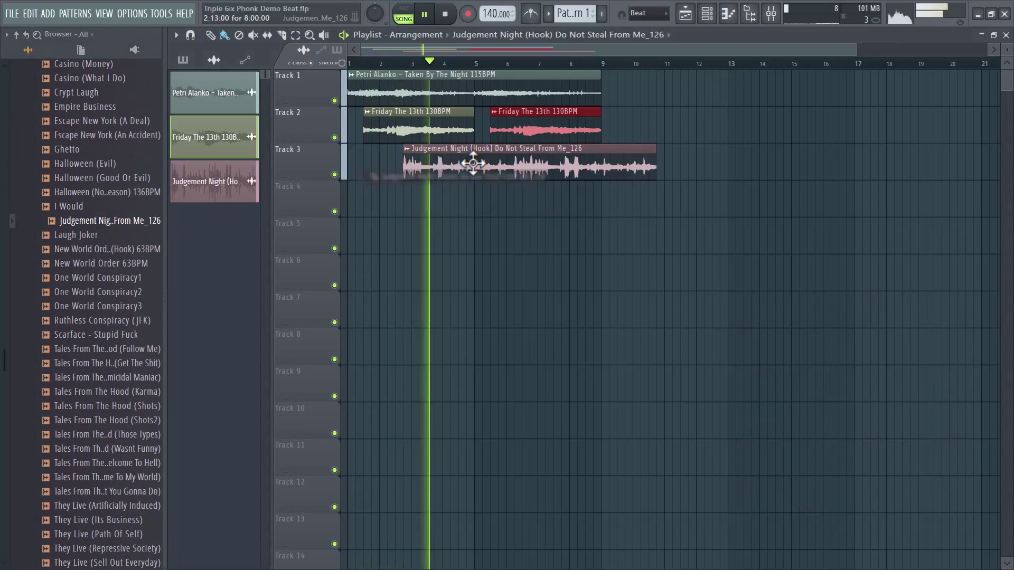
Set the Friday The 13th clip's time stretching mode to Resample.
double_click(402, 137)
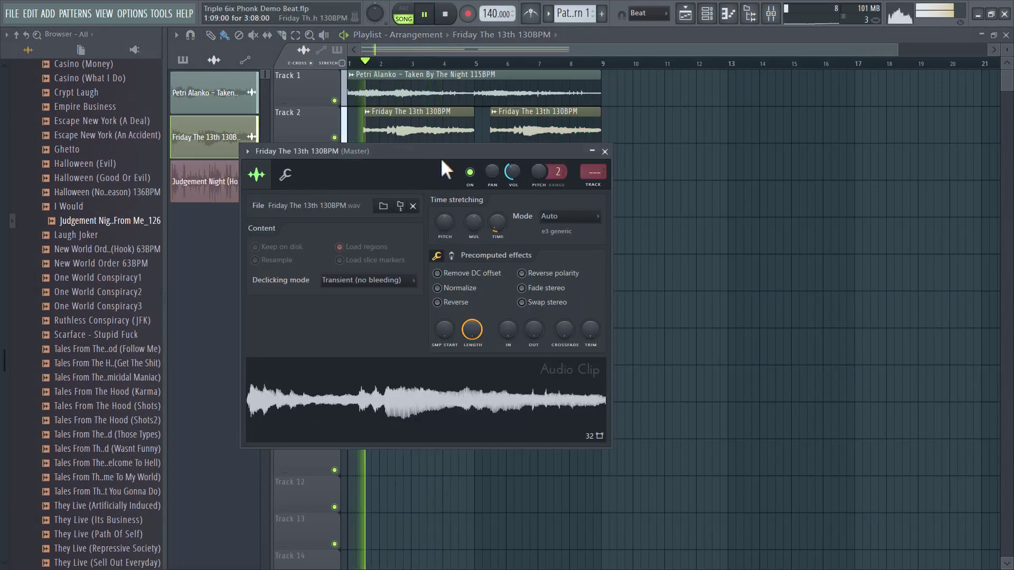
click(555, 217)
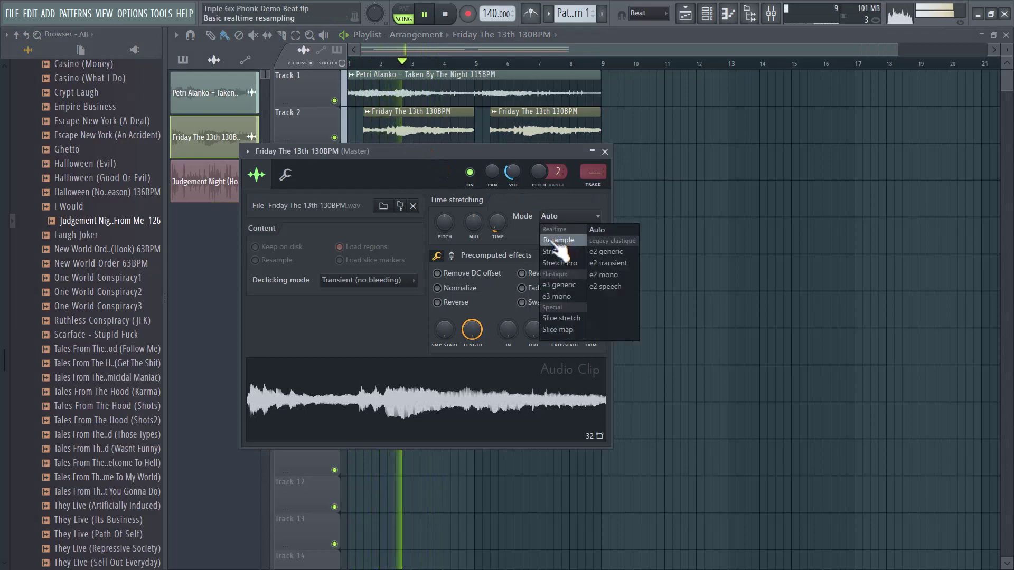
click(558, 241)
click(506, 48)
Set the channel volume of the Judgement Night clip to 56%.
click(453, 159)
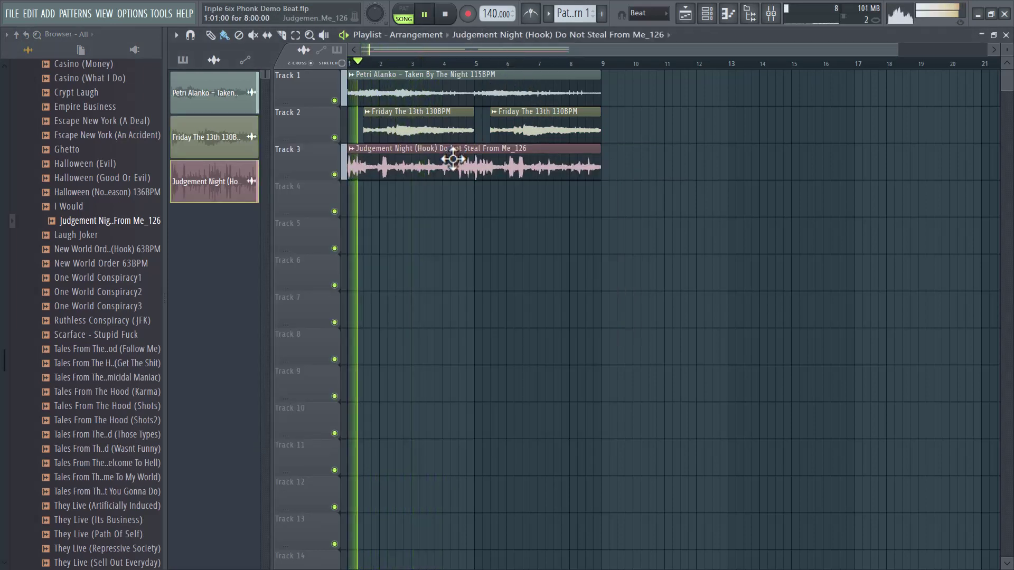
double_click(453, 160)
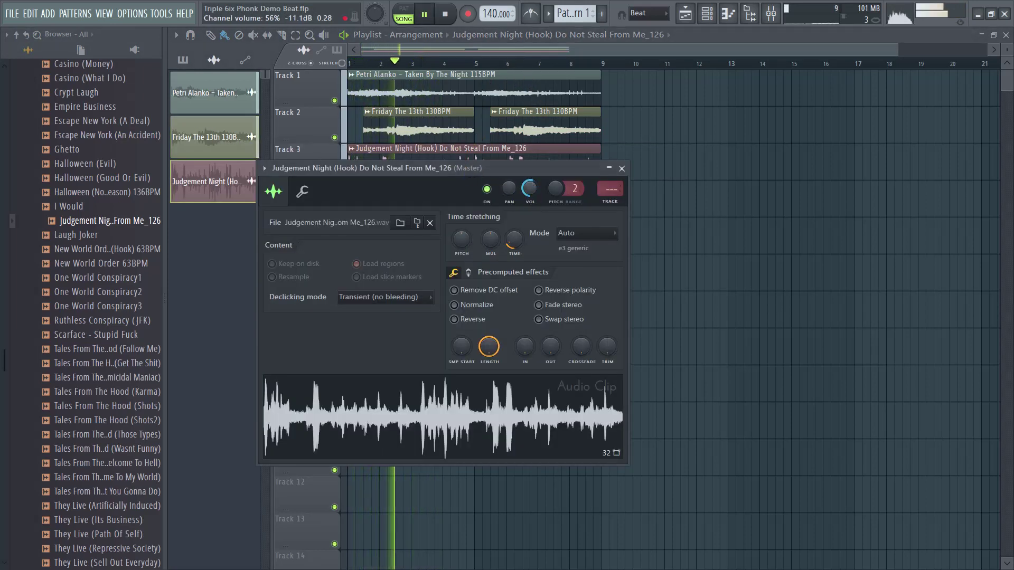
click(495, 50)
Set the project tempo to 110 BPM.
right_click(487, 15)
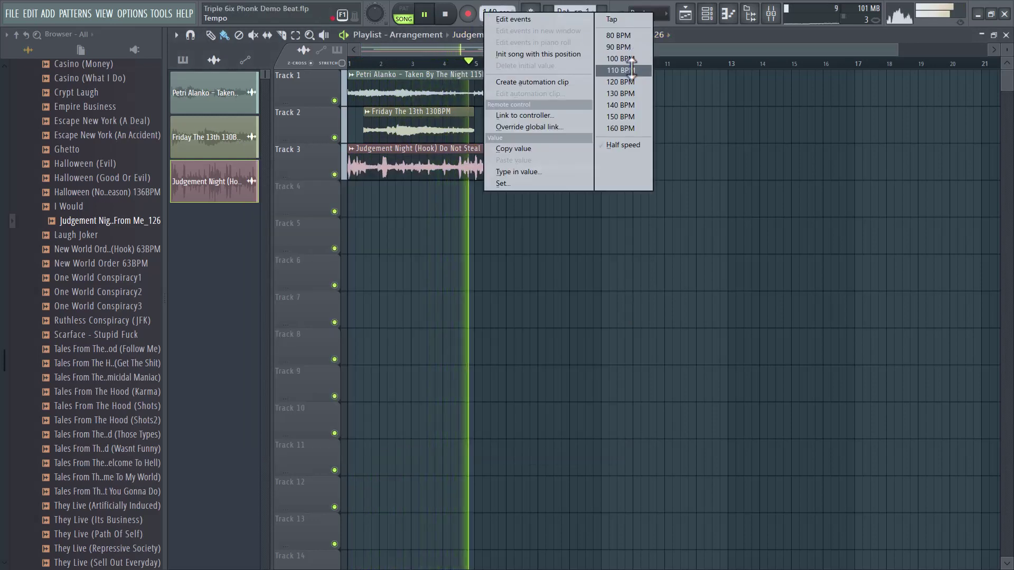
click(631, 70)
click(523, 325)
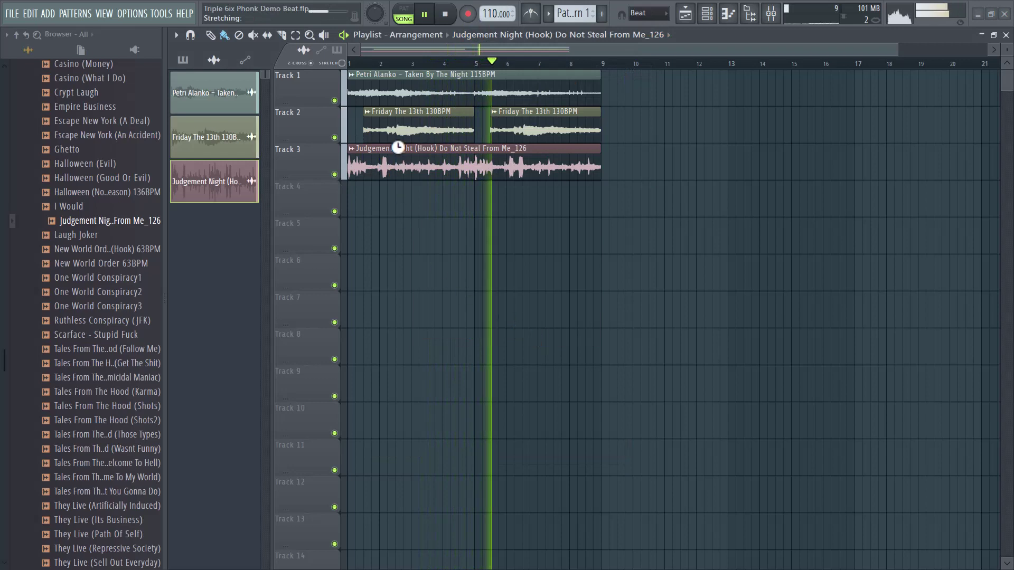
Mute Track 2 and duplicate all playlist clips so the eight-bar section repeats from bar 9.
click(335, 138)
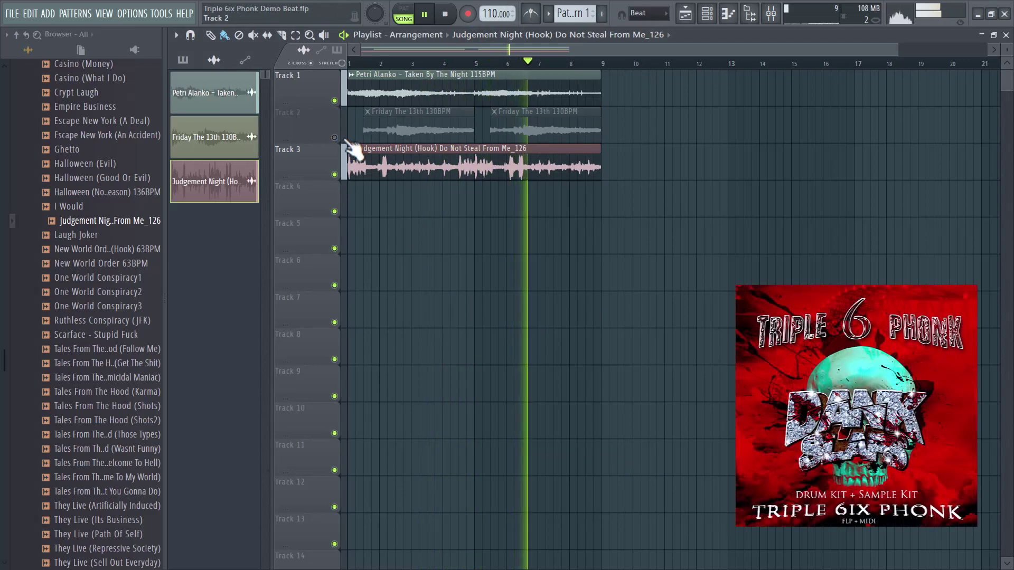
key(space)
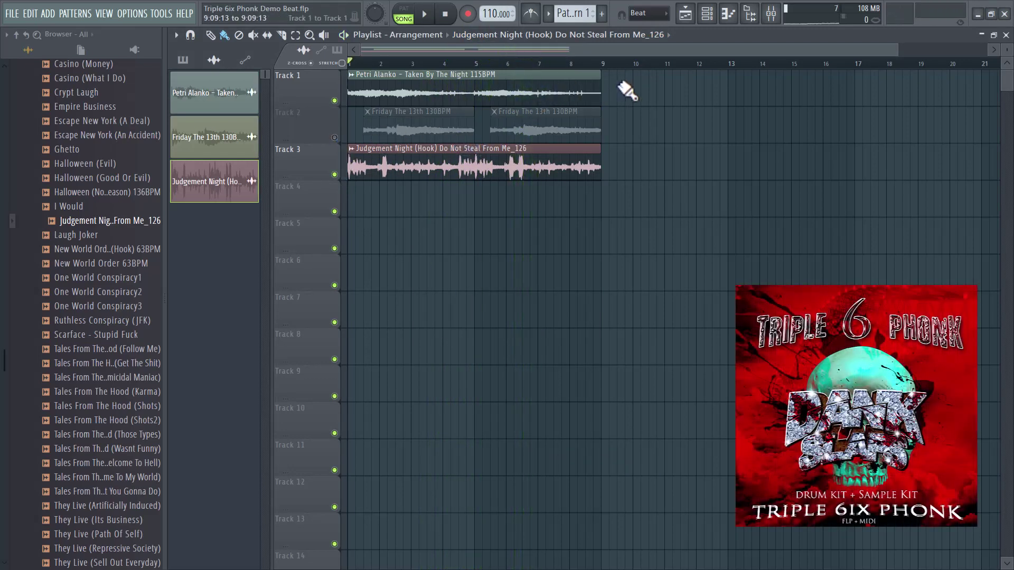
key(ctrl+a)
key(ctrl+b)
key(space)
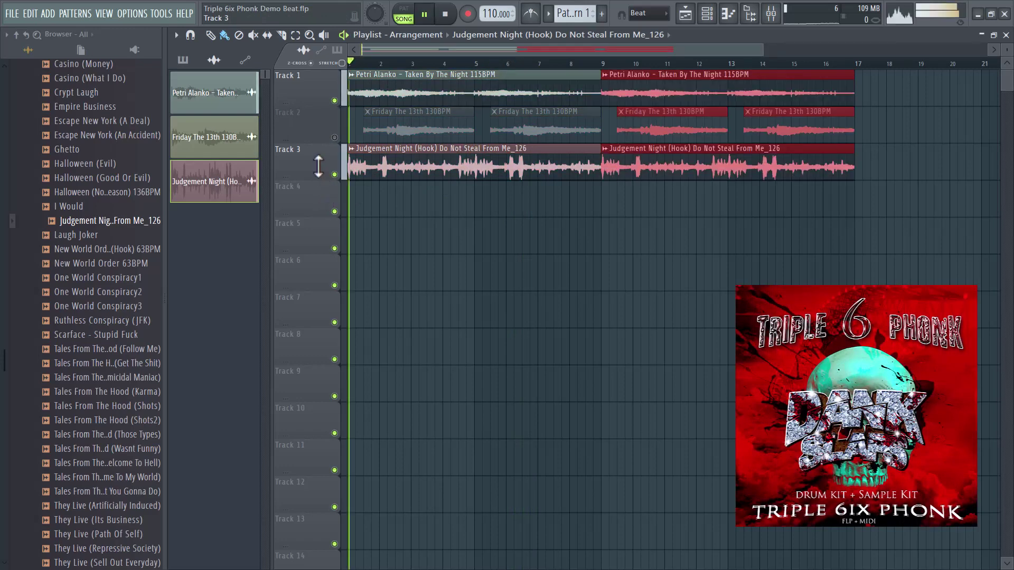
Add the "Remake_NeighborhoodHoe_Drums 120" loop from the Drums + Loops folder to Track 5 at bar 9.
scroll(61, 211, up, 12)
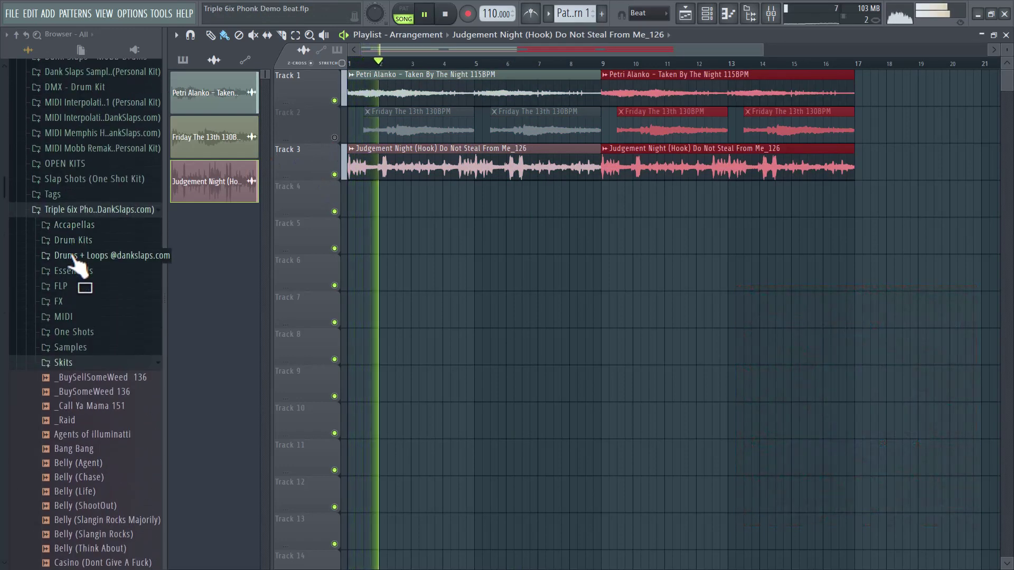
click(71, 255)
scroll(84, 267, down, 6)
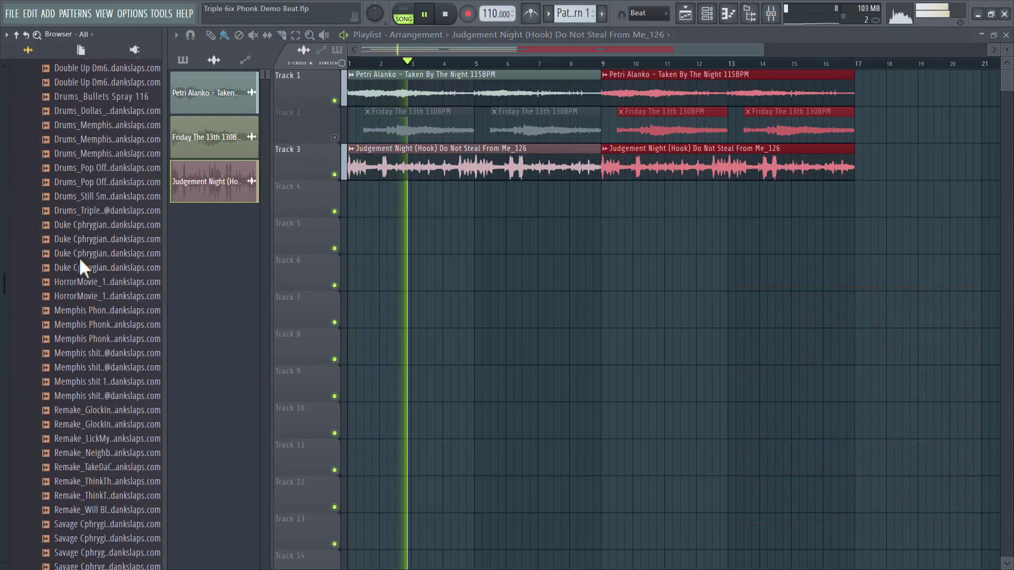
scroll(85, 259, down, 6)
drag(94, 266, 89, 120)
scroll(93, 233, up, 2)
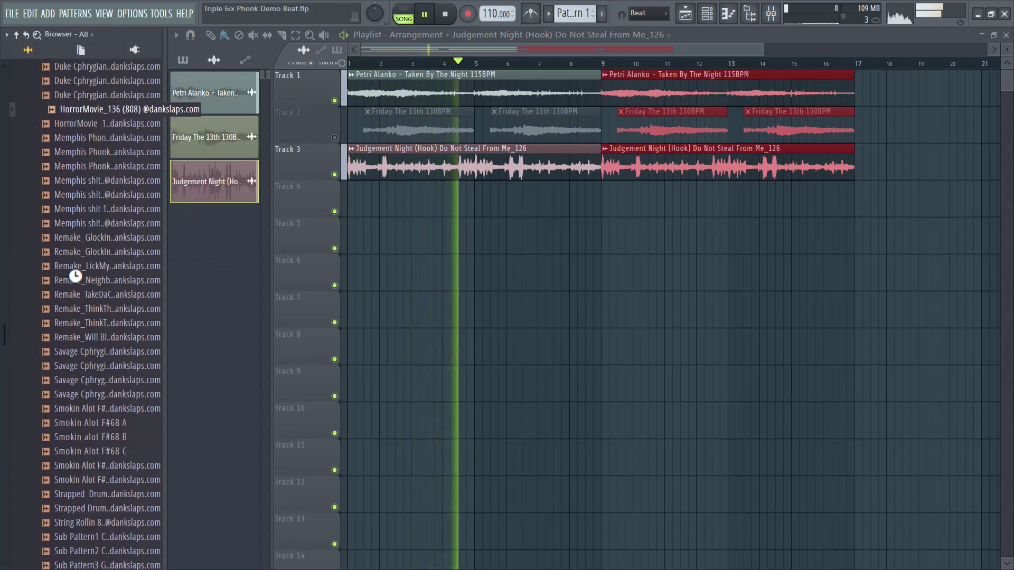
drag(75, 275, 96, 303)
key(space)
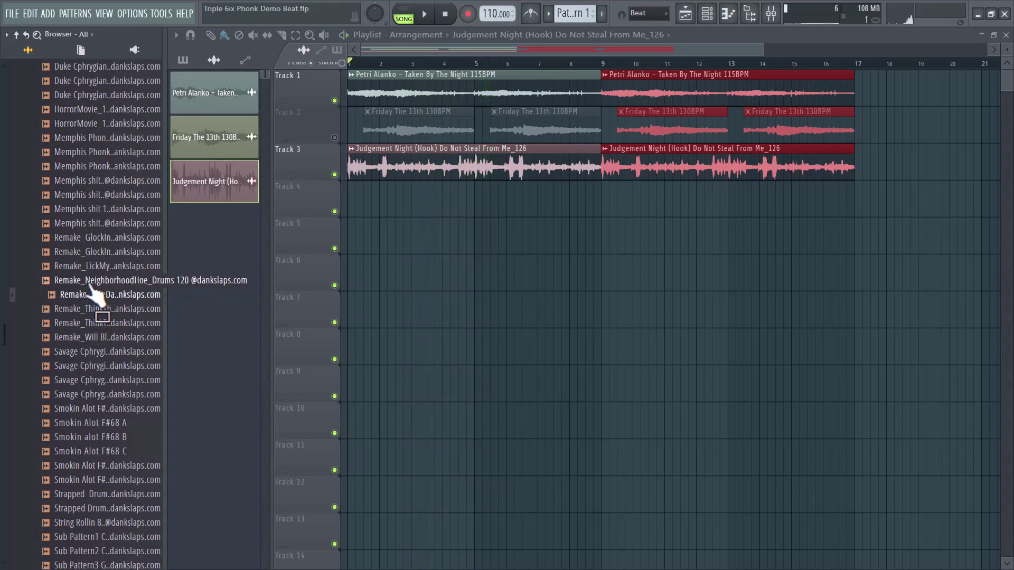
drag(268, 288, 528, 244)
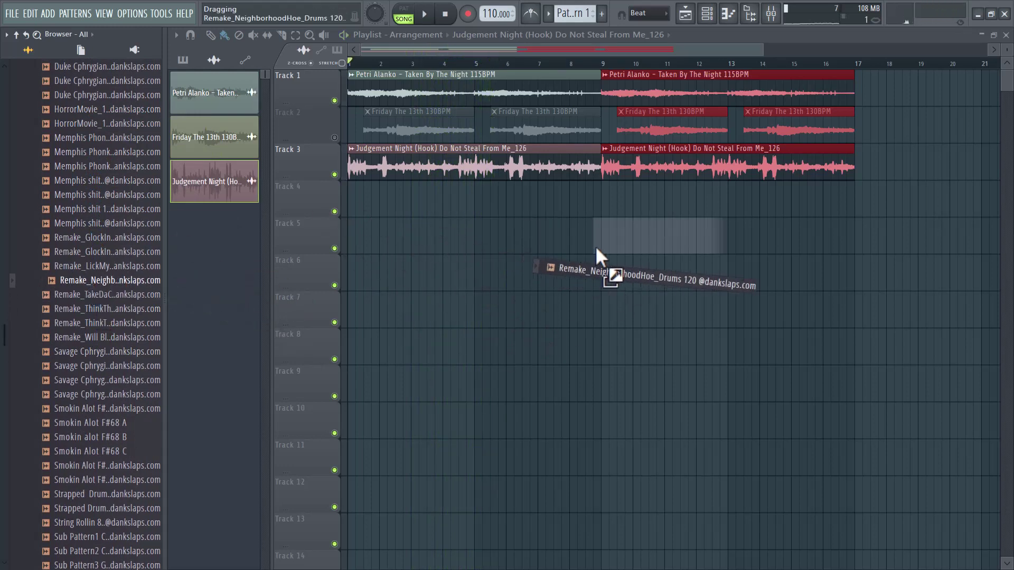
drag(595, 256, 618, 244)
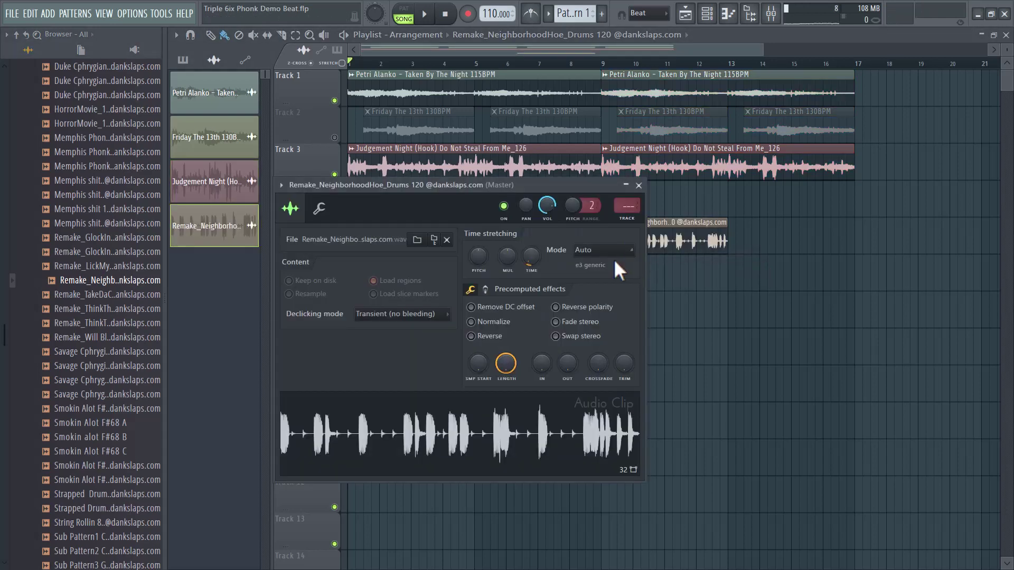
Enable Normalize for the NeighborhoodHoe drum loop and close its channel settings.
click(500, 322)
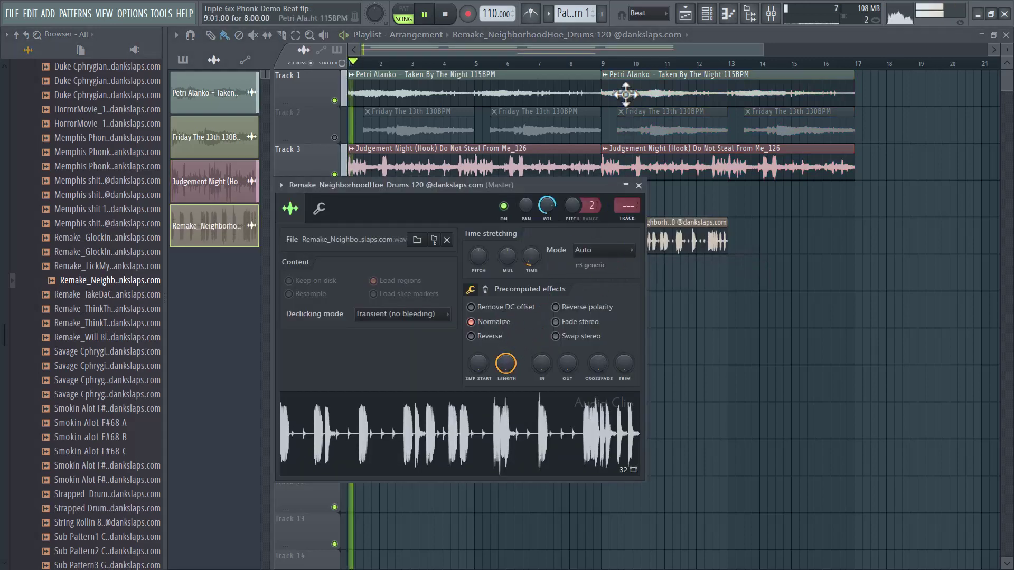
click(638, 185)
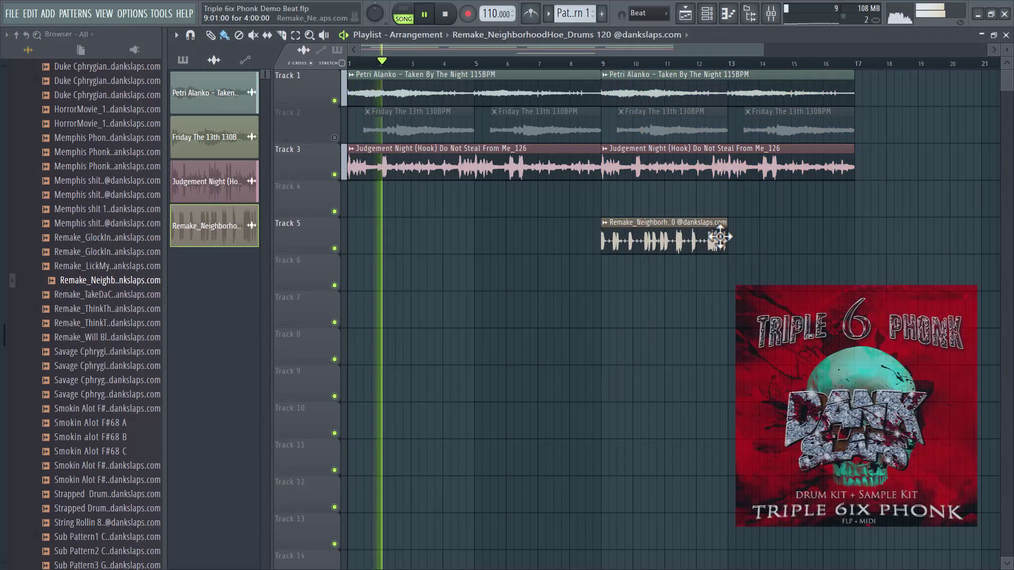
Fill Track 5 up to bar 17 with two two-bar drum clips from bar 9 and a full four-bar loop at bar 13.
click(743, 243)
drag(727, 244, 659, 247)
click(674, 245)
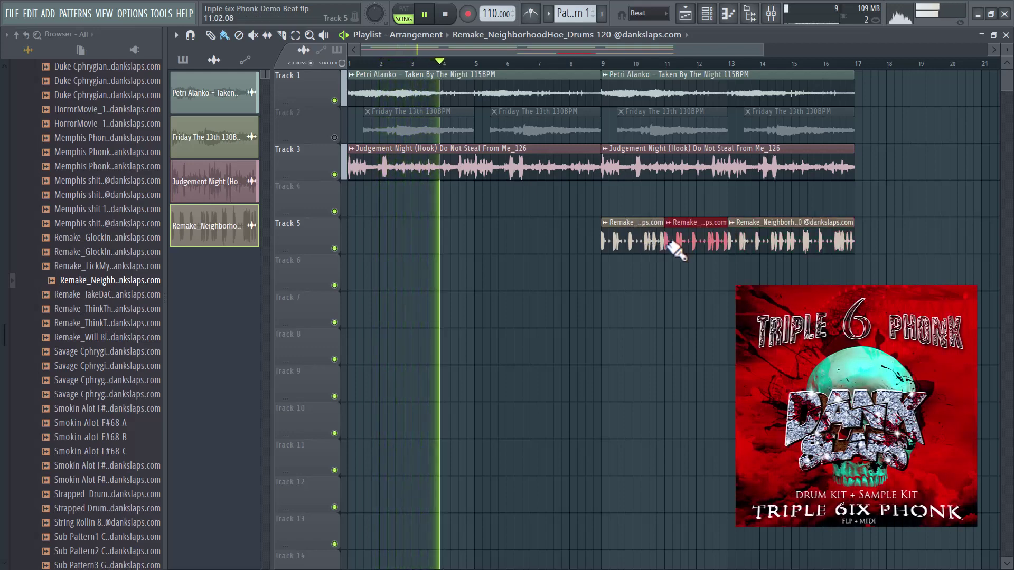
Place a drum loop copy on Track 6 and trim its start to leave a 12-step fill ending at bar 9.
click(495, 285)
drag(494, 286, 579, 278)
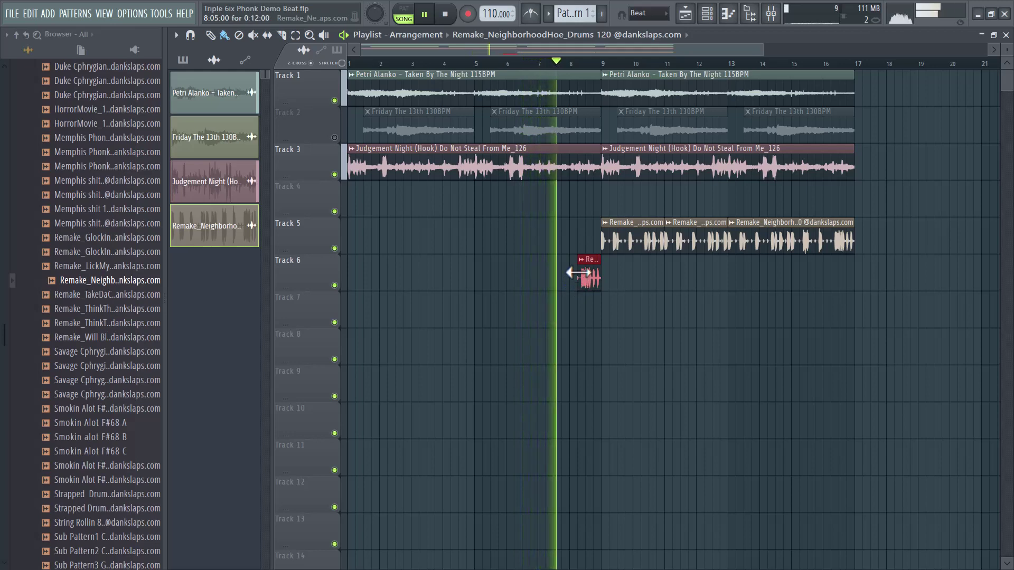
Duplicate the clips between bars 9 and 17 twice, and delete the Judgement Night copy at bar 25.
scroll(645, 80, down, 3)
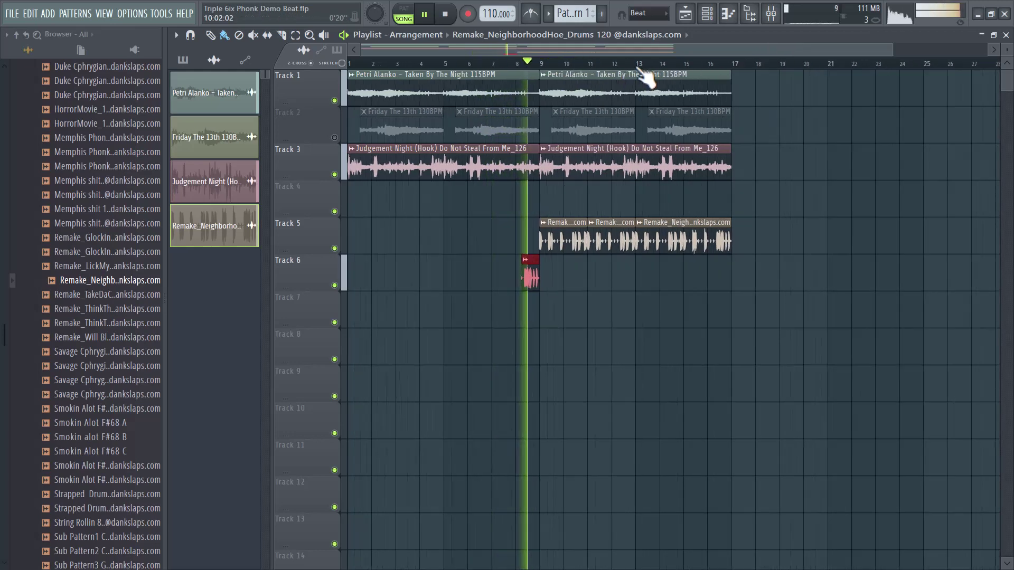
drag(689, 147, 544, 256)
drag(711, 94, 526, 224)
key(ctrl+b)
key(ctrl+b)
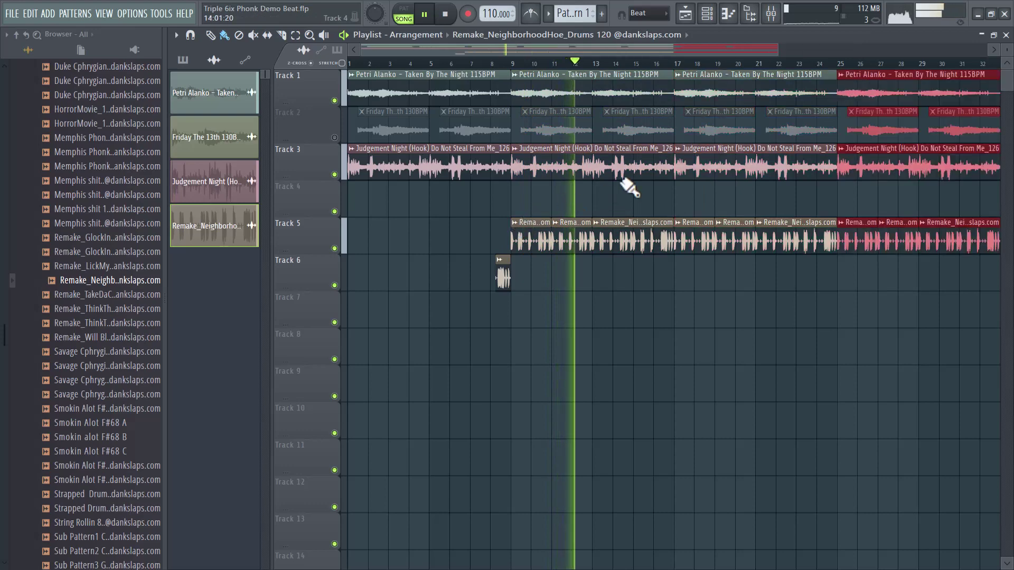
right_click(871, 150)
Find the Playa Hataz (Gangsta Boo) 120BPM acapella in the kit and place it on Track 7 just before bar 25.
scroll(49, 237, up, 10)
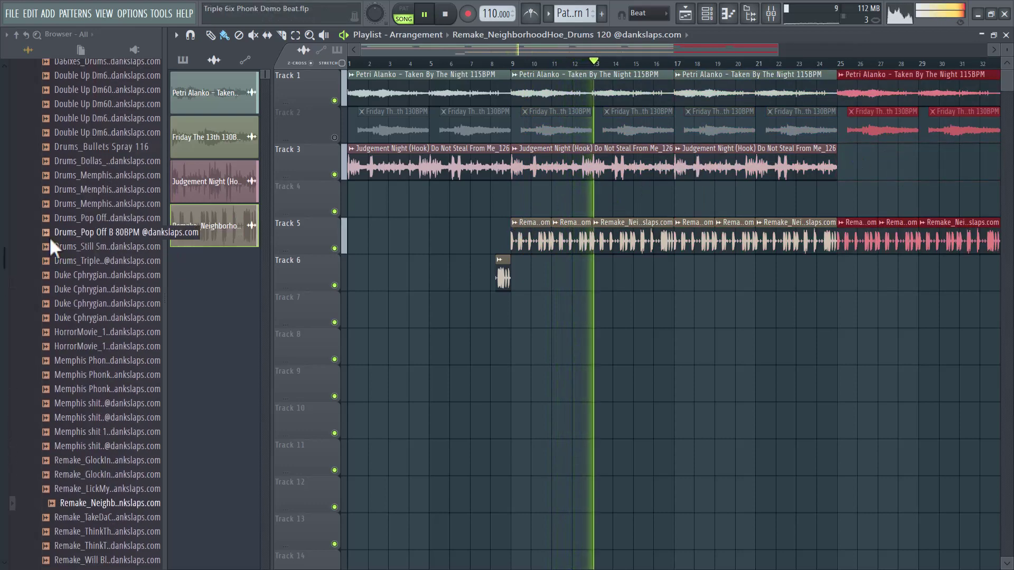
click(74, 205)
scroll(79, 233, down, 10)
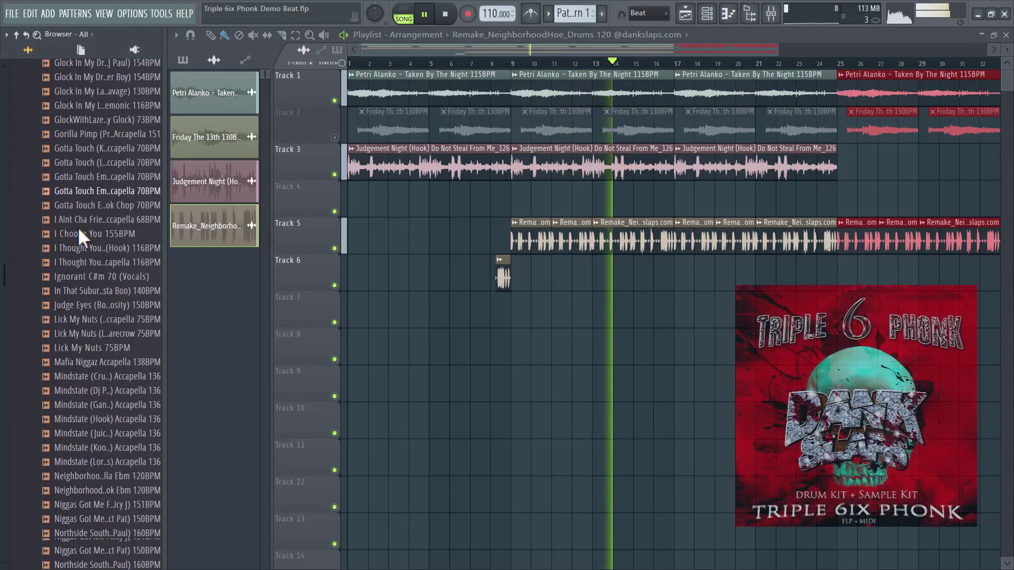
scroll(100, 317, down, 4)
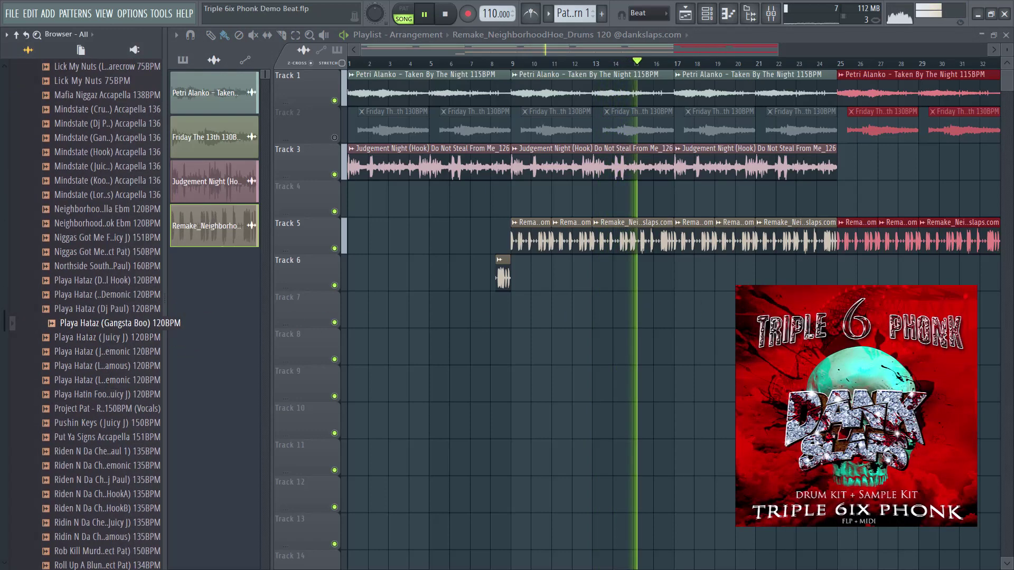
drag(120, 322, 988, 309)
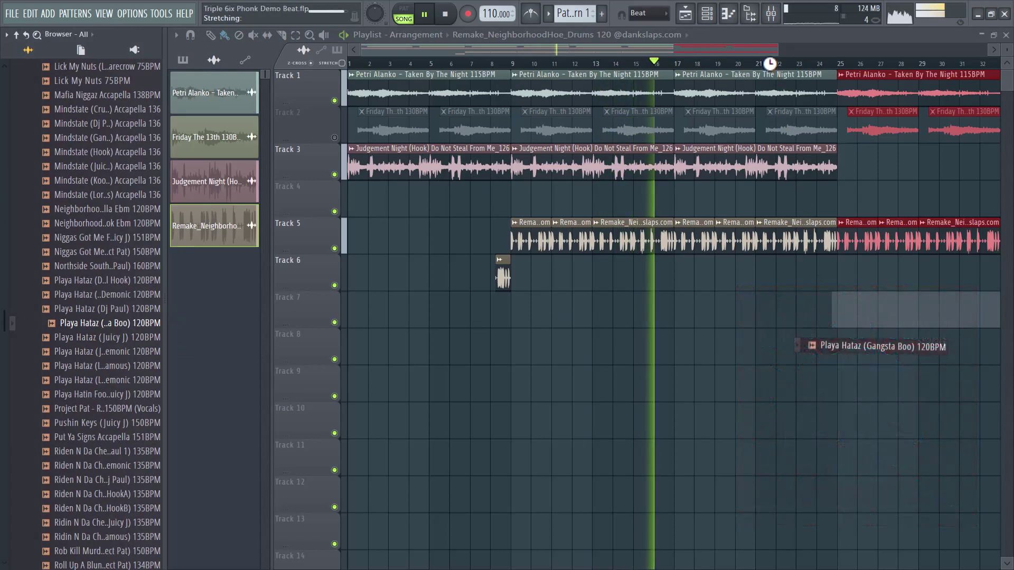
Duplicate the melody, skit and drum clips between bars 25 and 33 to extend them to bar 41.
scroll(782, 75, down, 2)
scroll(787, 75, down, 1)
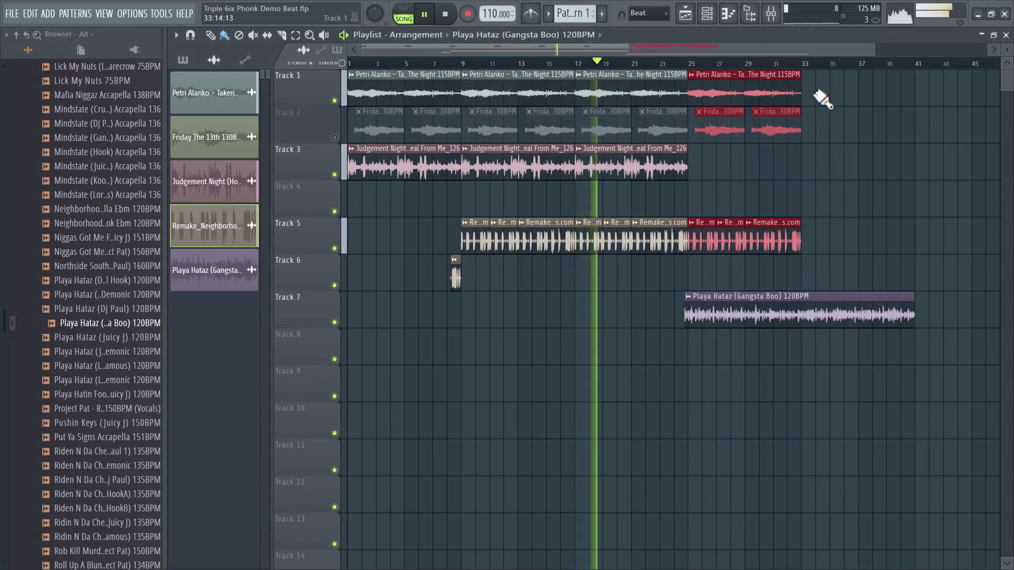
drag(809, 70, 714, 266)
key(ctrl+b)
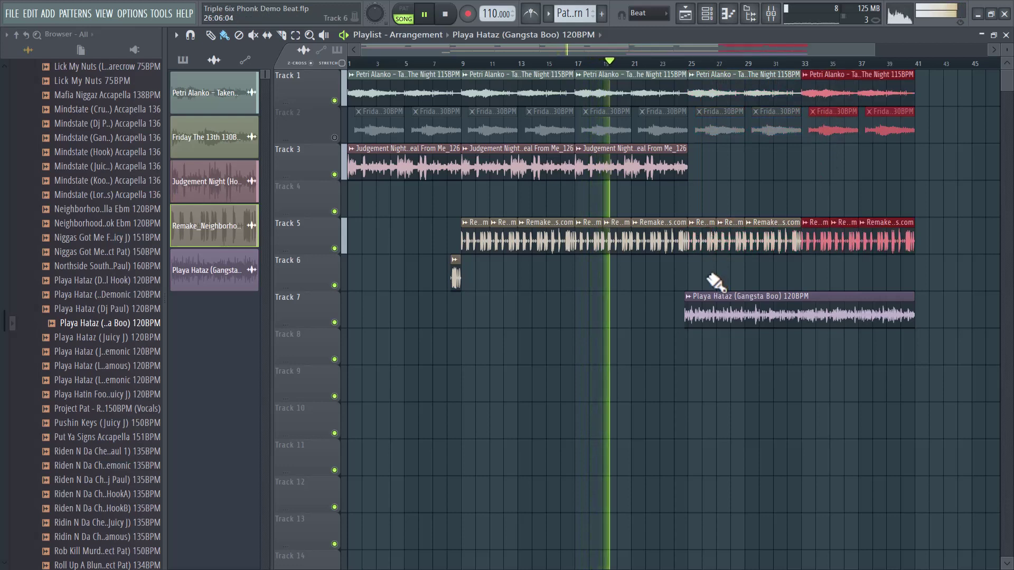
Set the time-stretching mode of the Playa Hataz (Gangsta Boo) acapella to Resample and close its channel settings.
double_click(709, 305)
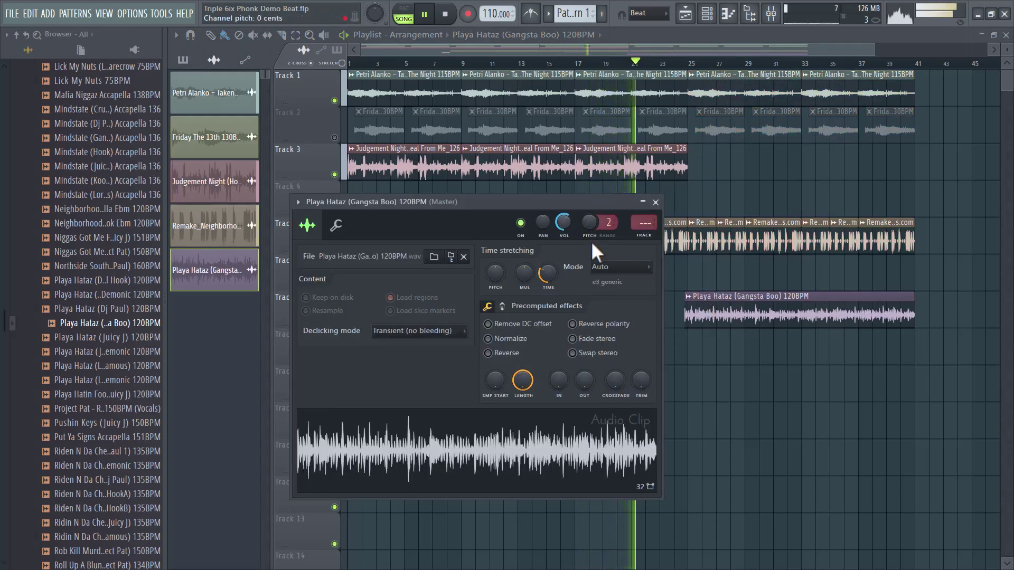
click(619, 267)
click(626, 291)
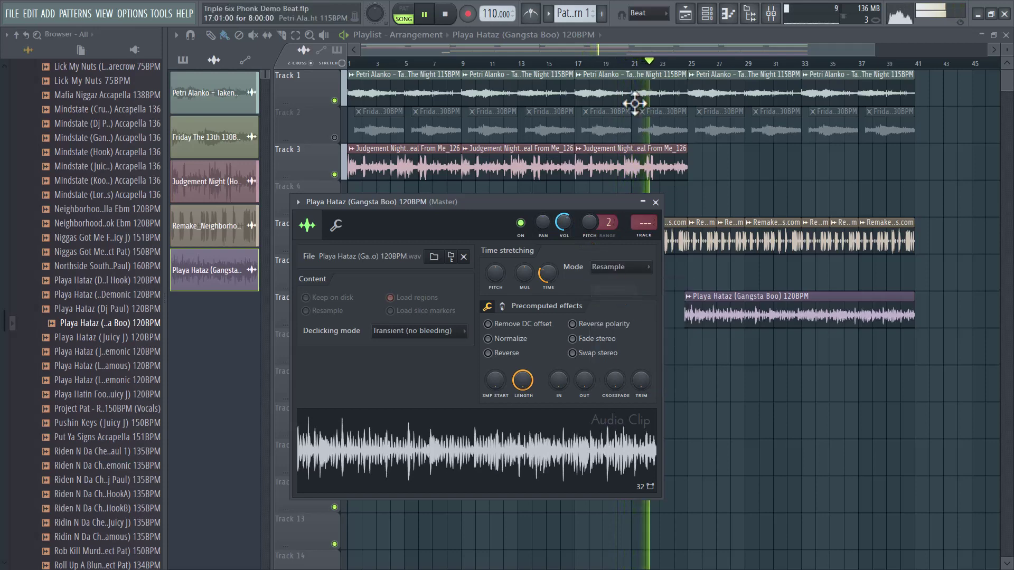
key(Escape)
Enable Normalize for the Playa Hataz (Gangsta Boo) acapella and close its channel settings.
scroll(702, 77, up, 1)
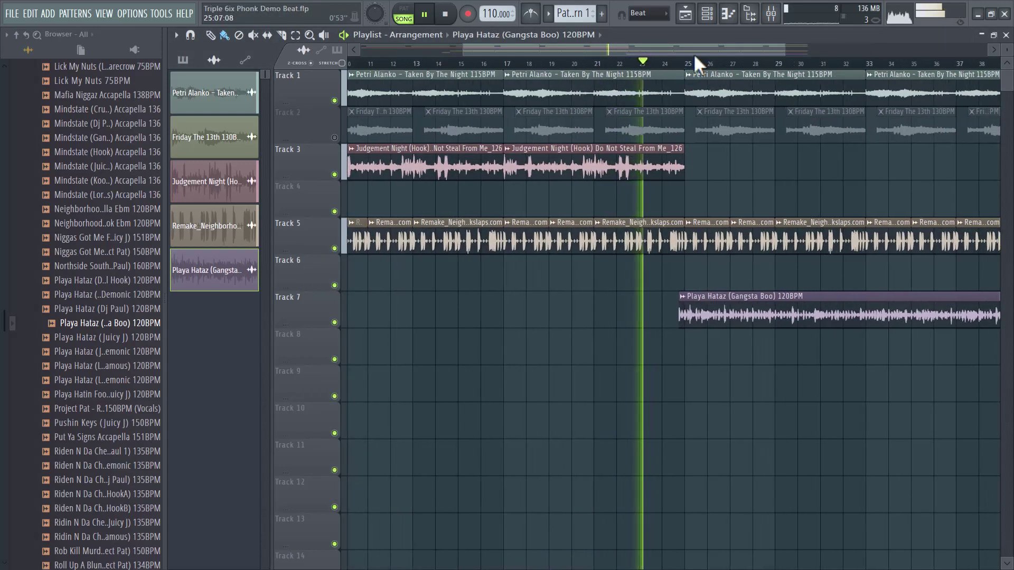
scroll(694, 53, up, 1)
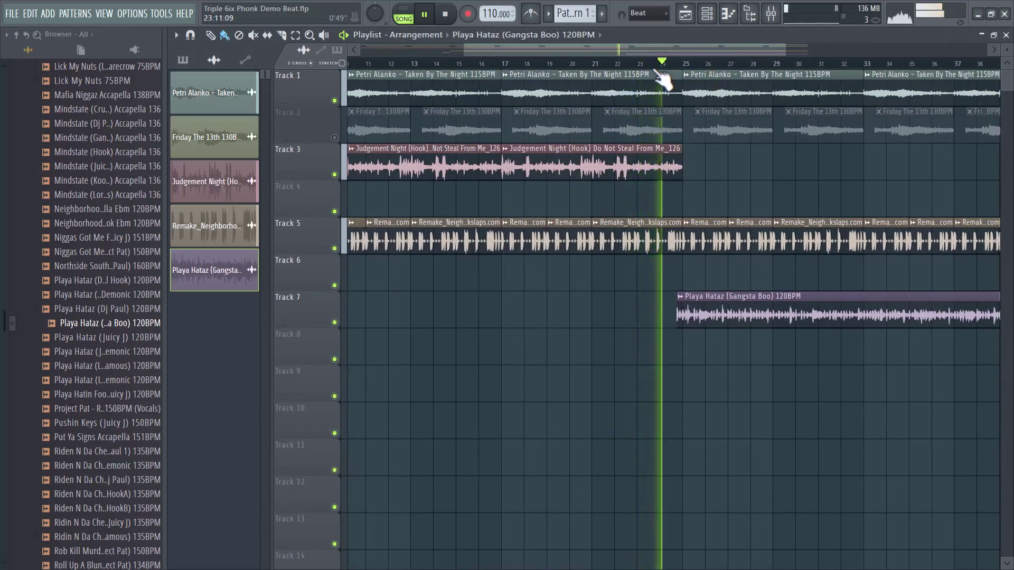
scroll(663, 74, down, 3)
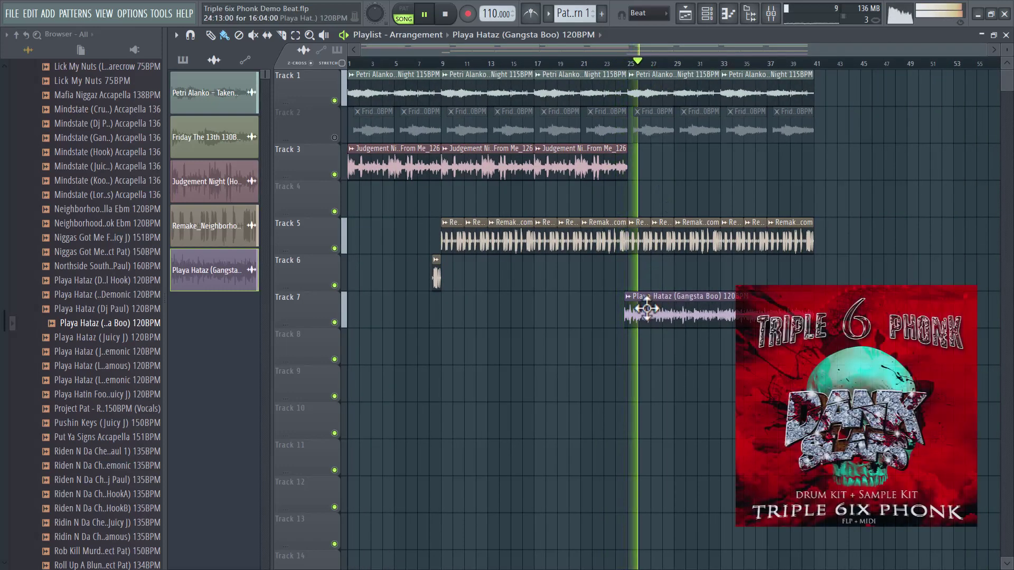
double_click(640, 294)
click(539, 345)
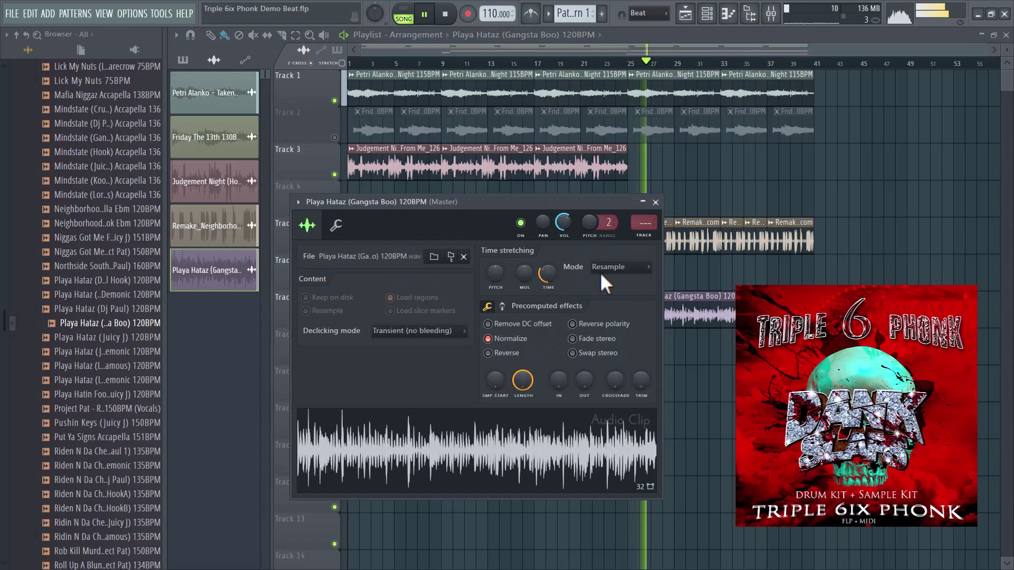
click(655, 202)
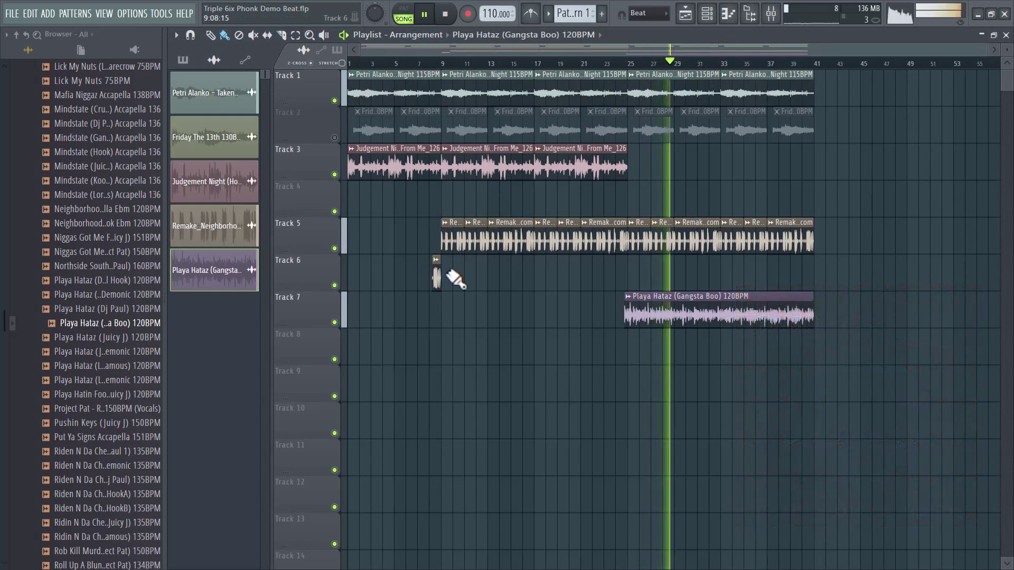
Duplicate the clips on Tracks 1 to 5 between bars 9 and 41 so the copies start at bar 41.
drag(446, 289, 813, 63)
key(ctrl+b)
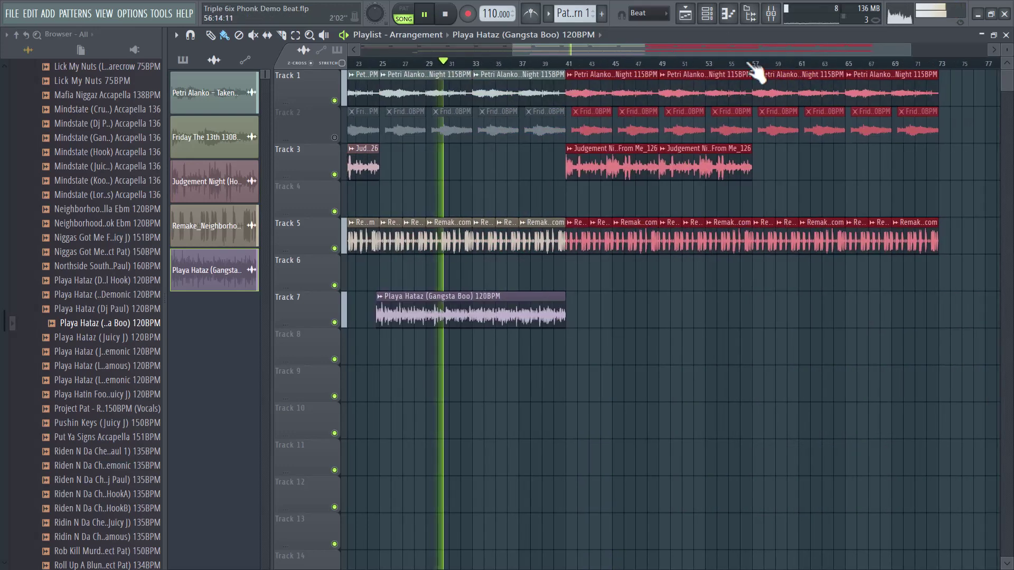
Place the Playa Hataz (Juicy J) 120BPM acapella on Track 8 at bar 57.
drag(106, 323, 92, 341)
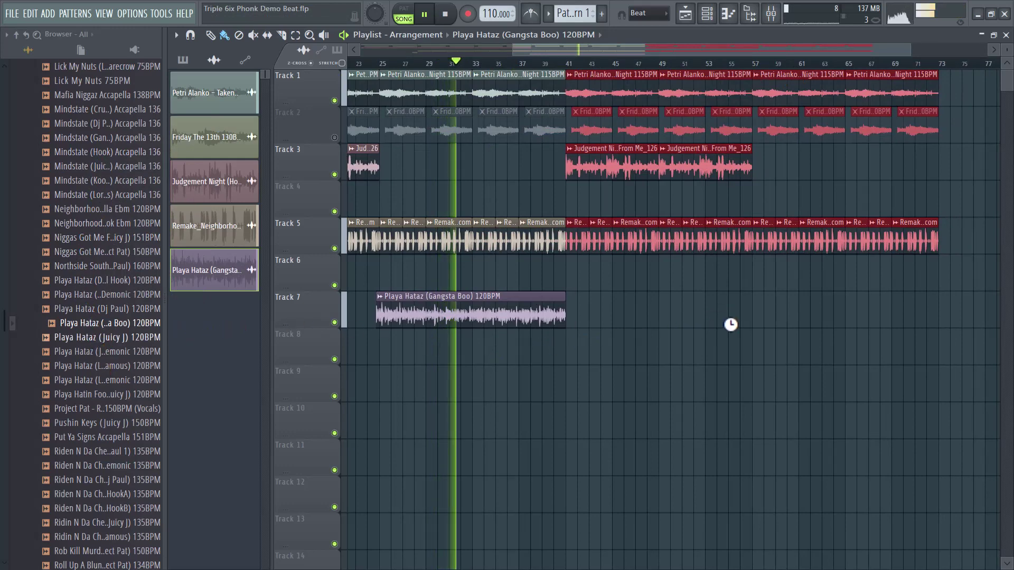
drag(731, 324, 758, 327)
drag(740, 268, 740, 269)
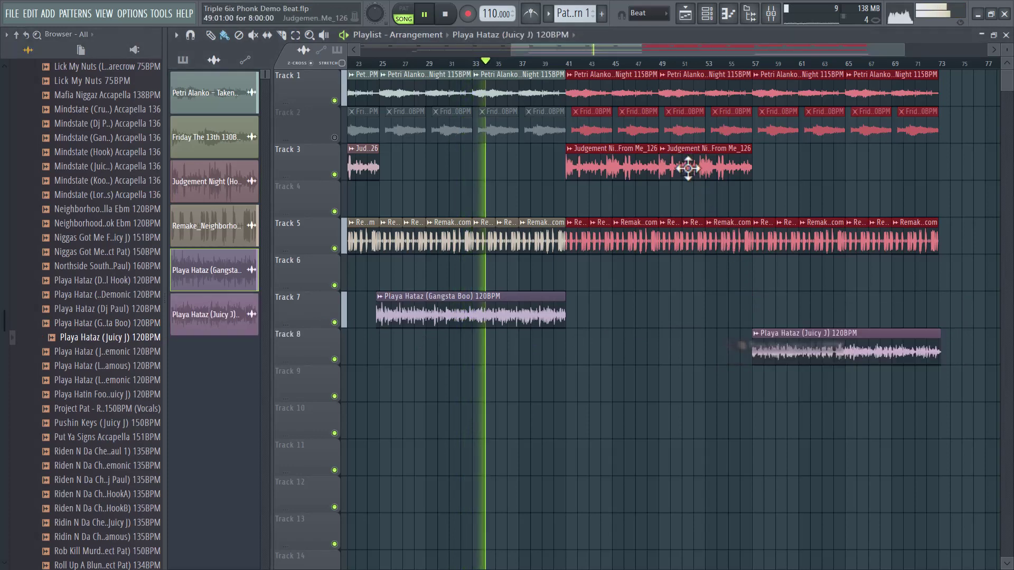
Set the Playa Hataz (Juicy J) acapella's time-stretching mode to Resample, normalize it and close its channel settings.
double_click(792, 347)
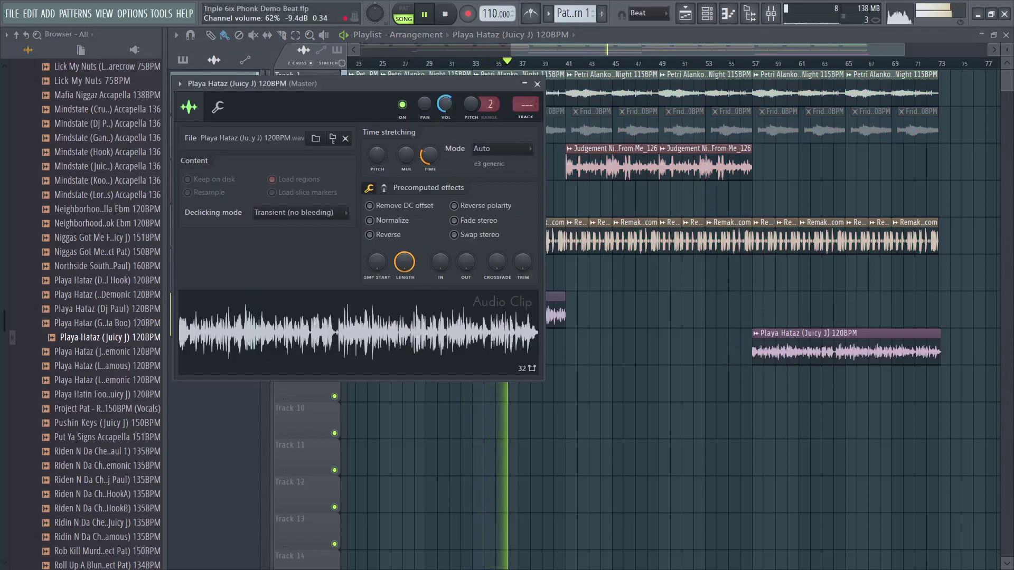
click(506, 149)
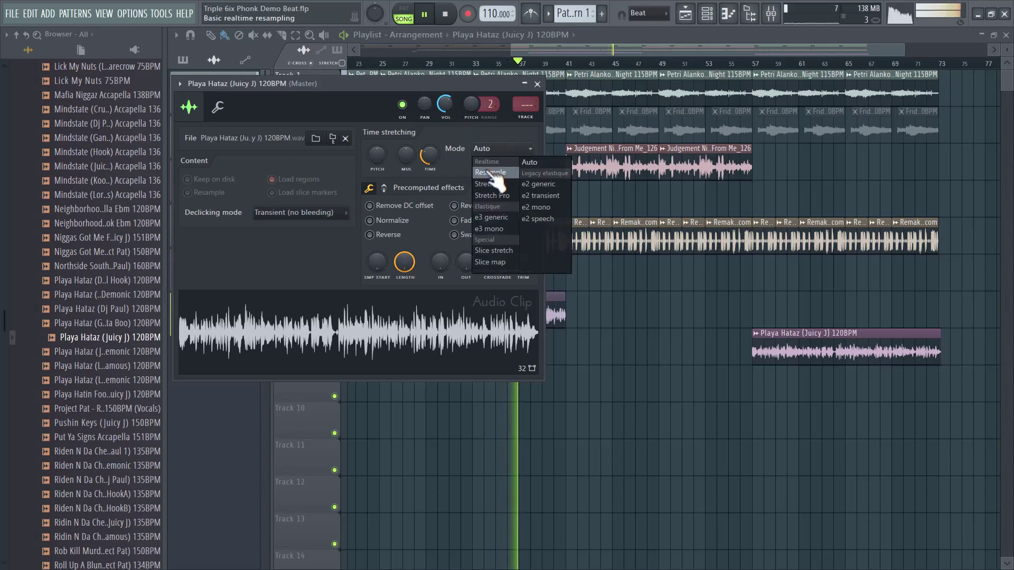
click(533, 177)
click(537, 84)
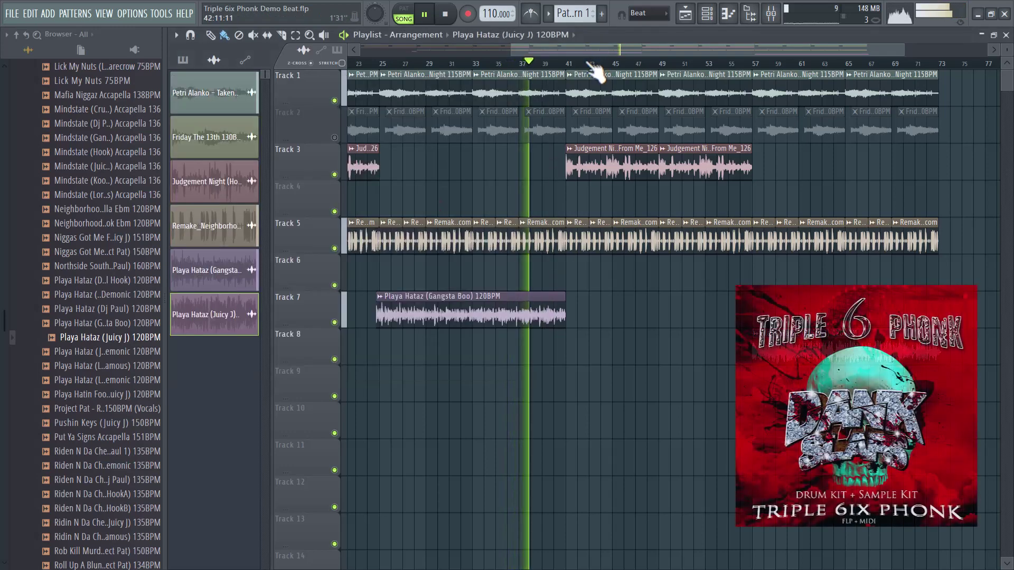
Place the Slangin Rocks (Project Pat) VerseA 132BPM acapella on Track 10 at bar 9 and mute that track.
scroll(597, 72, down, 3)
scroll(535, 46, up, 3)
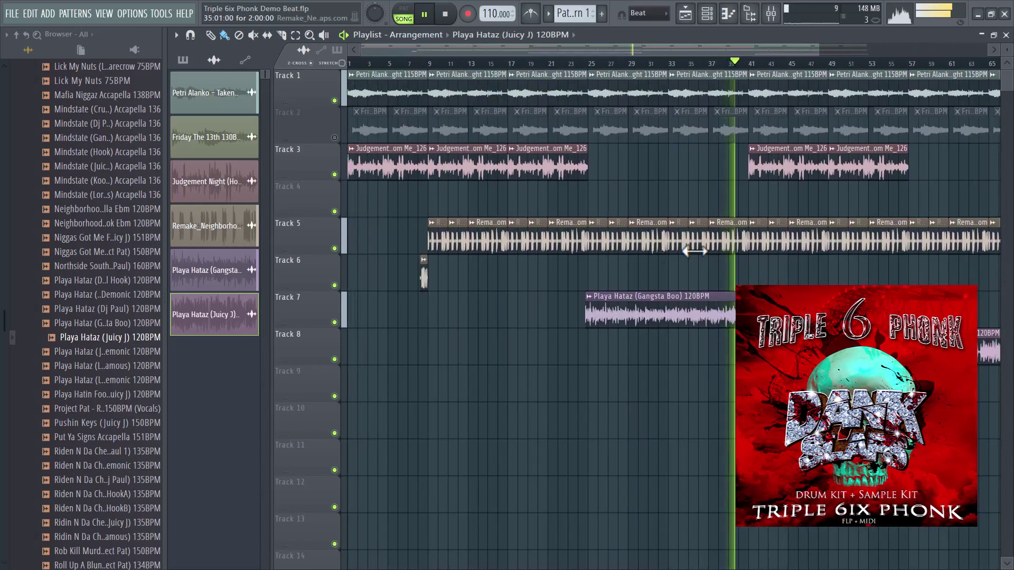
scroll(686, 66, down, 3)
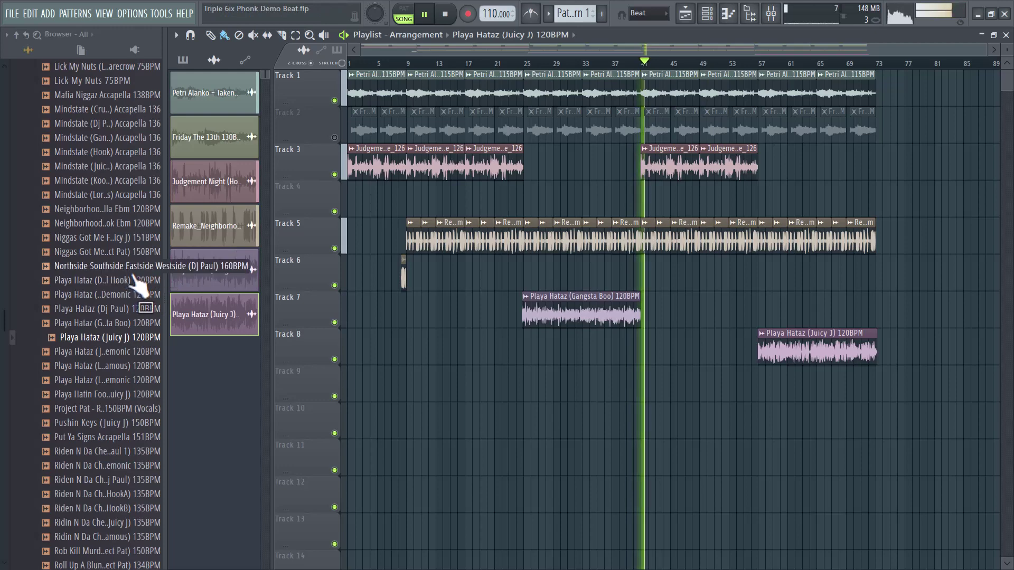
scroll(135, 280, up, 2)
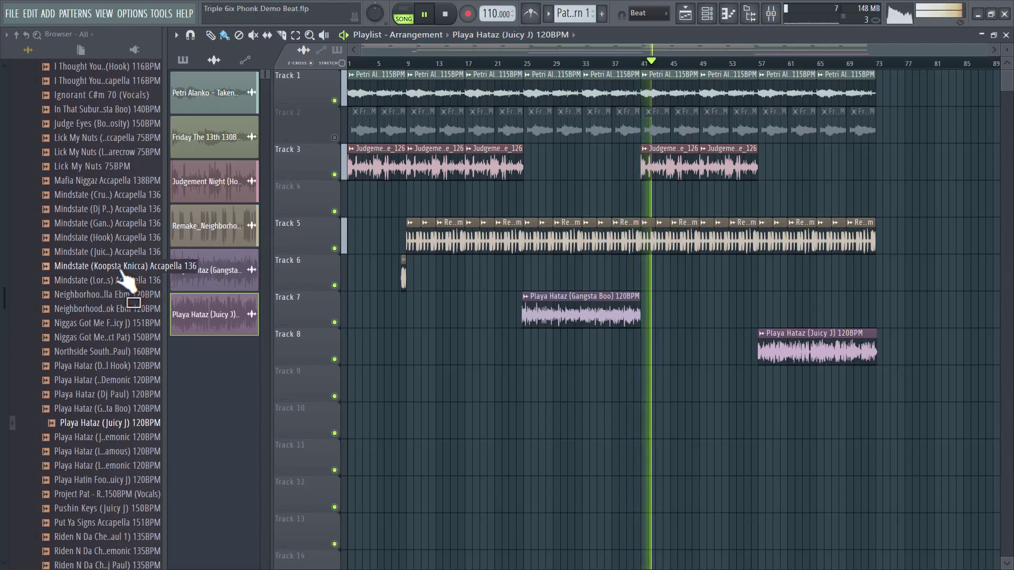
scroll(122, 275, up, 8)
scroll(122, 276, down, 6)
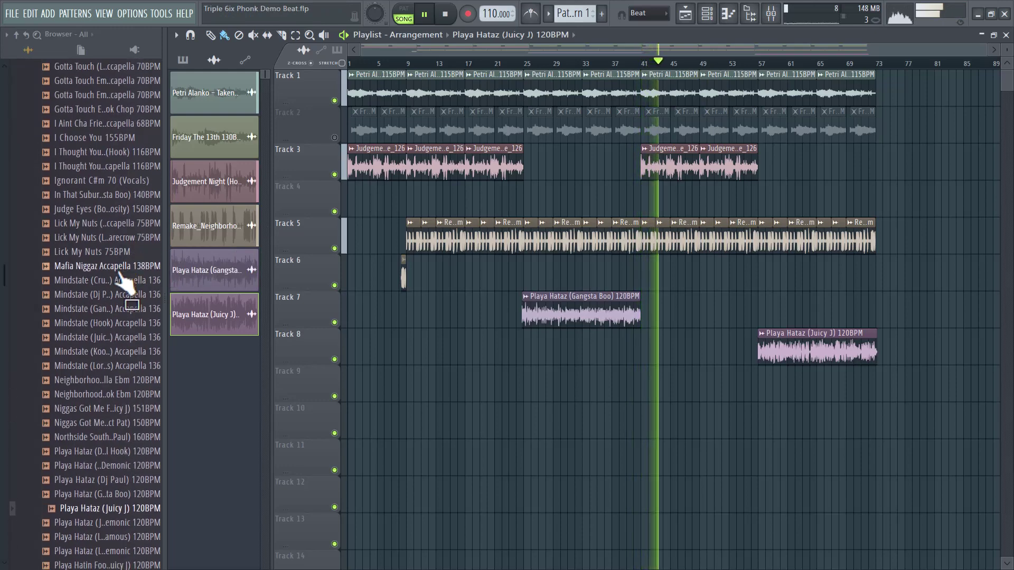
scroll(119, 274, down, 4)
scroll(111, 317, down, 6)
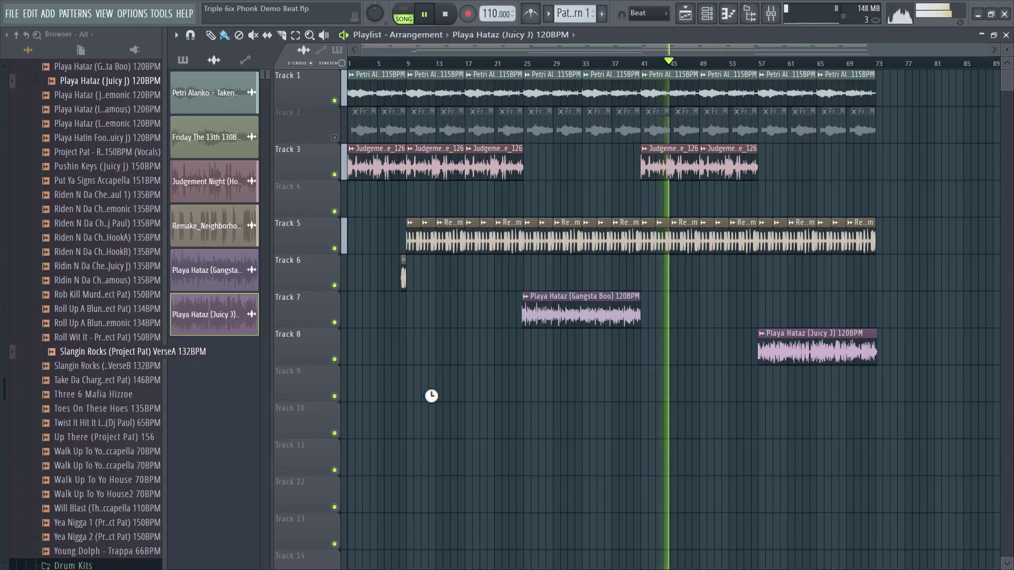
drag(405, 423, 335, 435)
click(334, 434)
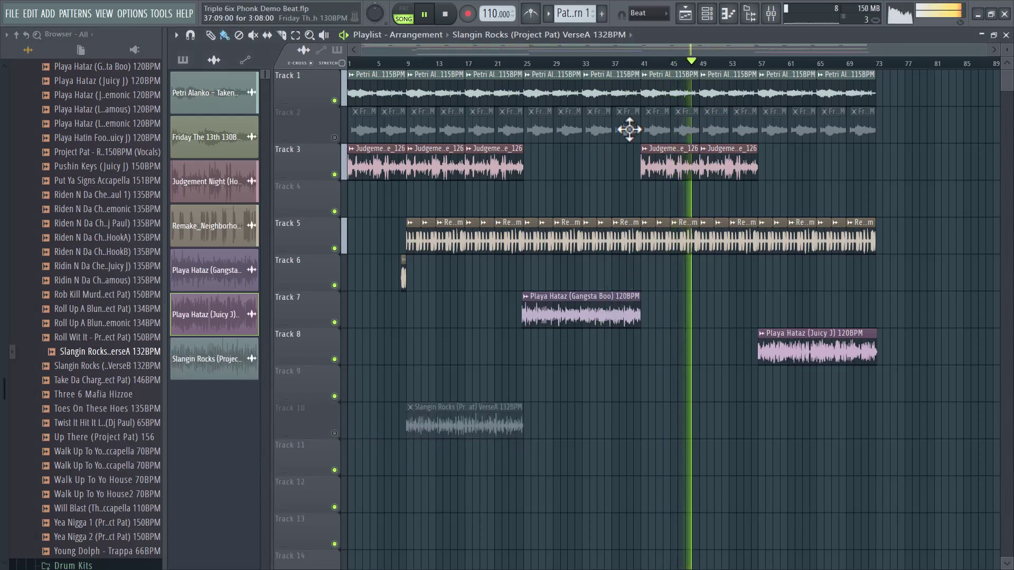
Unmute Track 2 and delete its two Friday The 13th clips between bars 25 and 33.
click(334, 138)
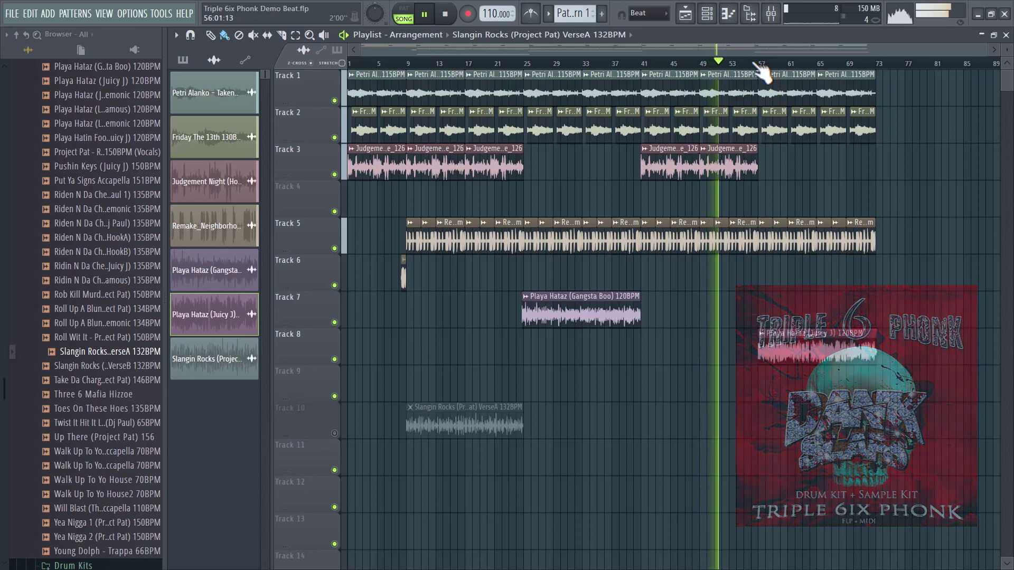
scroll(760, 74, up, 3)
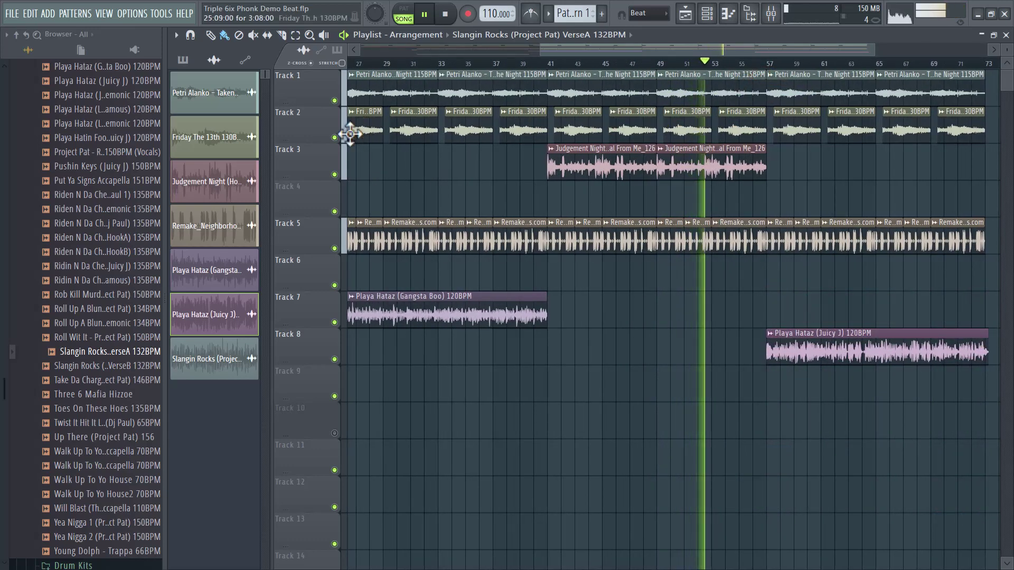
scroll(566, 78, down, 3)
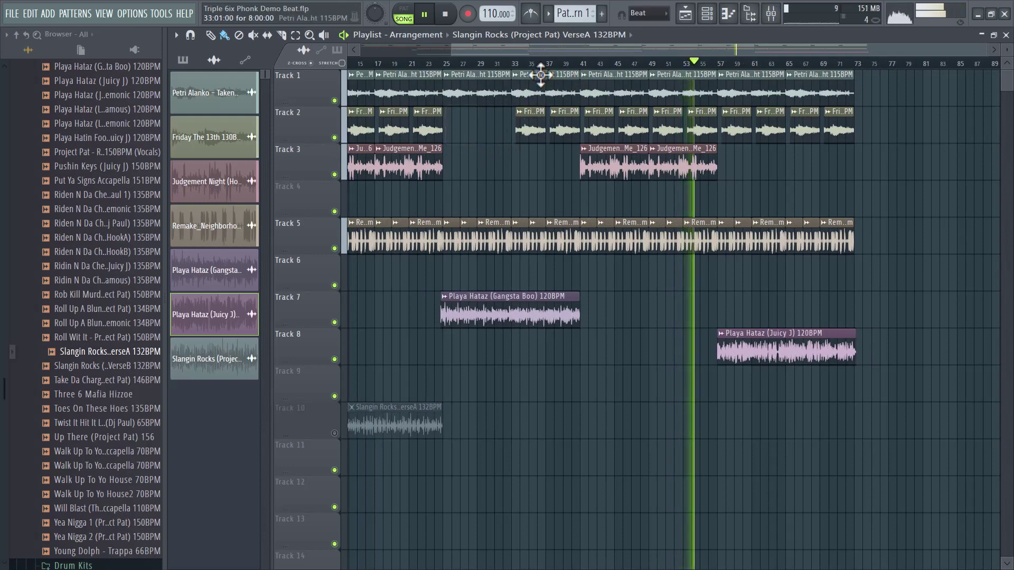
Delete the six Friday The 13th clips on Track 2 before bar 25.
scroll(541, 75, left, 1)
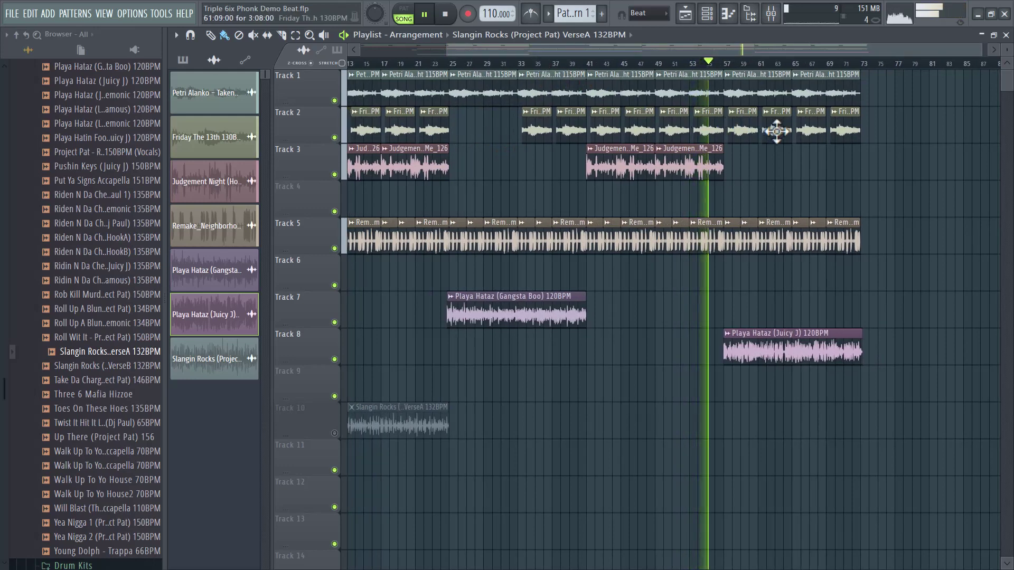
drag(569, 50, 461, 87)
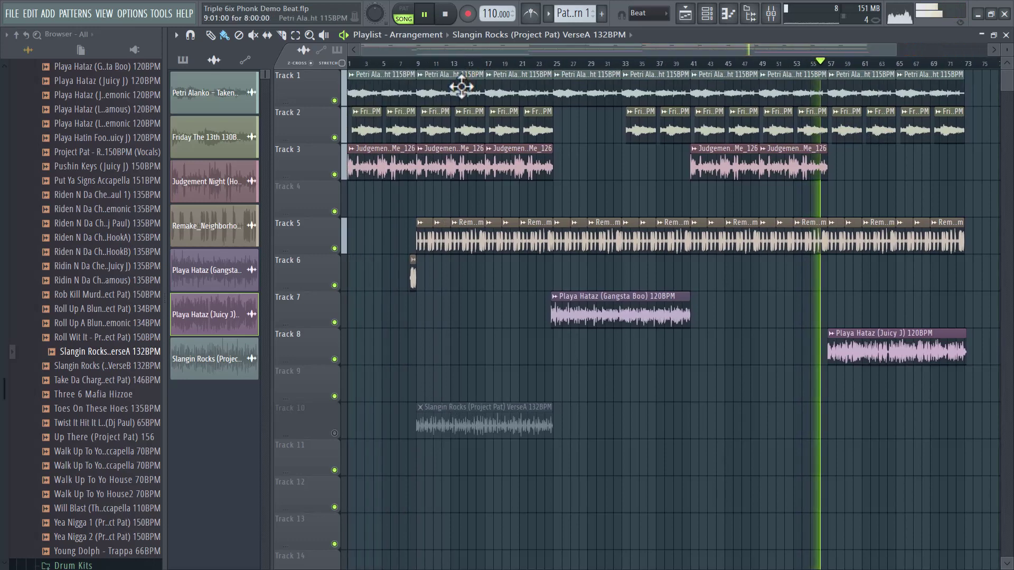
right_click(404, 127)
right_click(379, 132)
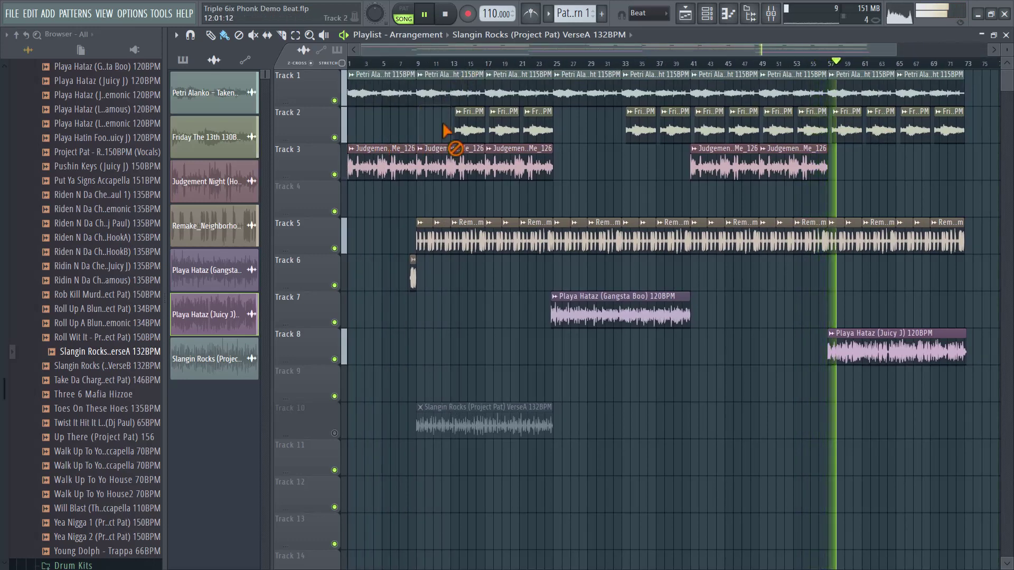
right_click(528, 121)
right_click(505, 127)
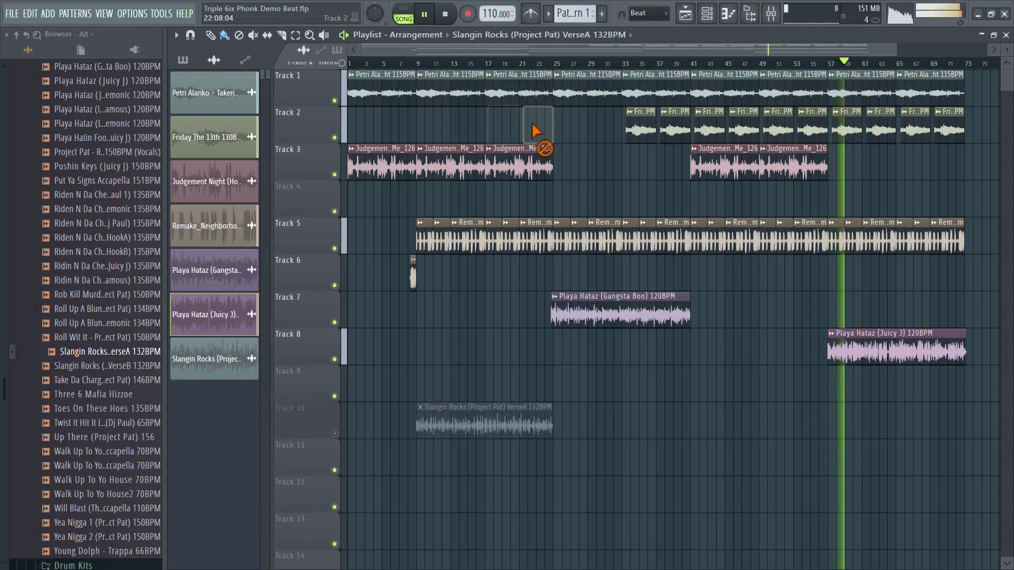
scroll(792, 74, up, 2)
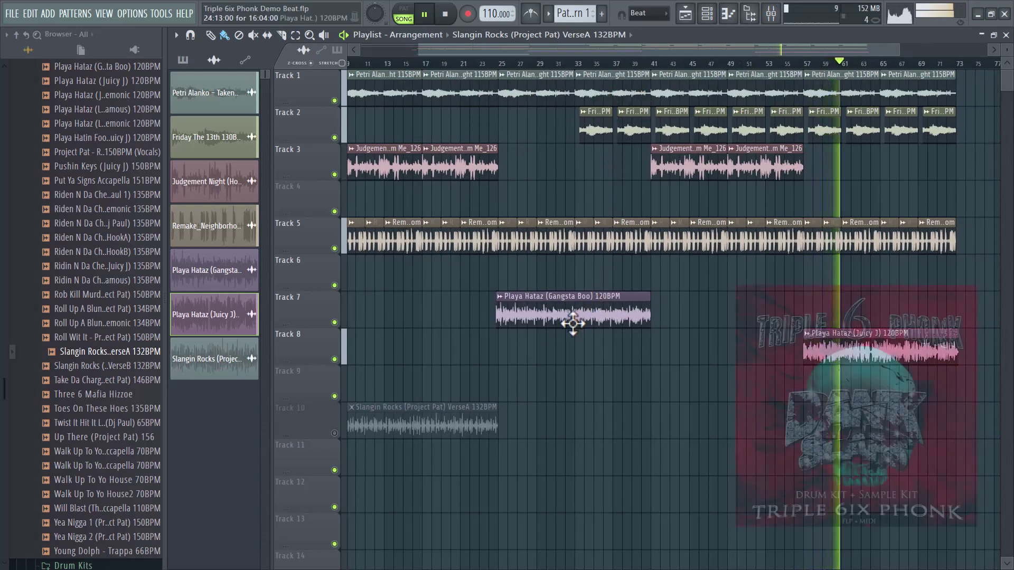
scroll(752, 73, down, 1)
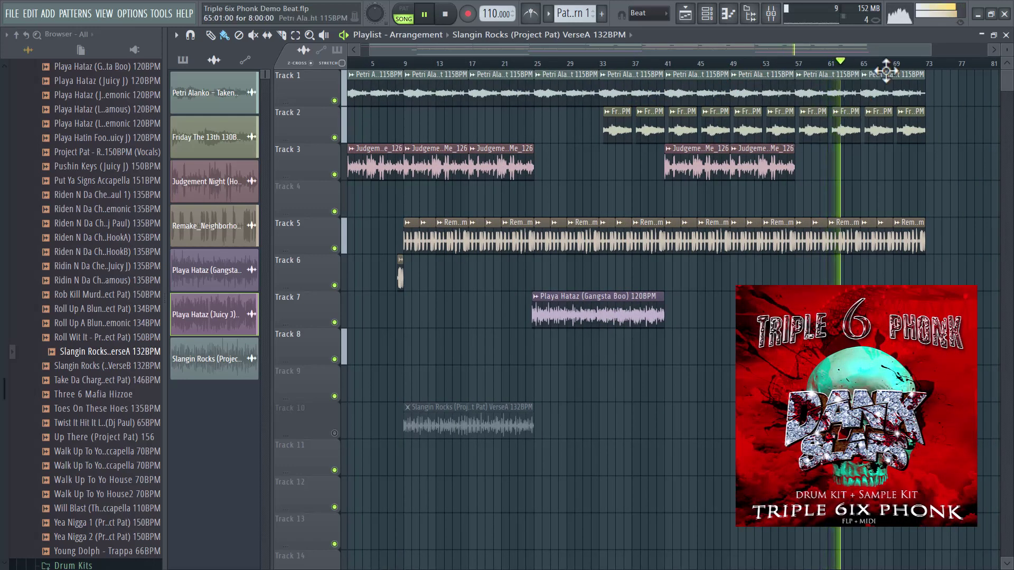
scroll(886, 71, up, 2)
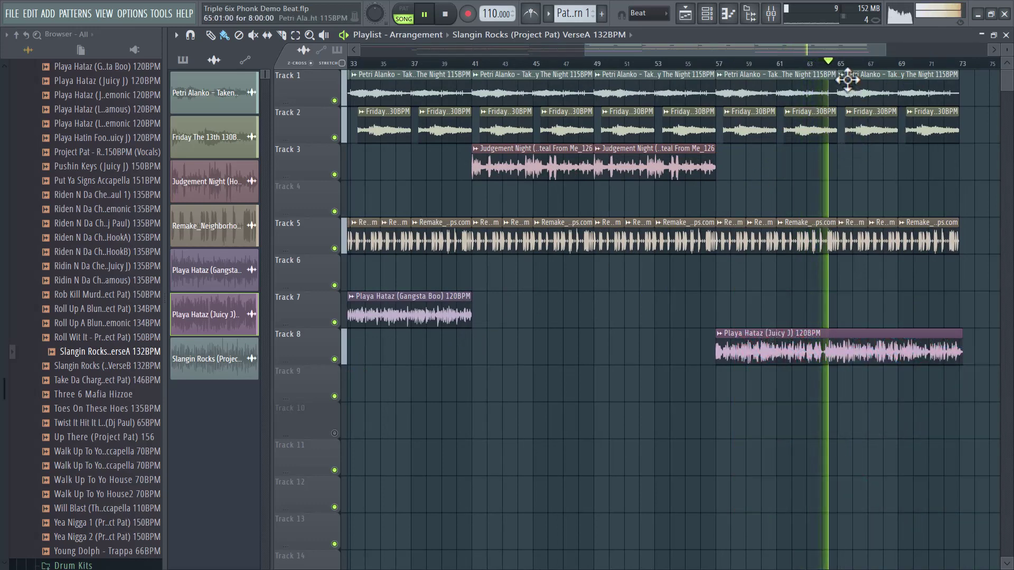
Place the Belly (Slangin Rocks Majorily) sample from the kit's Skits folder on Track 9 at bar 1.
scroll(847, 79, down, 2)
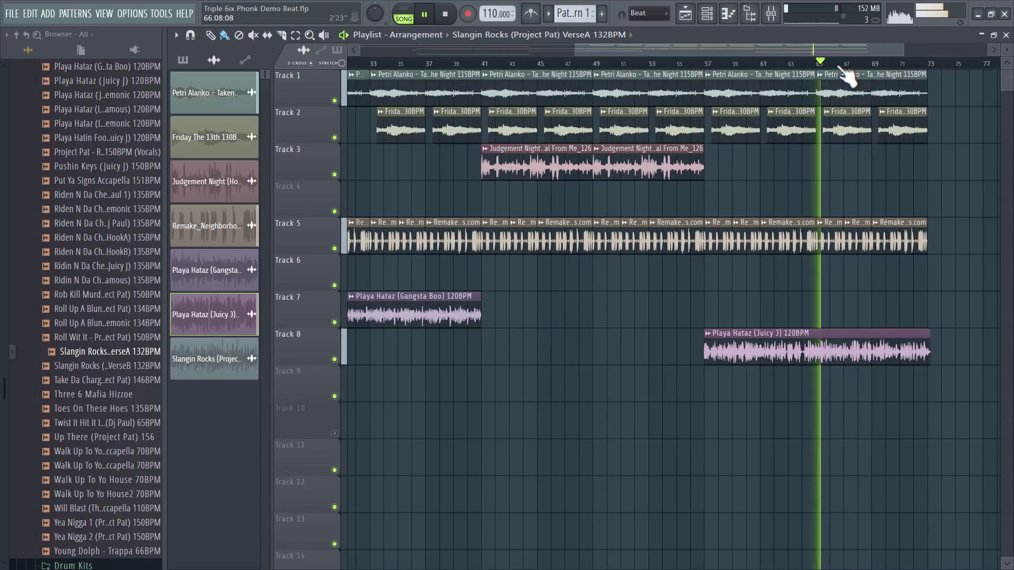
scroll(813, 94, up, 2)
scroll(734, 79, down, 4)
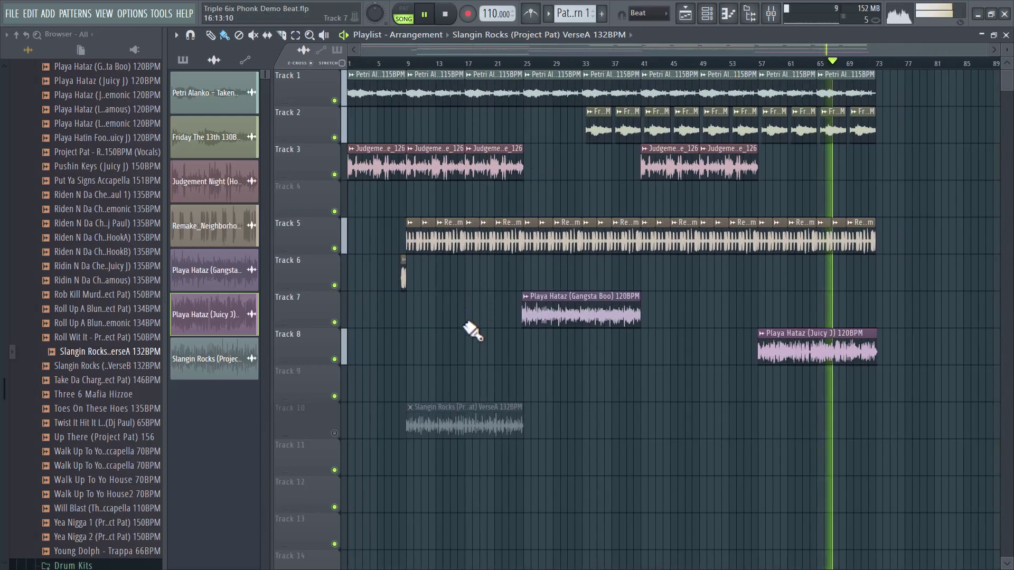
scroll(108, 388, up, 10)
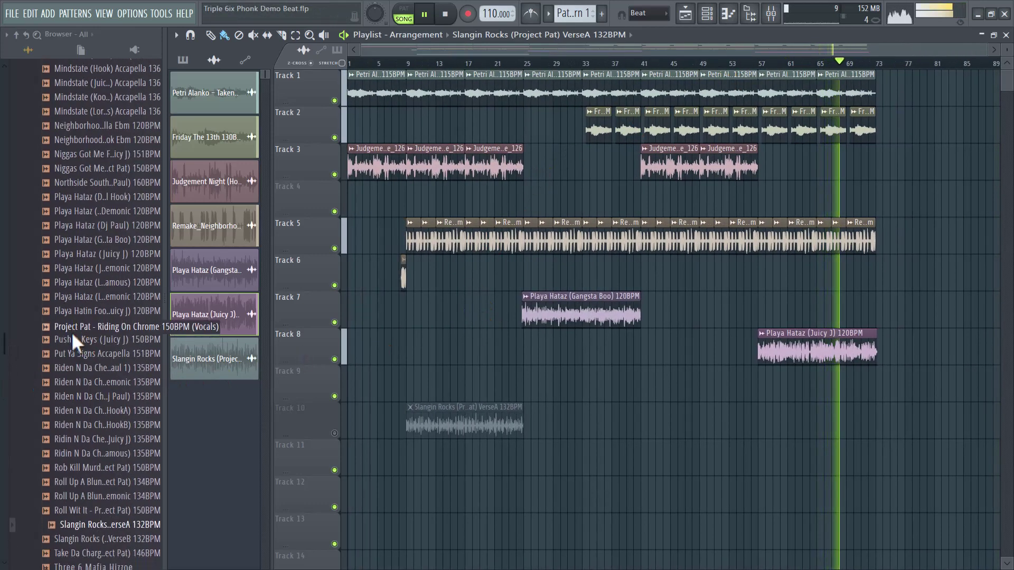
scroll(74, 320, up, 8)
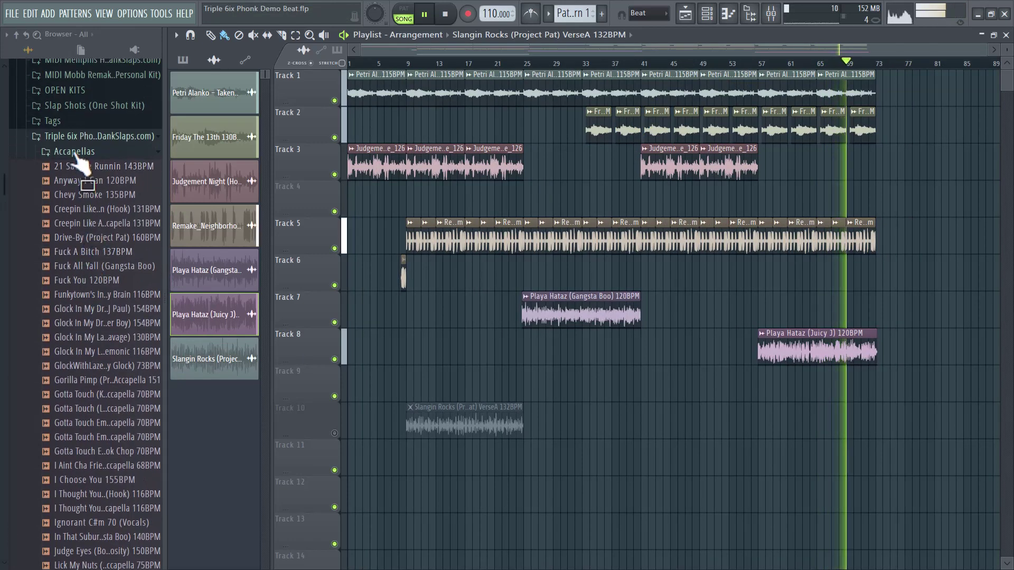
click(74, 152)
click(61, 289)
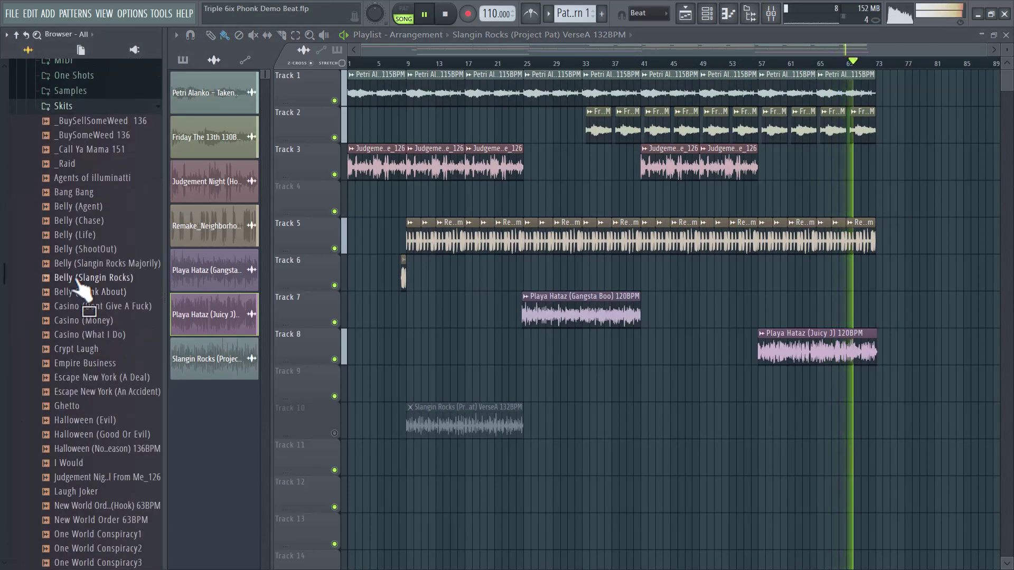
drag(391, 356, 364, 384)
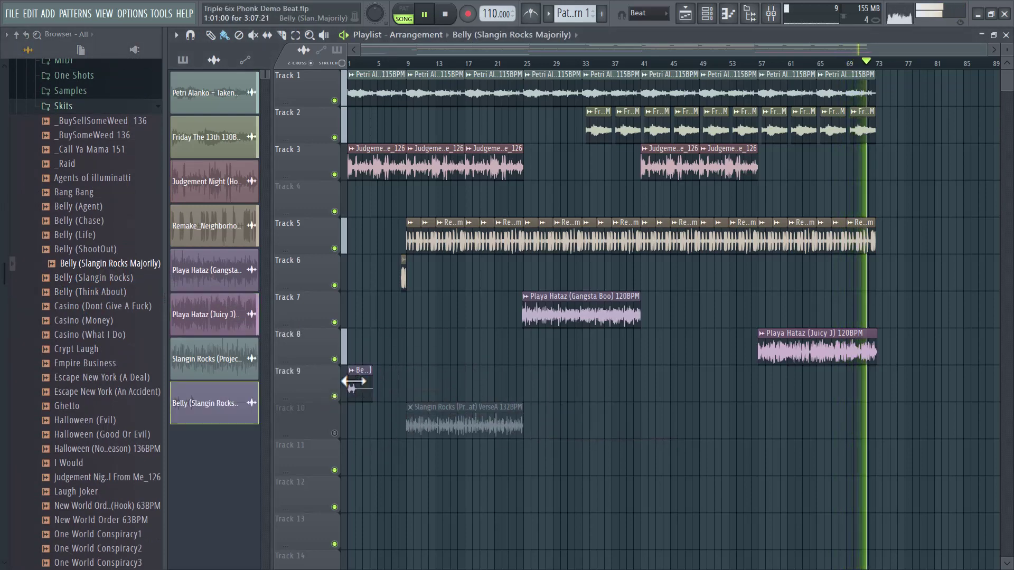
Mute Track 3 and add a second Belly (Slangin Rocks Majorily) clip on Track 9 at bar 5.
click(335, 175)
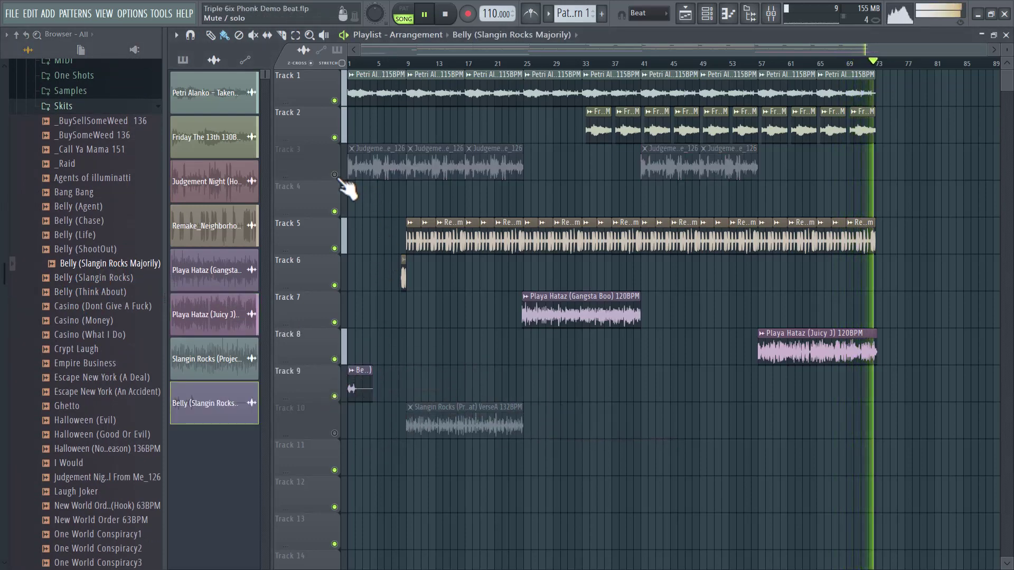
scroll(359, 200, down, 2)
double_click(357, 310)
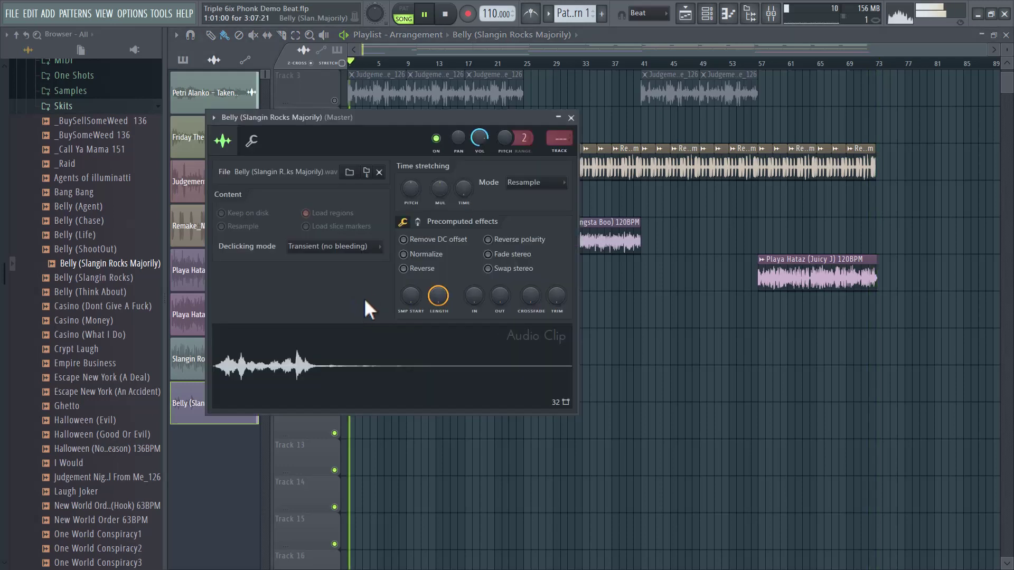
click(820, 47)
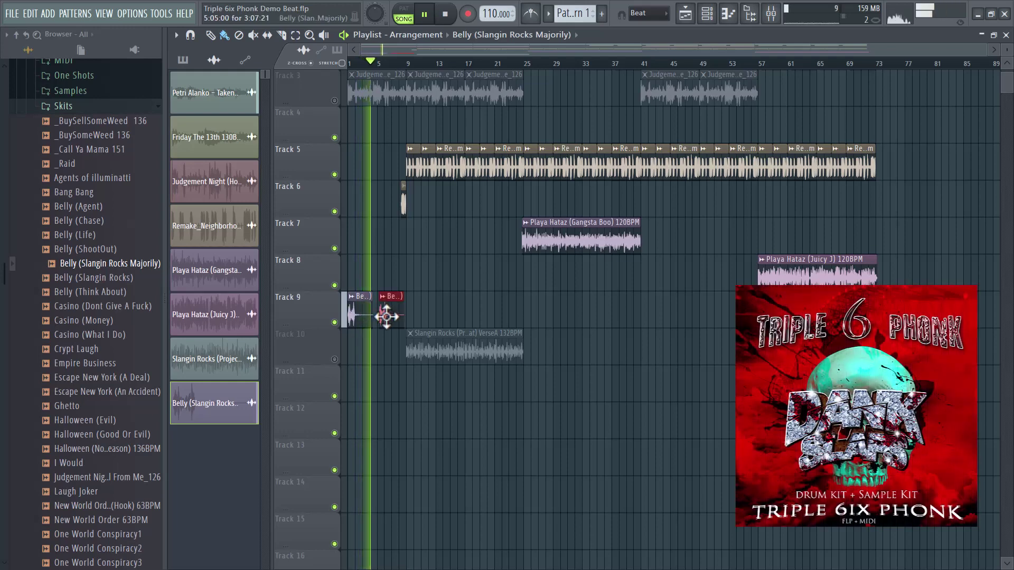
Unmute Track 10 and set its Slangin Rocks acapella to Resample stretching with a channel volume of 59%.
click(335, 360)
scroll(391, 74, up, 4)
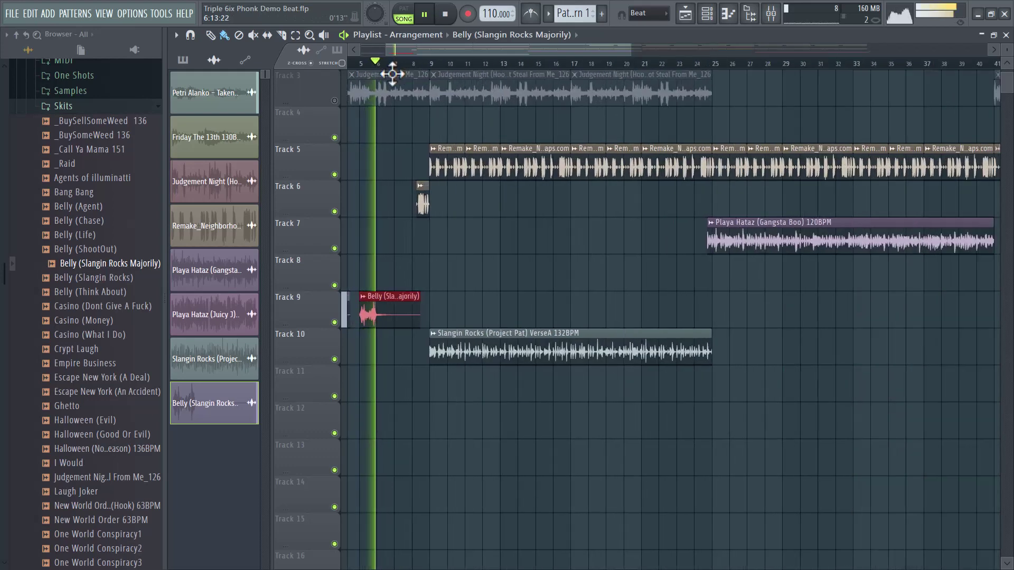
click(451, 338)
double_click(451, 337)
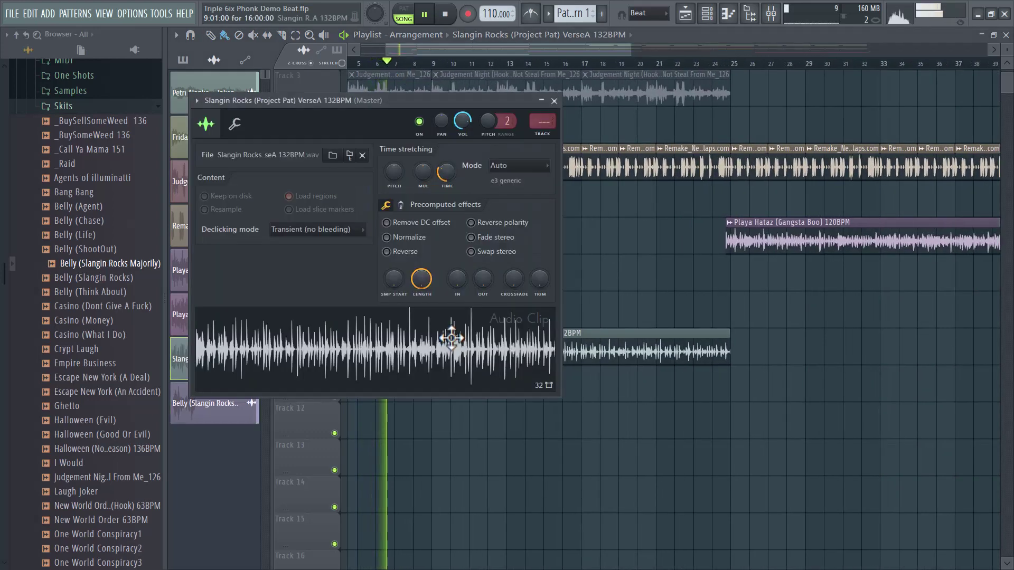
click(502, 174)
click(515, 198)
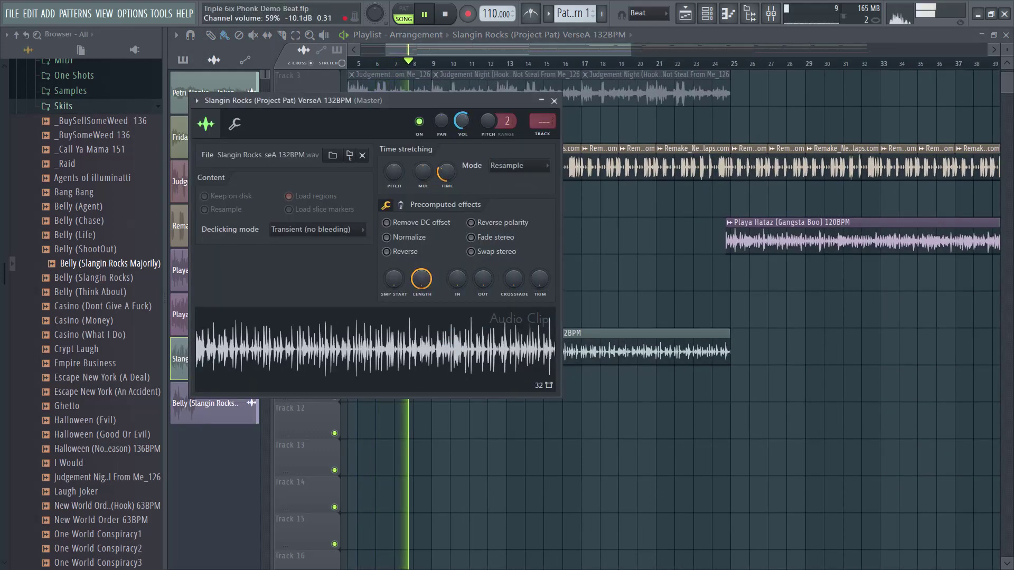
click(554, 102)
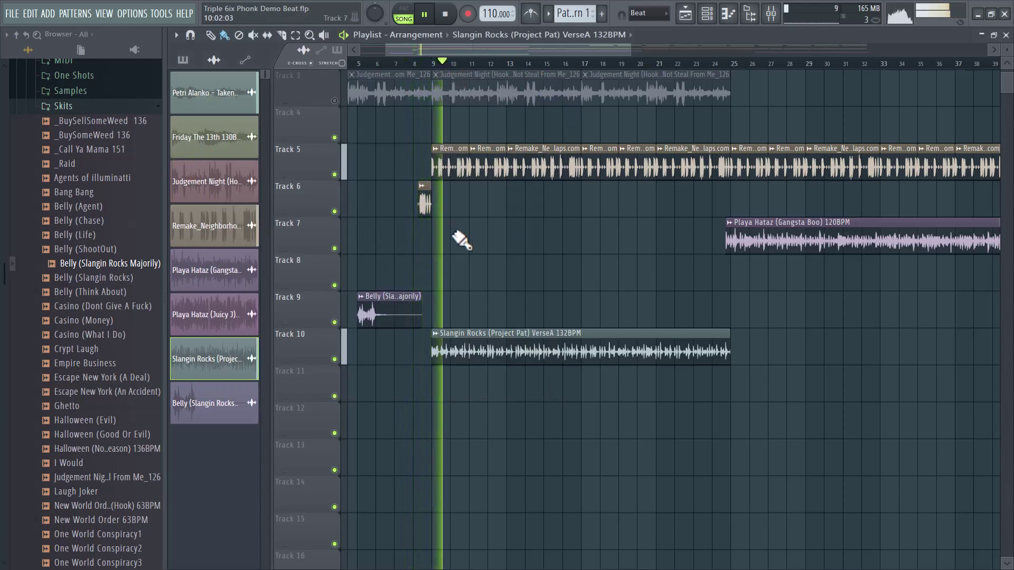
Normalize the Slangin Rocks (Project Pat) VerseA acapella on Track 10 and close its channel settings.
double_click(495, 351)
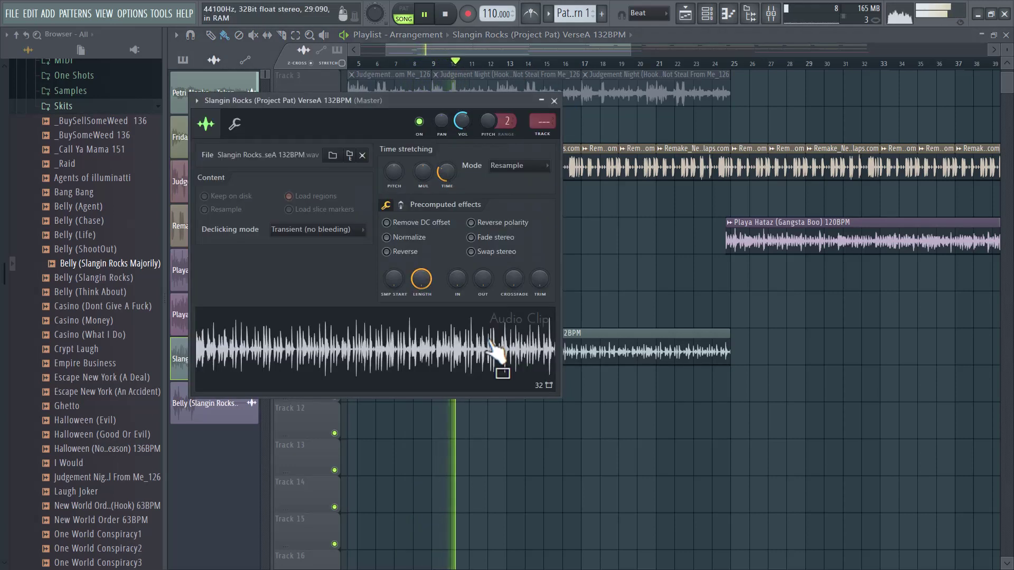
click(409, 238)
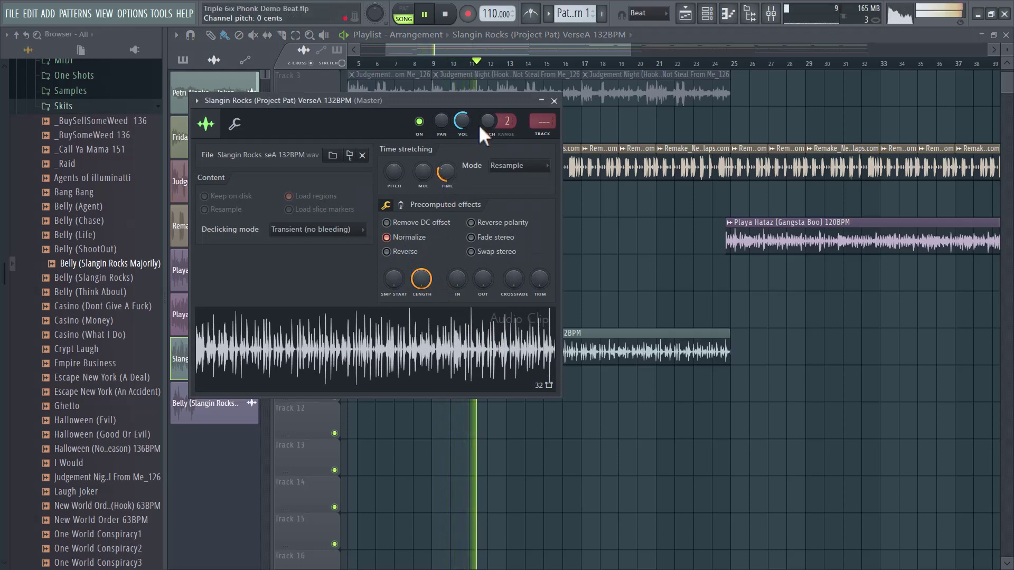
click(435, 49)
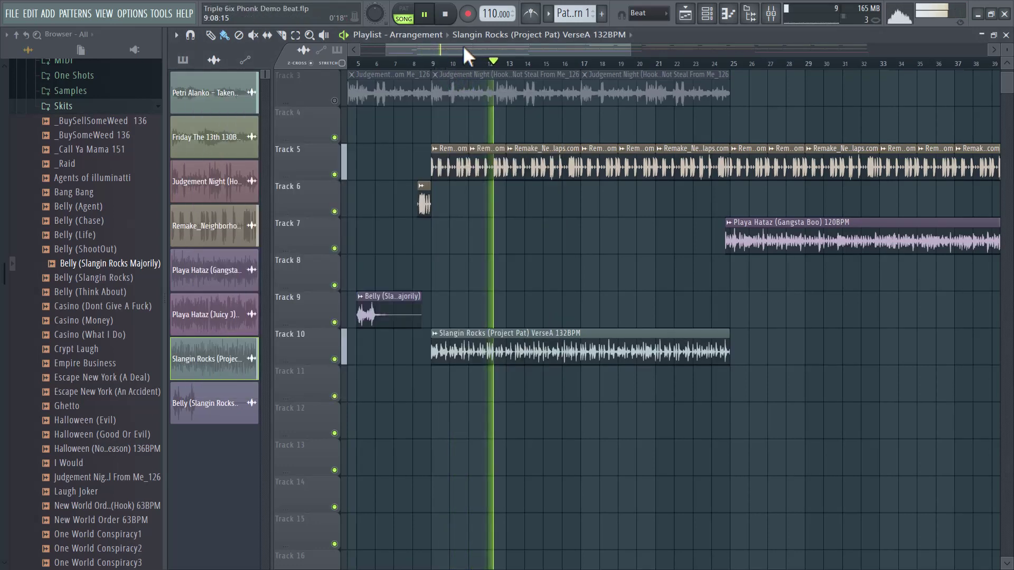
Set the project tempo to 130 BPM.
right_click(498, 15)
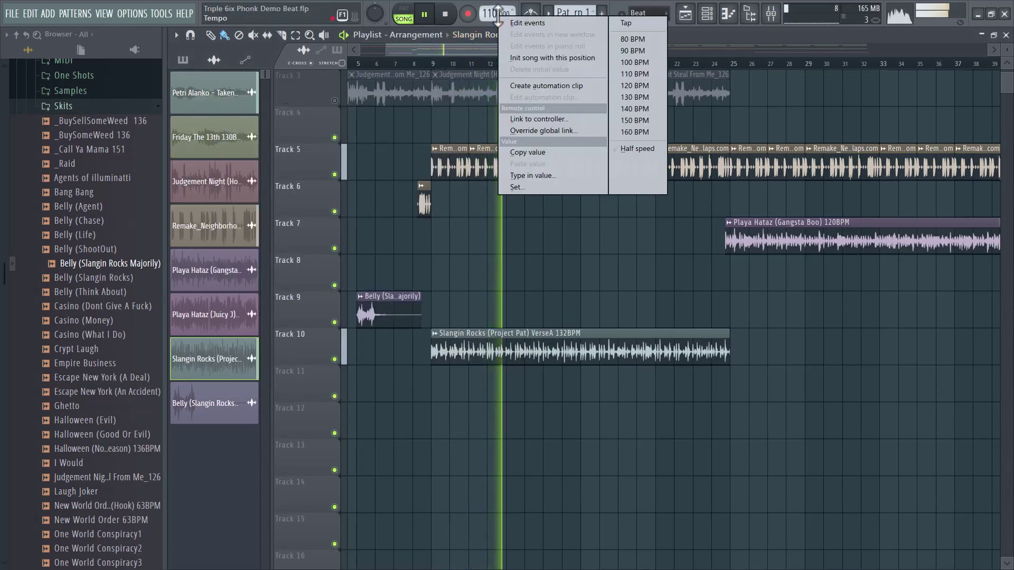
click(633, 97)
click(518, 324)
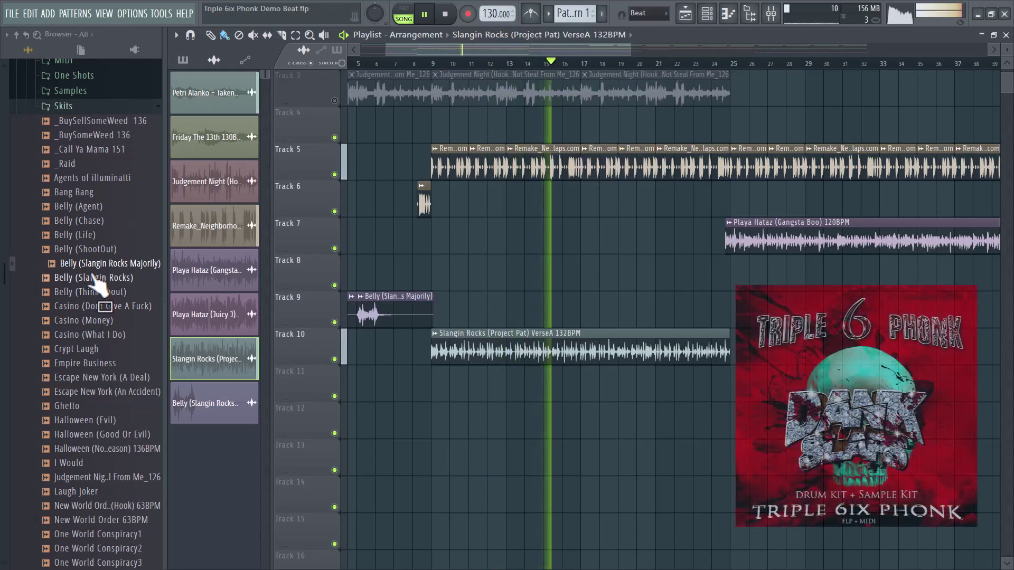
Add Belly (Slangin Rocks Majorily) clips on Track 9 at bars 25 and 29, and mute Track 7.
scroll(93, 312, up, 4)
scroll(90, 306, down, 3)
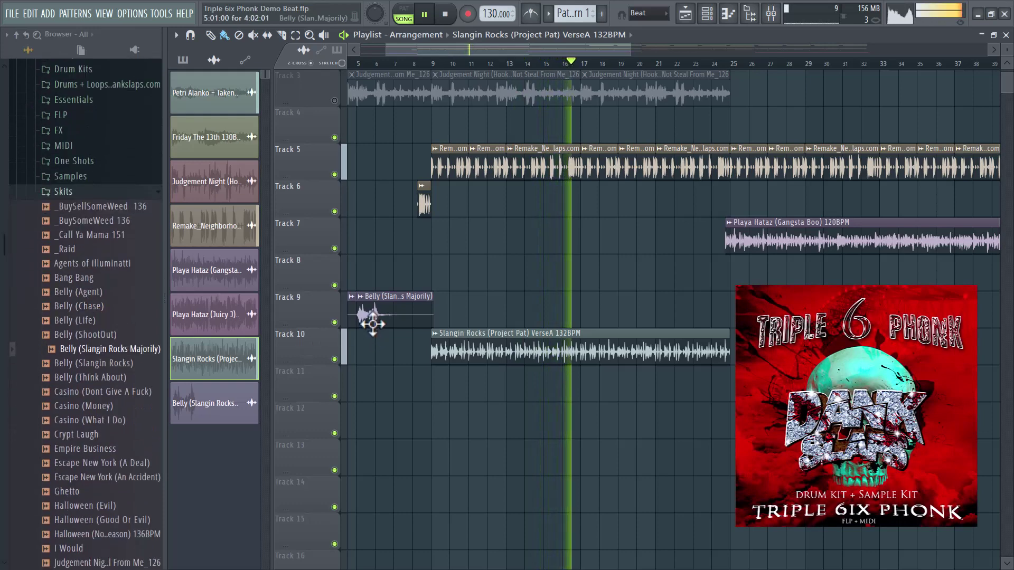
click(364, 317)
click(734, 311)
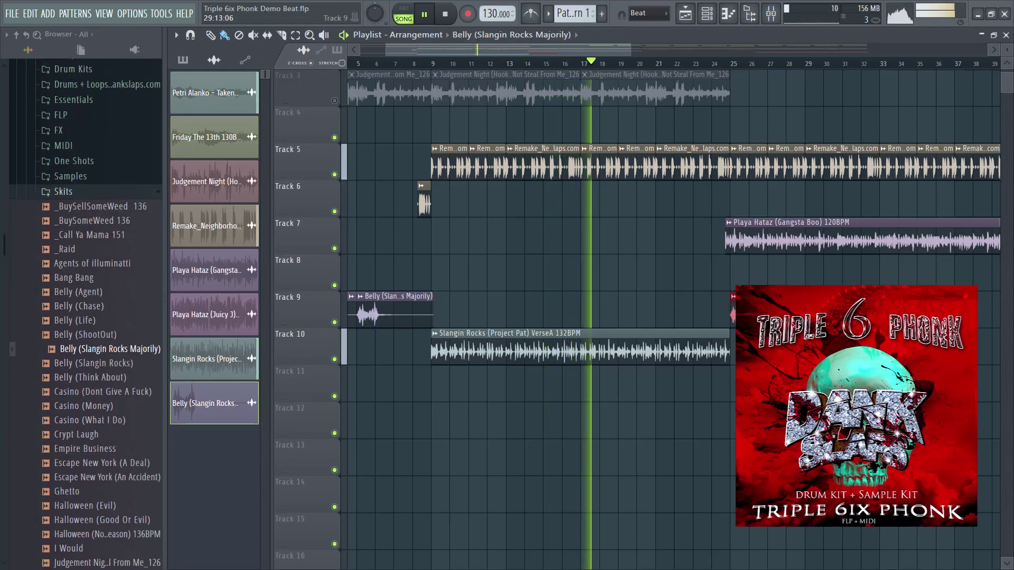
click(334, 248)
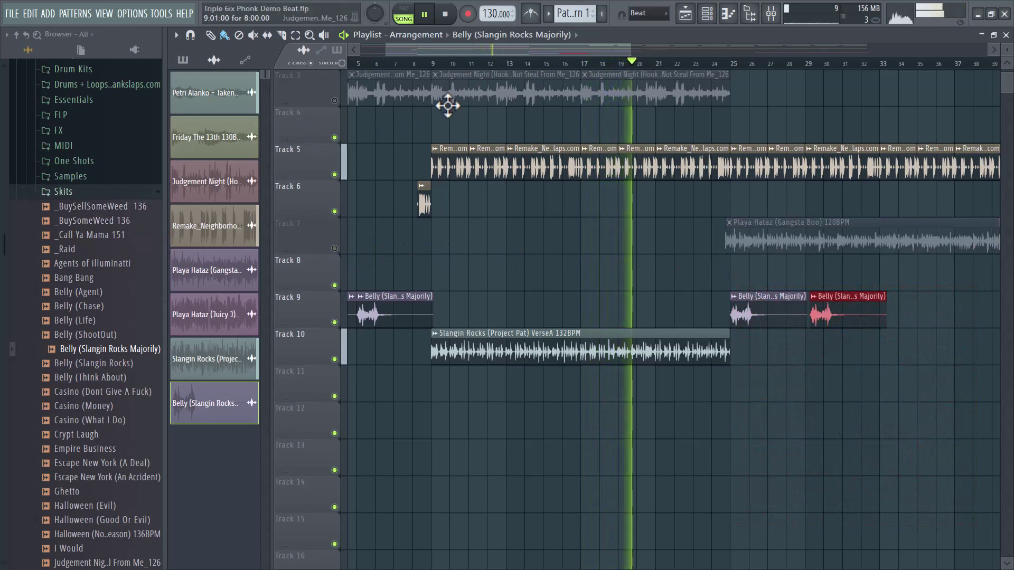
Place the Bullet Holes 808 Dm 68BPM loop from the Drums + Loops folder on Track 11 at bar 25.
scroll(576, 65, down, 2)
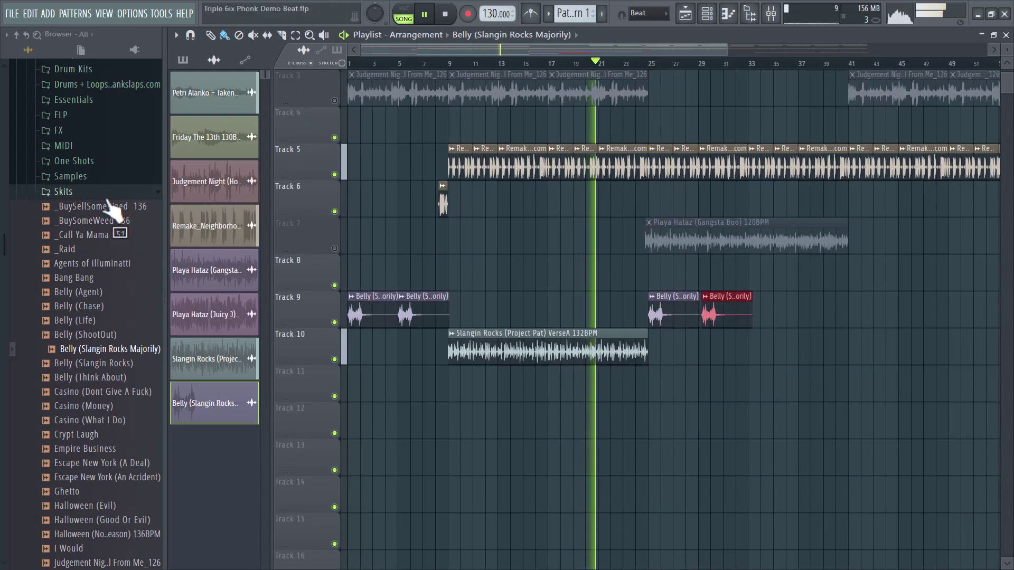
click(94, 86)
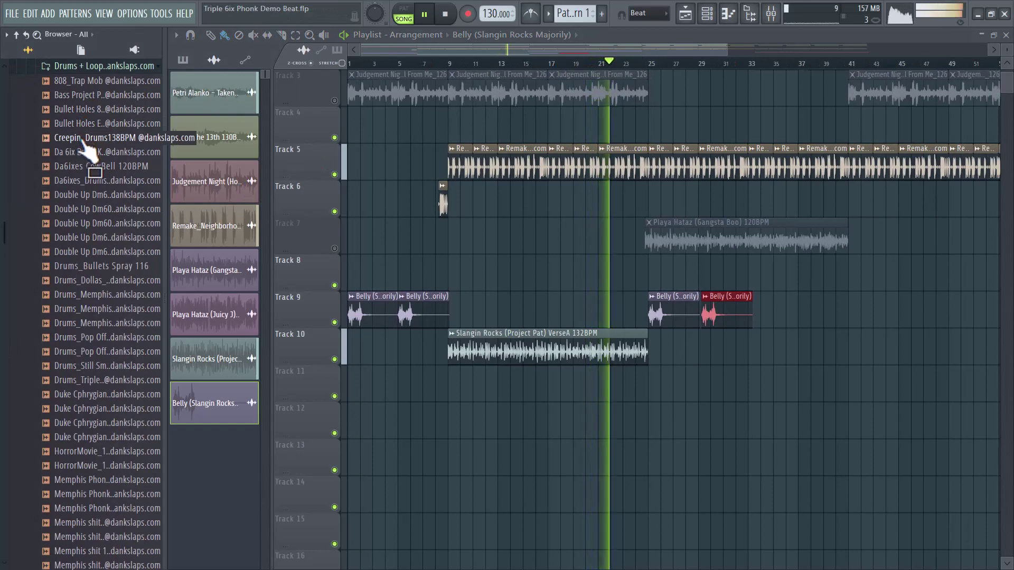
drag(86, 141, 648, 387)
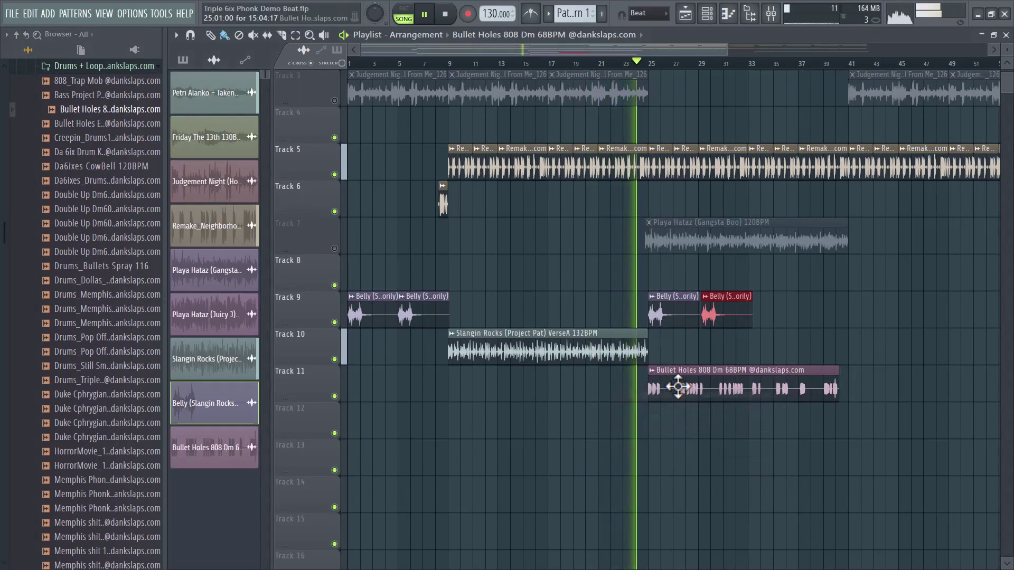
Set the Bullet Holes 808 clip's stretch time to 16:00:00 and close its channel settings.
double_click(660, 388)
drag(483, 204, 482, 177)
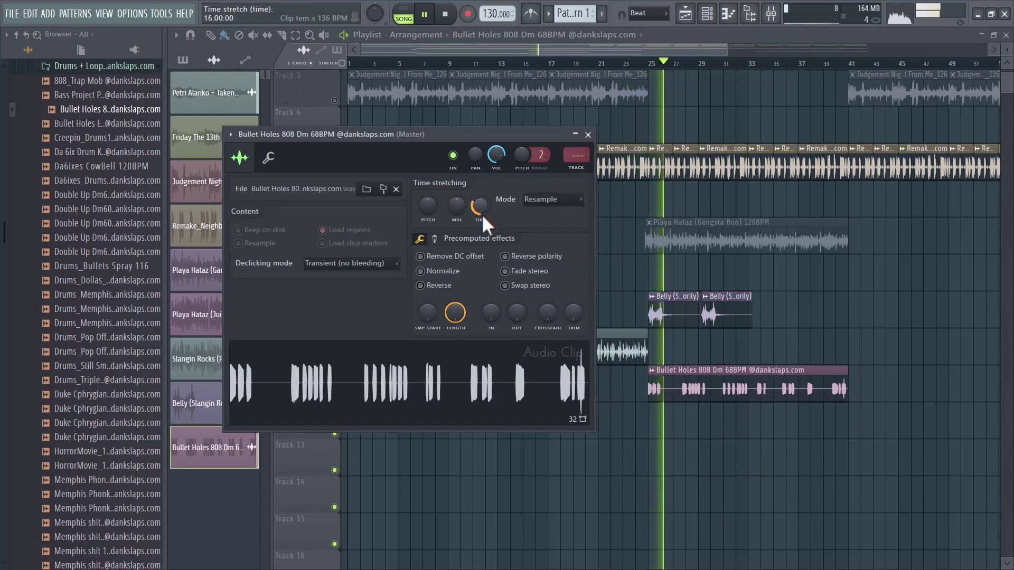
click(570, 35)
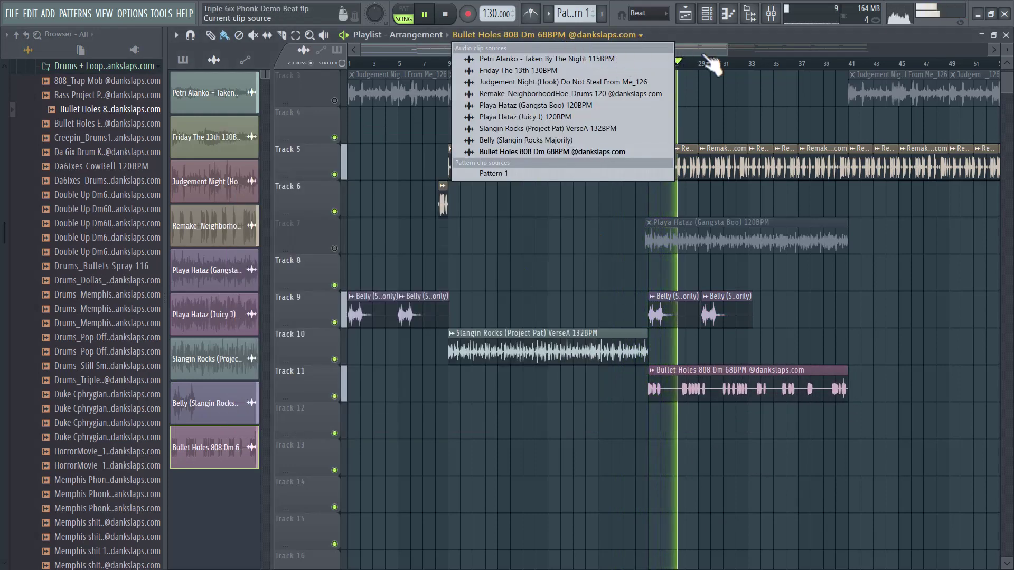
click(675, 119)
Collapse the Drums + Loops folder, unmute Track 7 and mute Track 9.
scroll(681, 124, up, 2)
scroll(131, 290, up, 5)
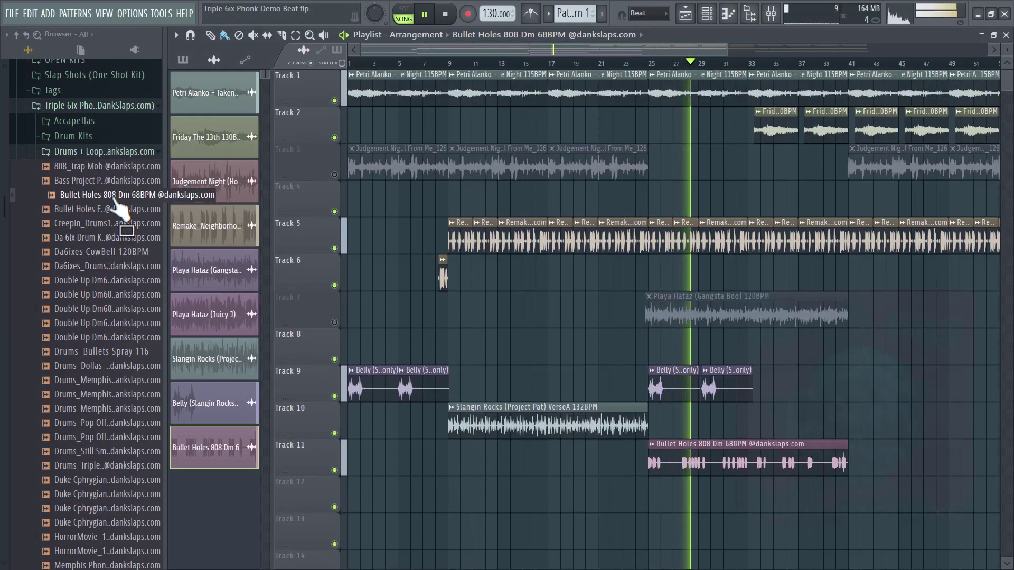
click(94, 153)
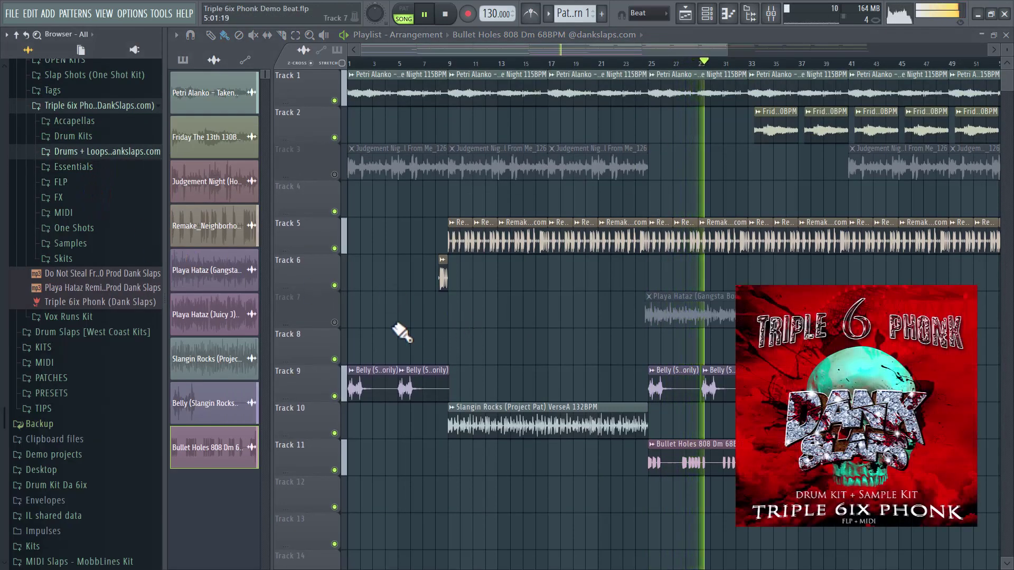
click(335, 323)
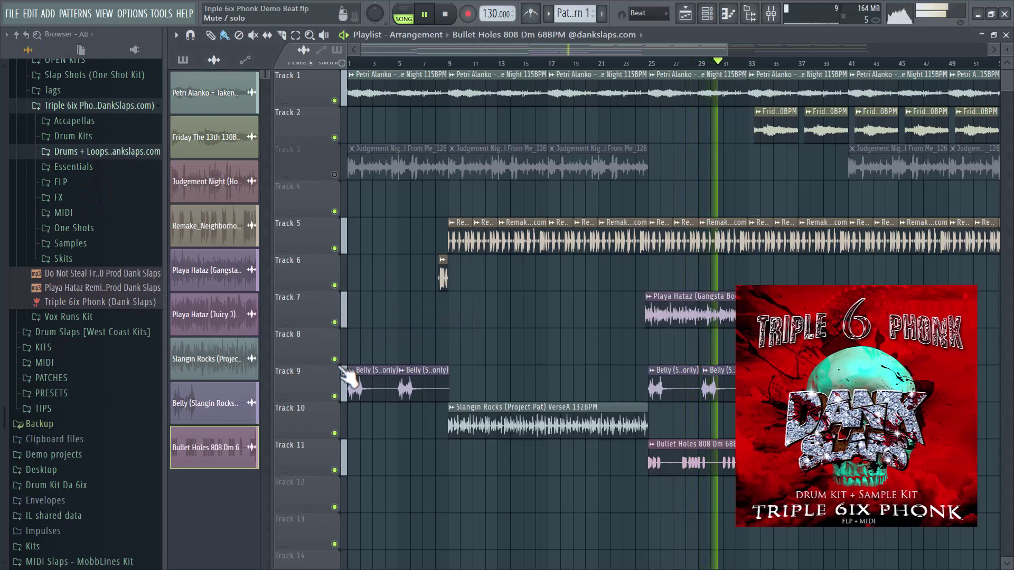
click(335, 396)
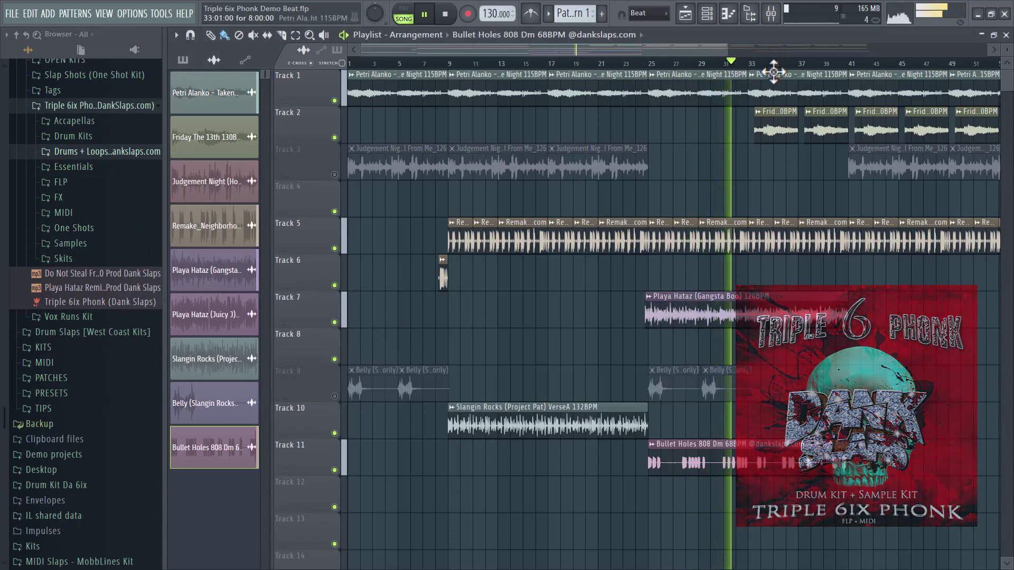
Slice the Playa Hataz (Gangsta Boo) acapella on Track 7 just before bar 33 and at about 34:13, and replay the section.
scroll(769, 74, up, 4)
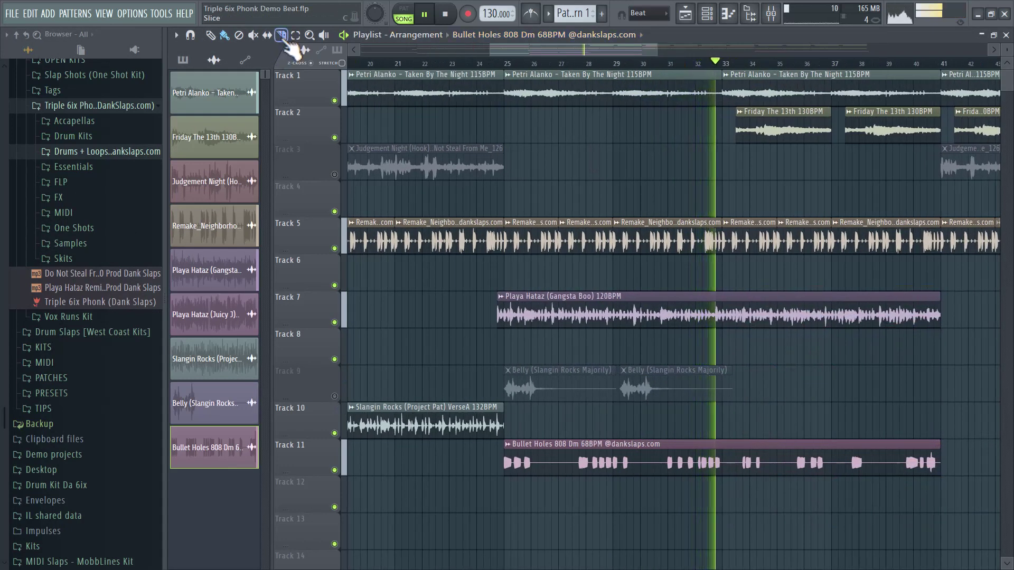
click(708, 71)
scroll(711, 73, up, 3)
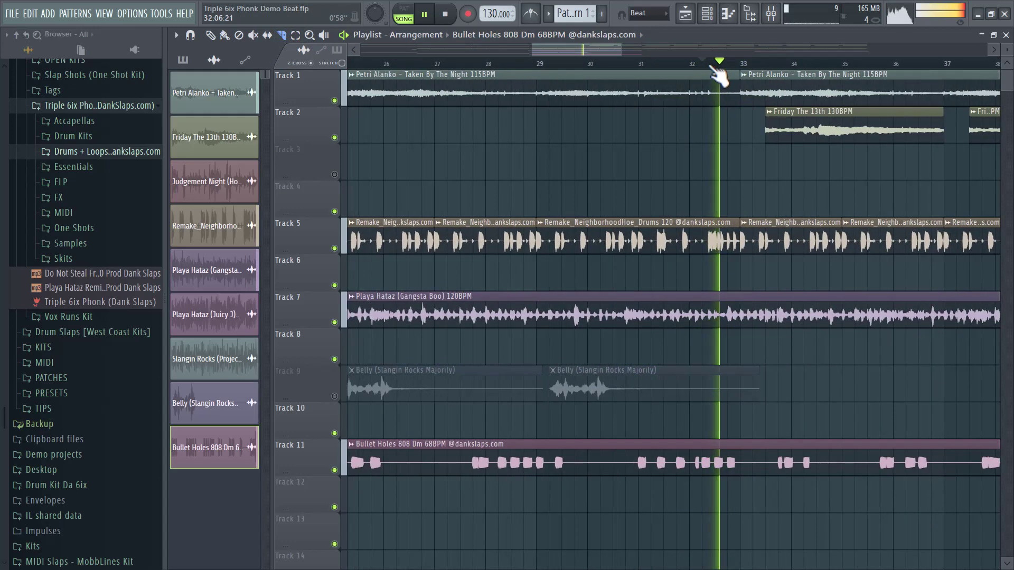
click(731, 317)
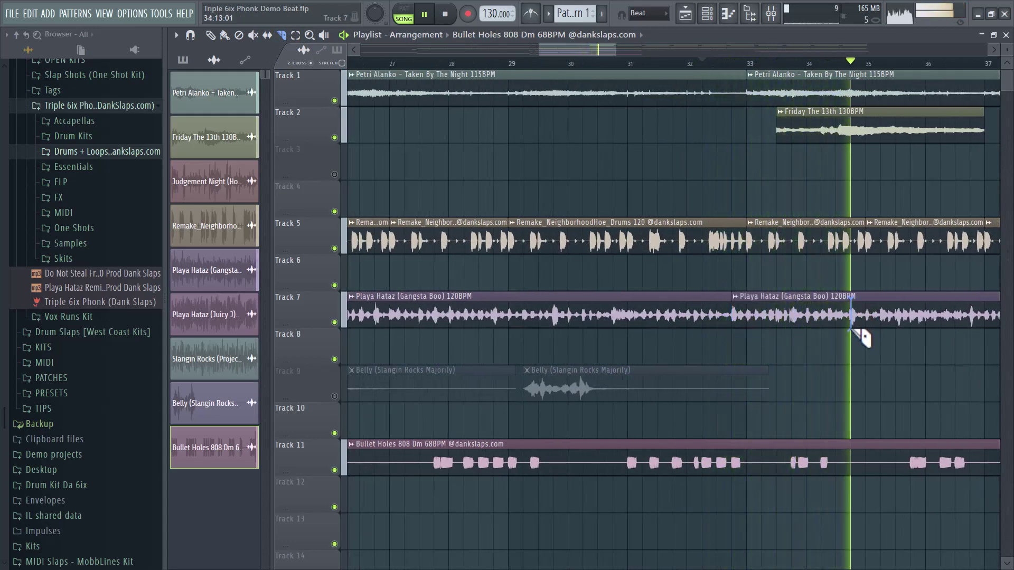
click(852, 316)
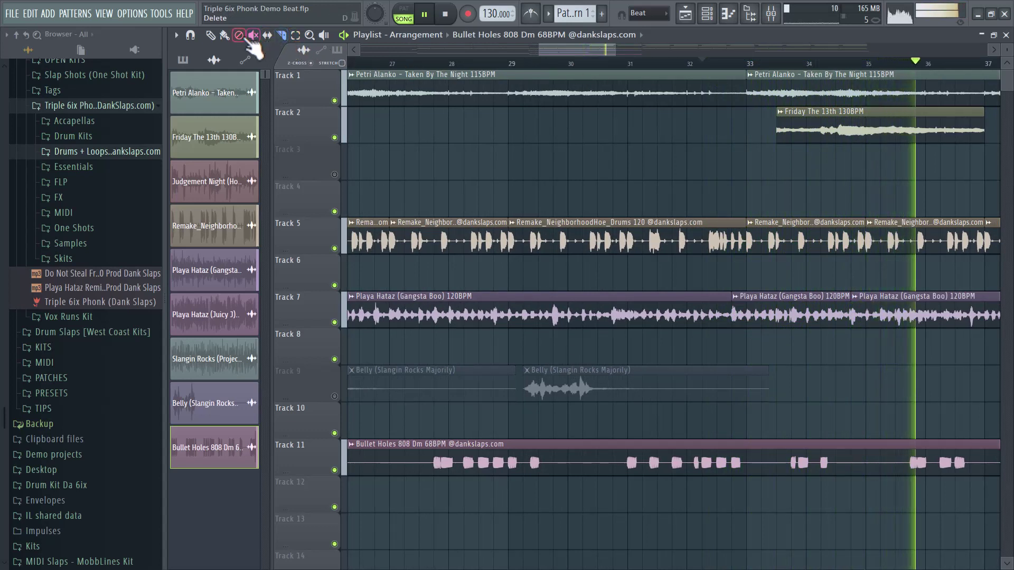
click(553, 64)
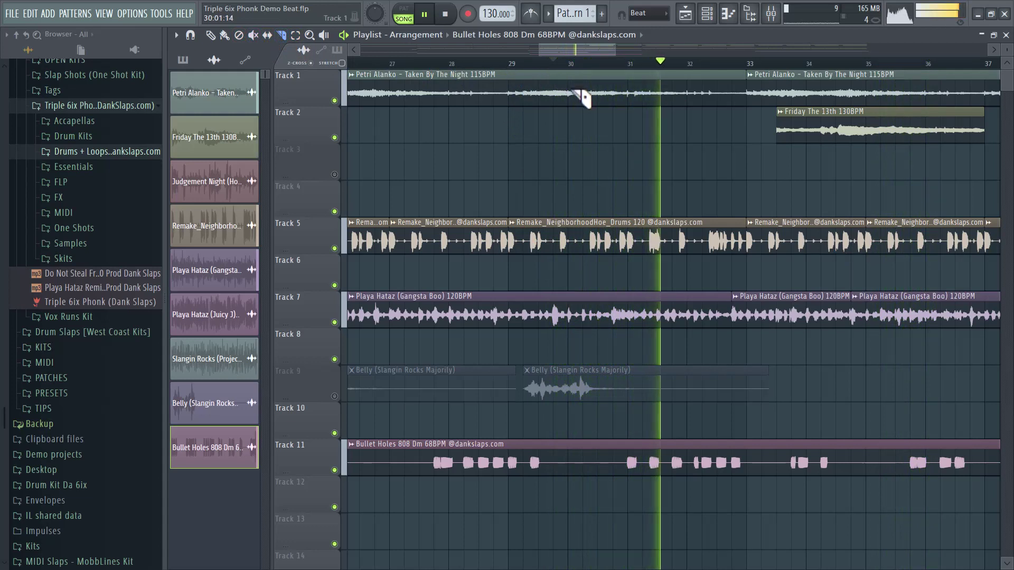
Slice the Gangsta Boo acapella on Track 7 at 30:13 and about 32:09, and delete its parts before 30:13 and after 34:13.
click(581, 64)
click(617, 304)
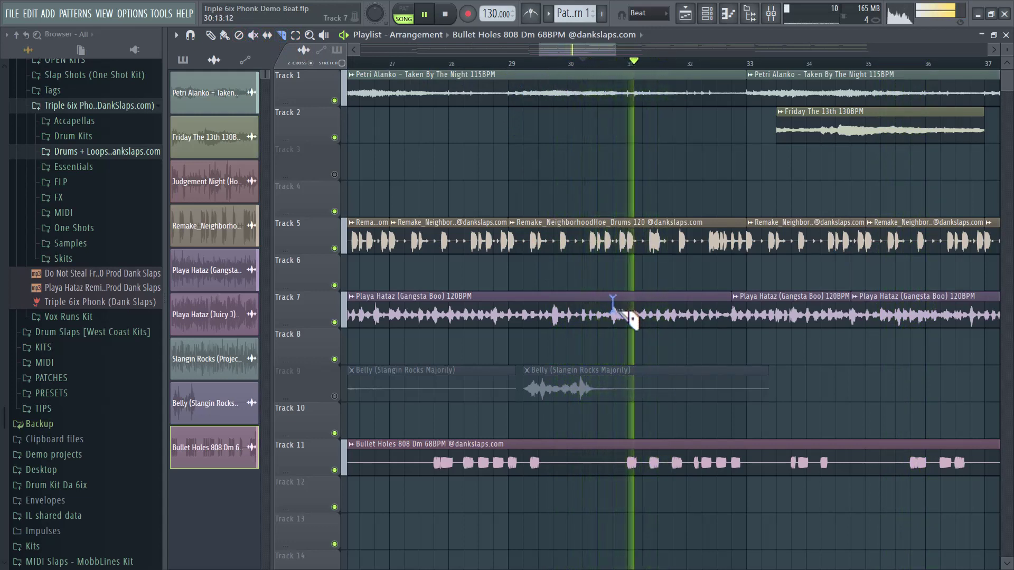
click(721, 305)
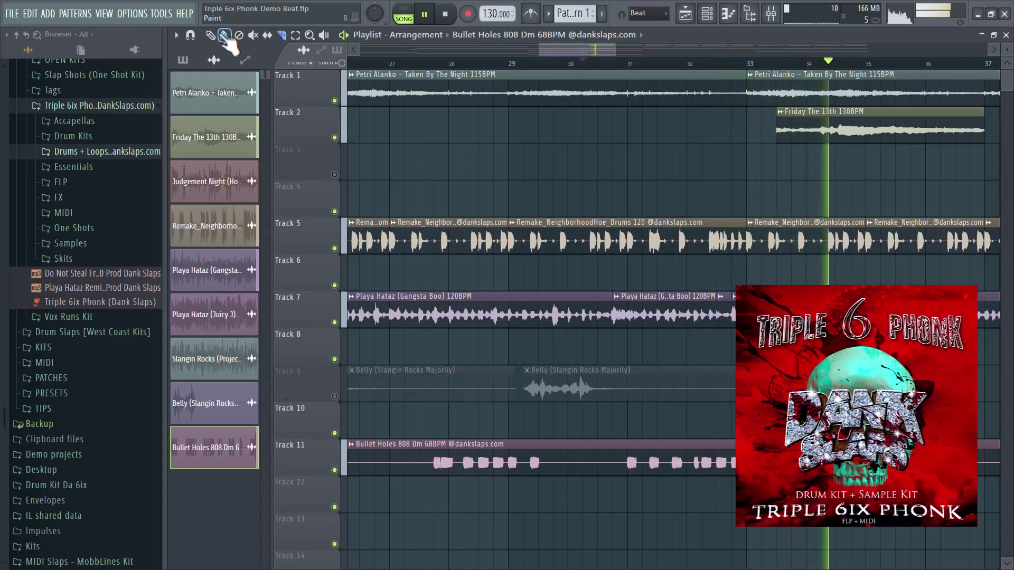
right_click(469, 310)
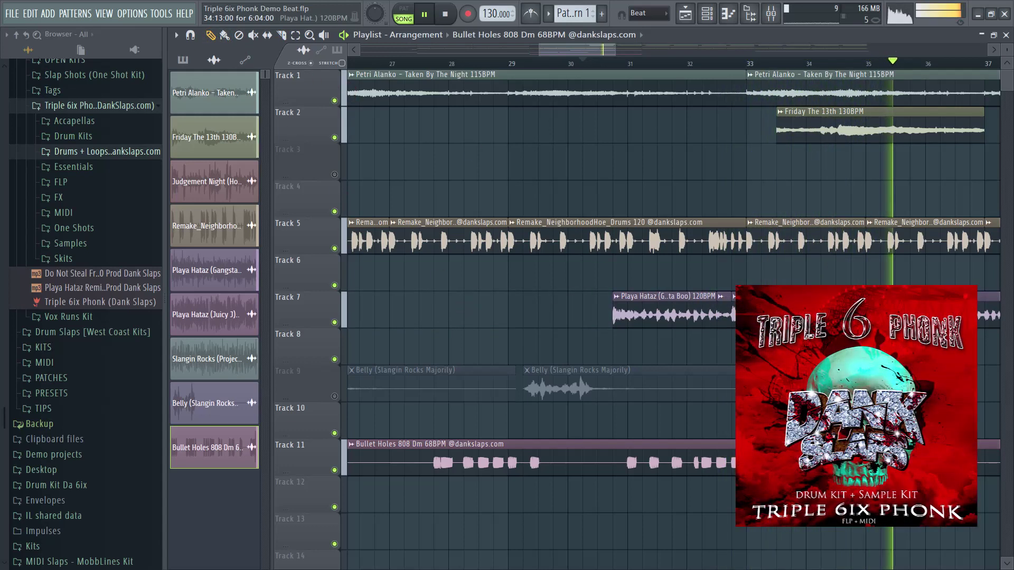
click(587, 67)
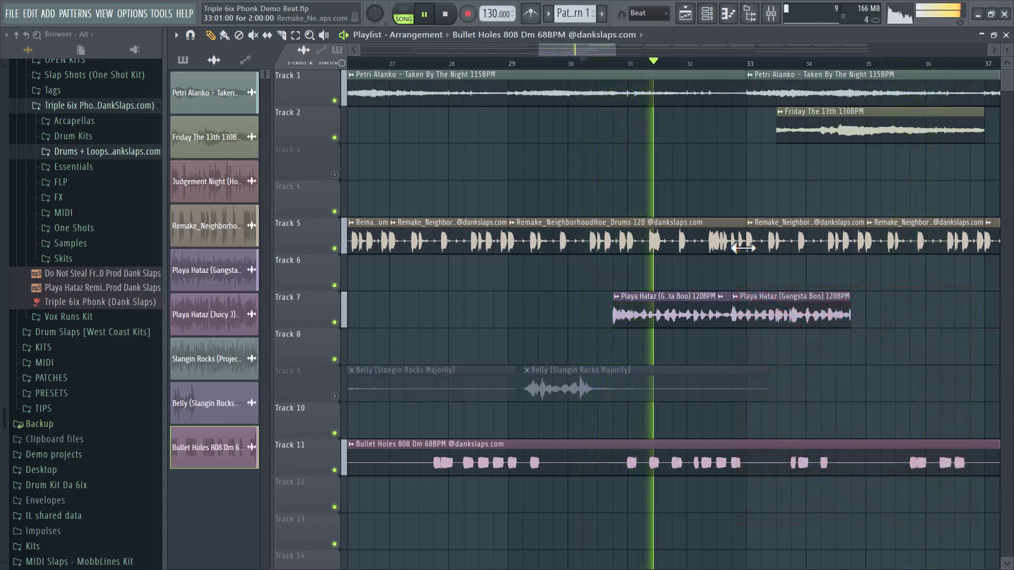
Rearrange the Track 7 acapella: move the first slice to 34:13, add a two-bar slice at 36:13, and shift the short slice to 36:09.
drag(625, 296, 862, 294)
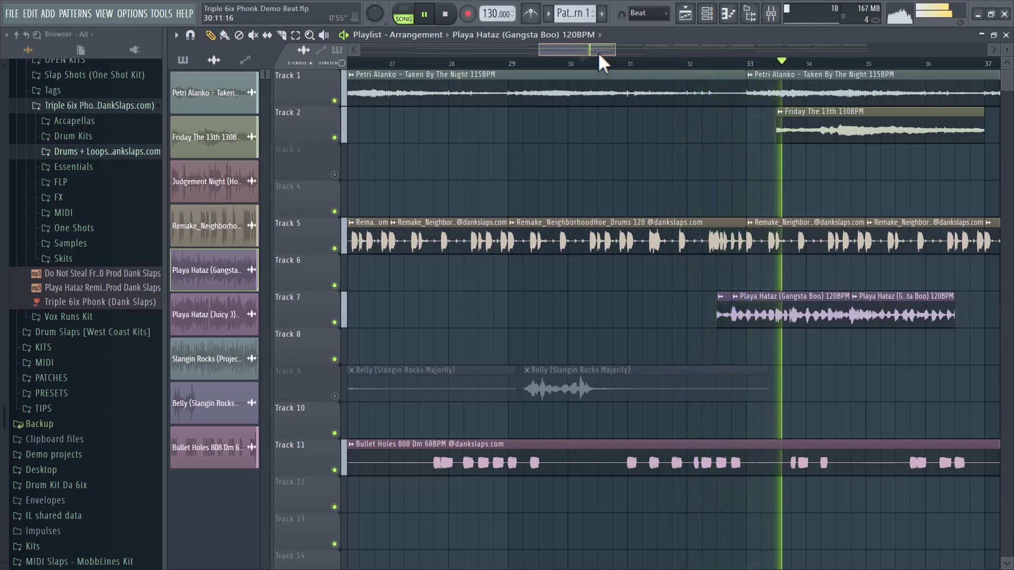
drag(598, 51, 628, 51)
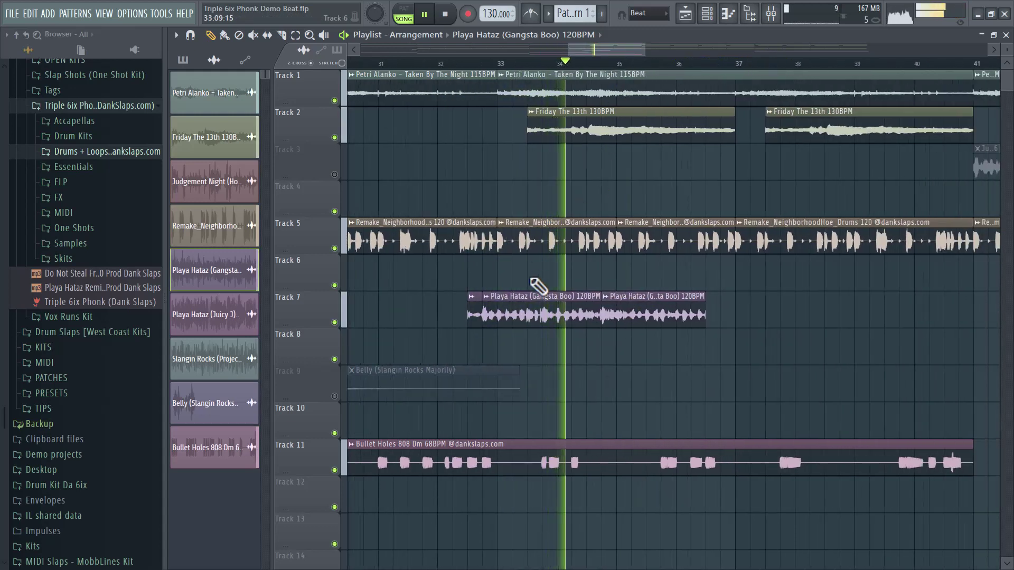
click(735, 316)
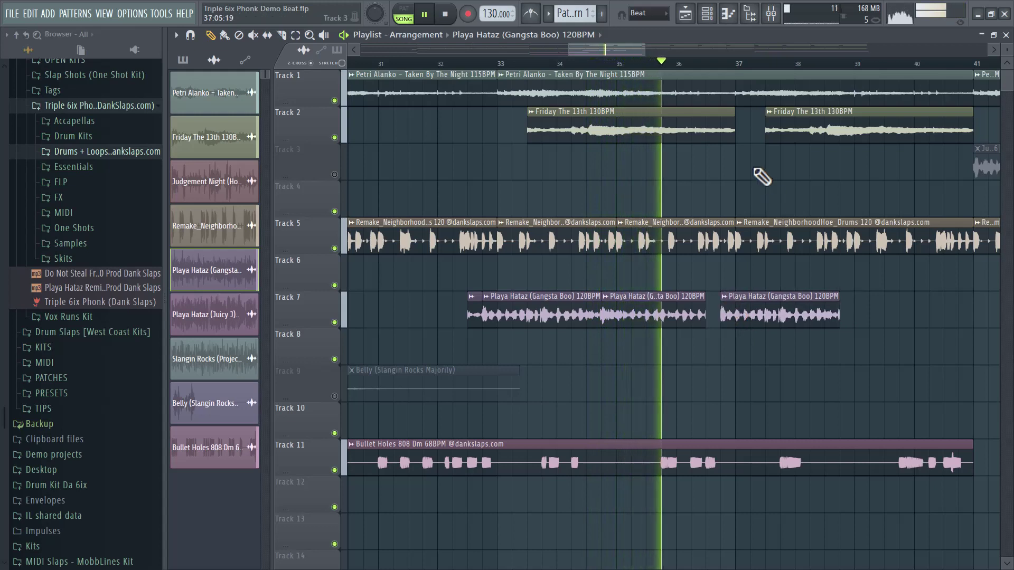
right_click(474, 312)
drag(704, 297, 713, 297)
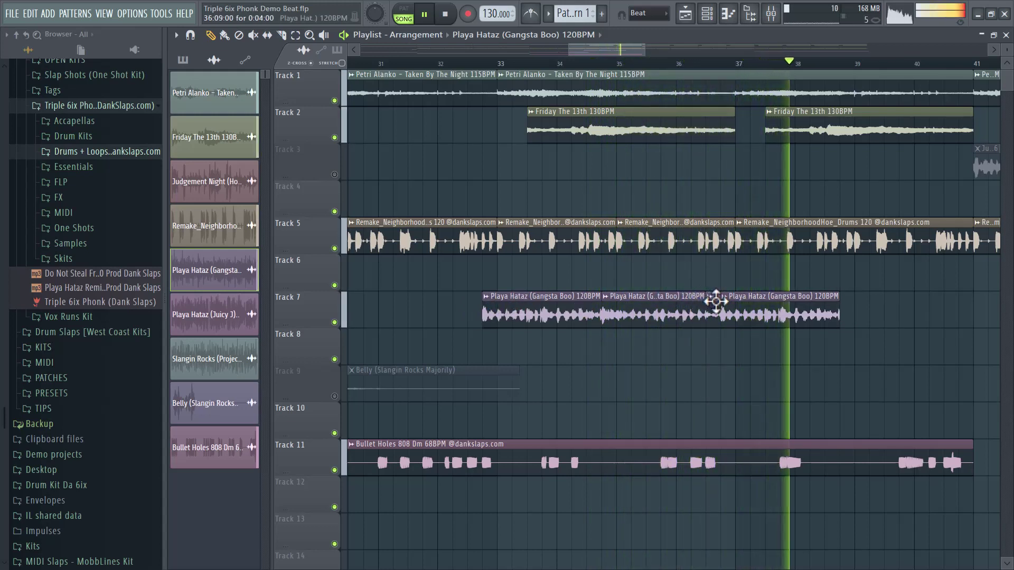
Place a short Playa Hataz acapella clip on Track 8 so that it ends at bar 41.
scroll(592, 79, down, 1)
scroll(592, 80, down, 1)
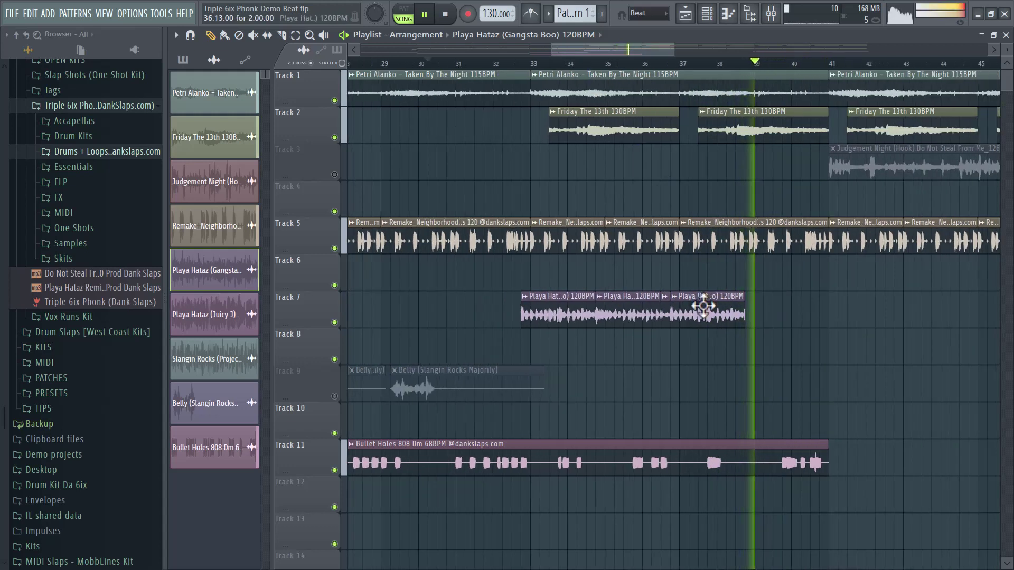
click(755, 348)
drag(758, 348, 773, 349)
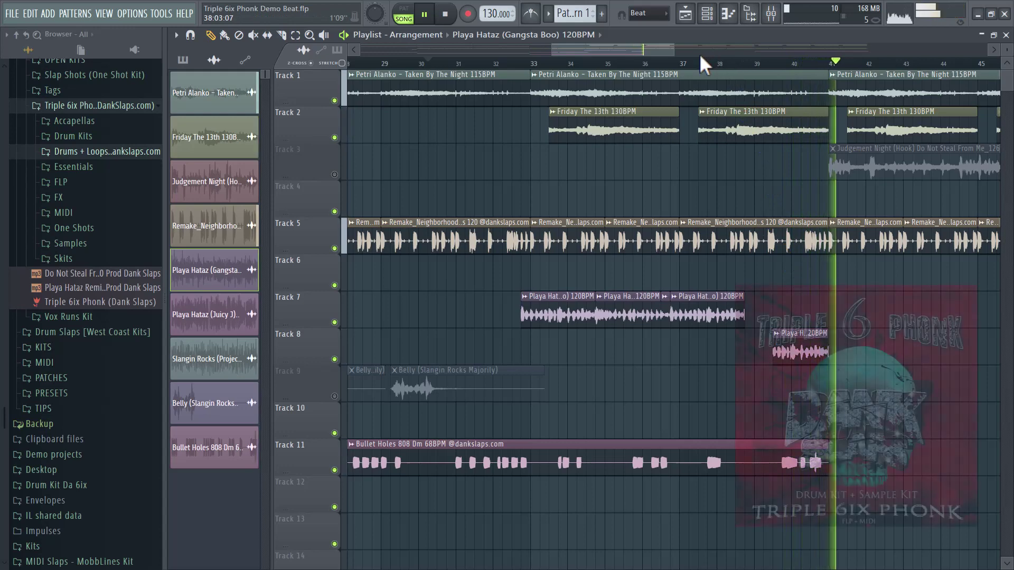
Normalize the Friday The 13th 130BPM sample on Track 2 and close its channel settings.
scroll(697, 74, down, 2)
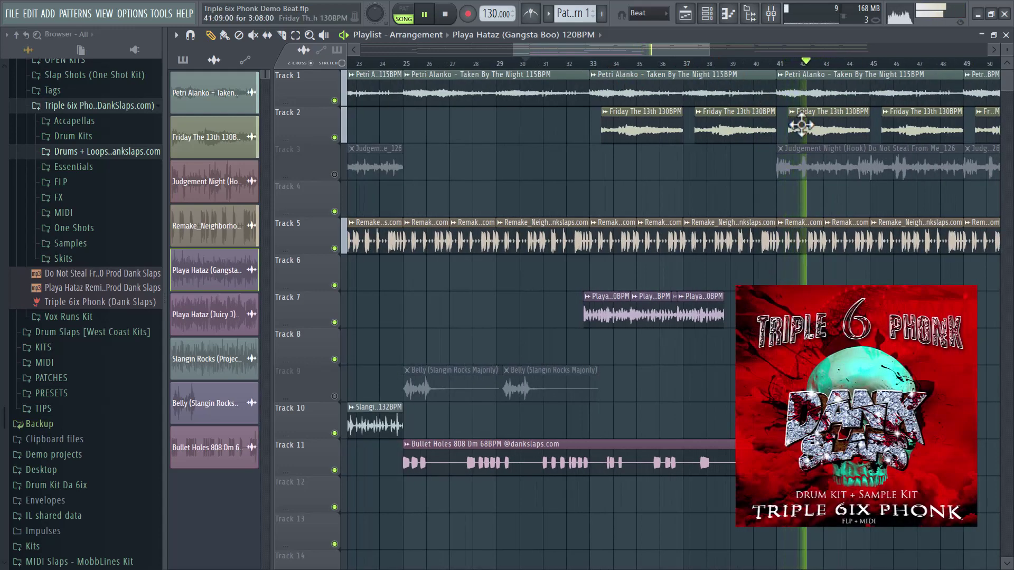
double_click(810, 132)
click(482, 289)
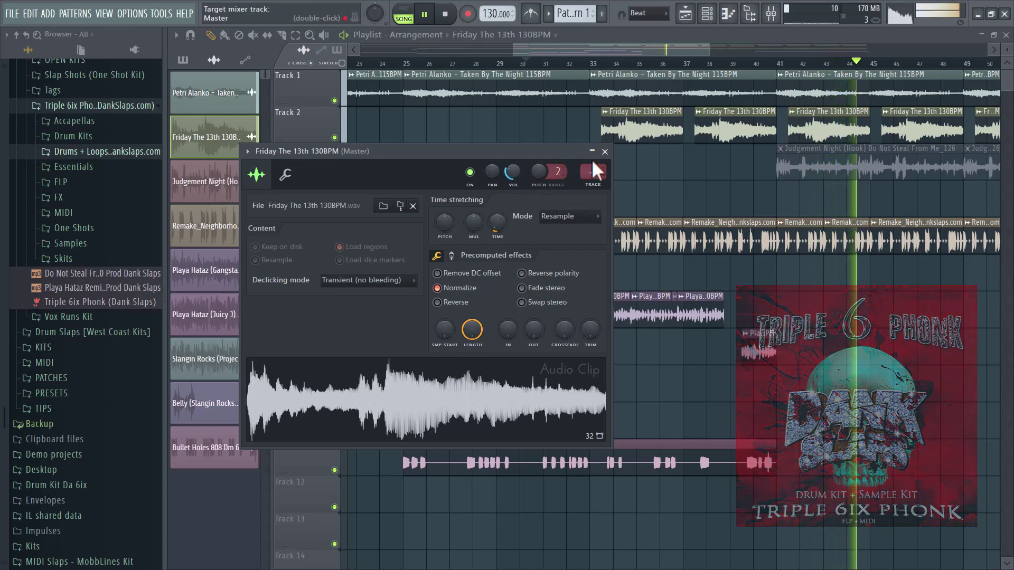
click(605, 151)
Audition the kit's Skits folder, place They Live (Its Business) on Track 12 at bar 41, and resume playback.
scroll(627, 68, down, 4)
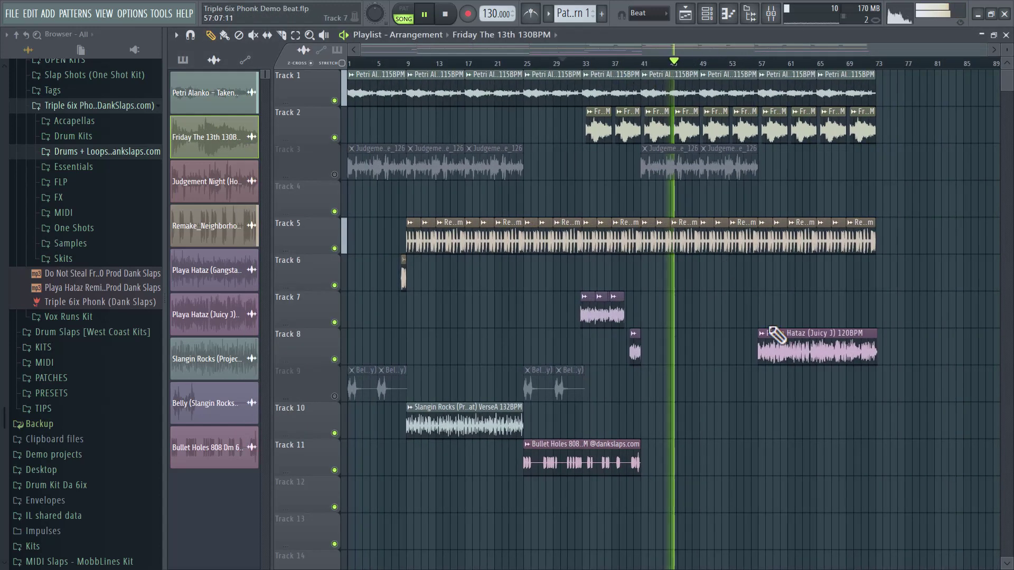
scroll(650, 359, down, 3)
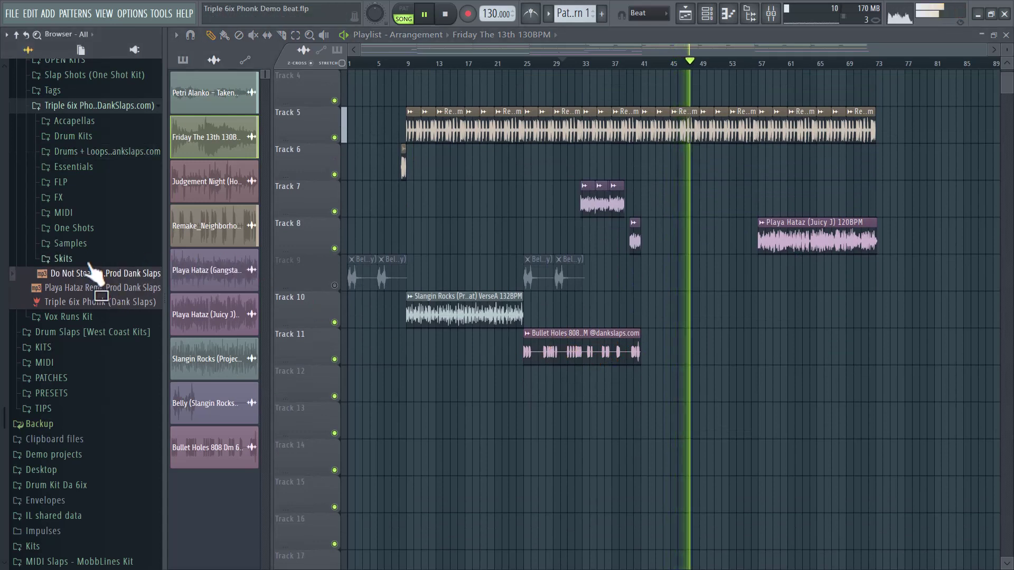
key(space)
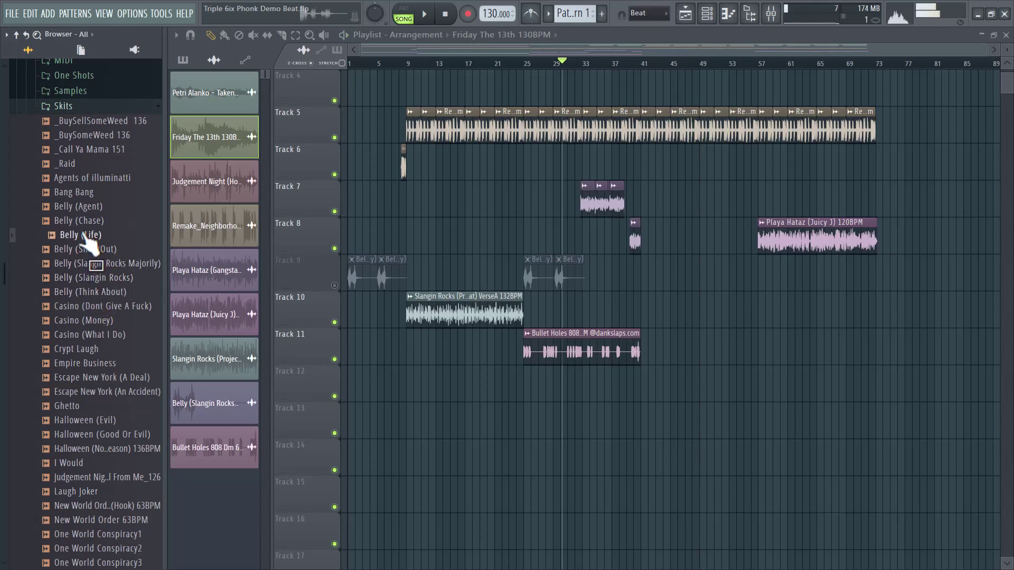
scroll(87, 279, down, 4)
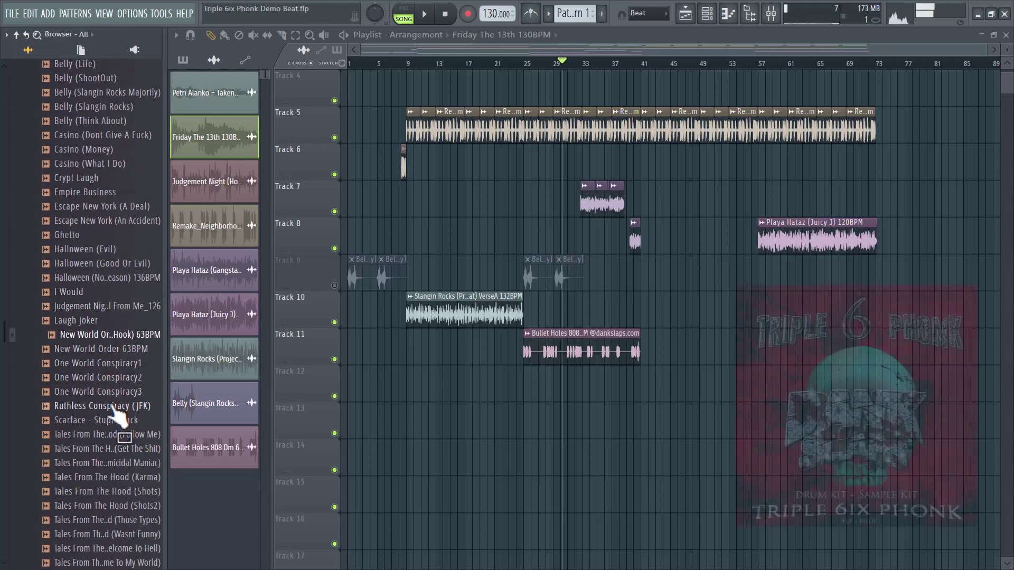
scroll(108, 343, down, 8)
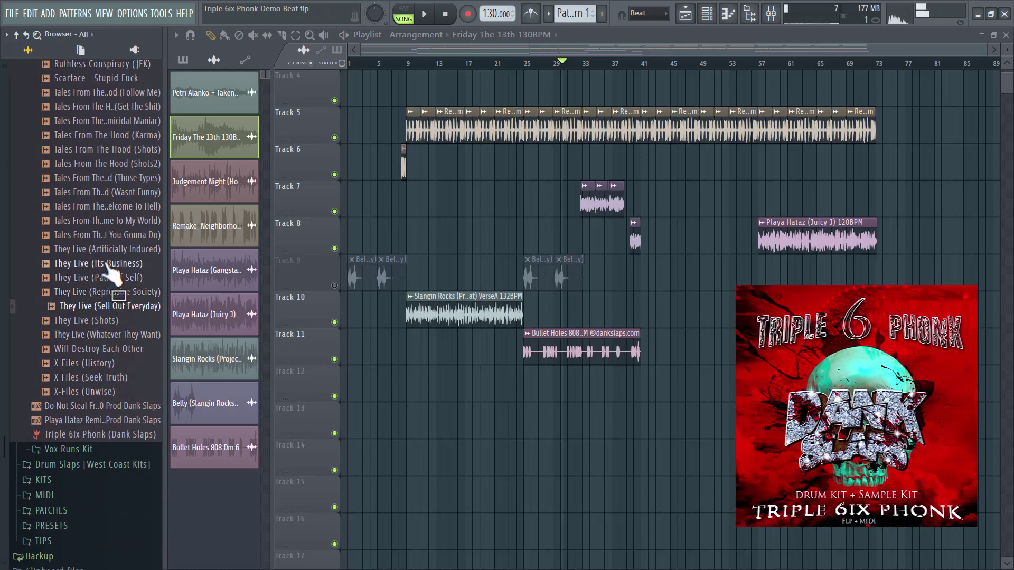
drag(108, 266, 542, 395)
drag(640, 375, 640, 374)
key(space)
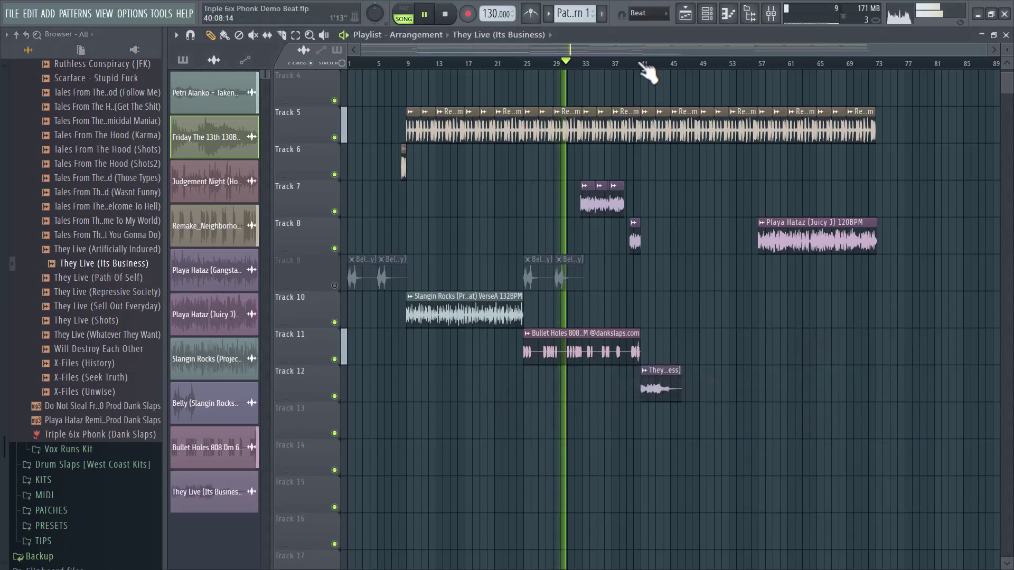
Add They Live (Its Business) on Track 13 at bar 45, trimmed to two bars, and repeat pieces of it on Track 11 from bar 47.
scroll(649, 66, up, 5)
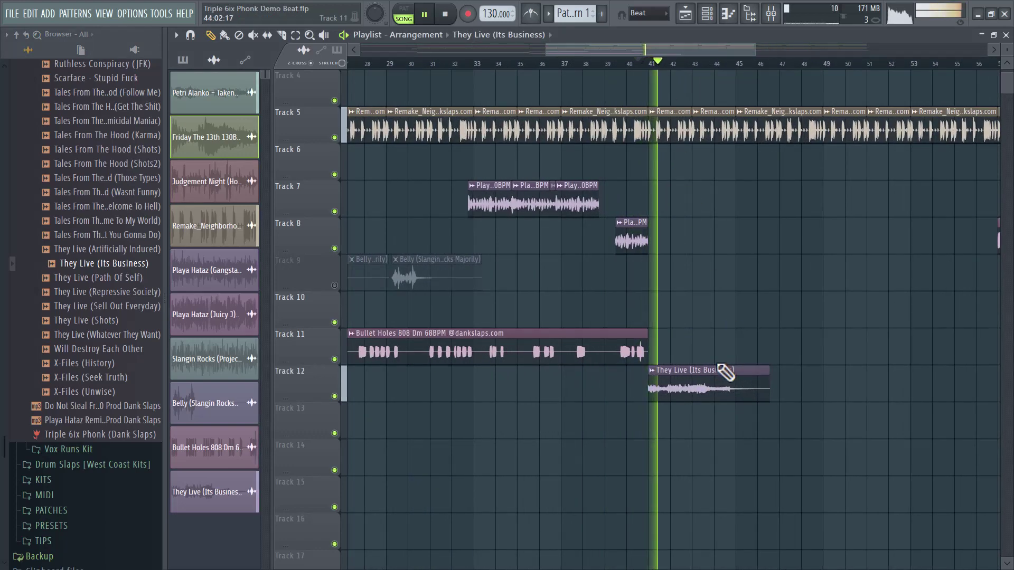
click(748, 428)
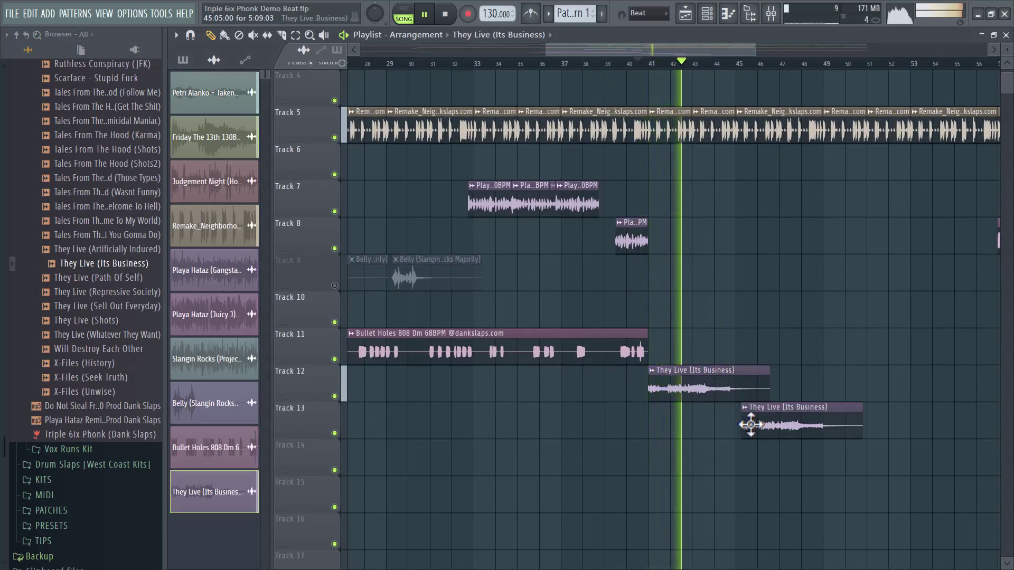
drag(750, 425, 746, 425)
drag(861, 410, 797, 412)
drag(737, 423, 766, 427)
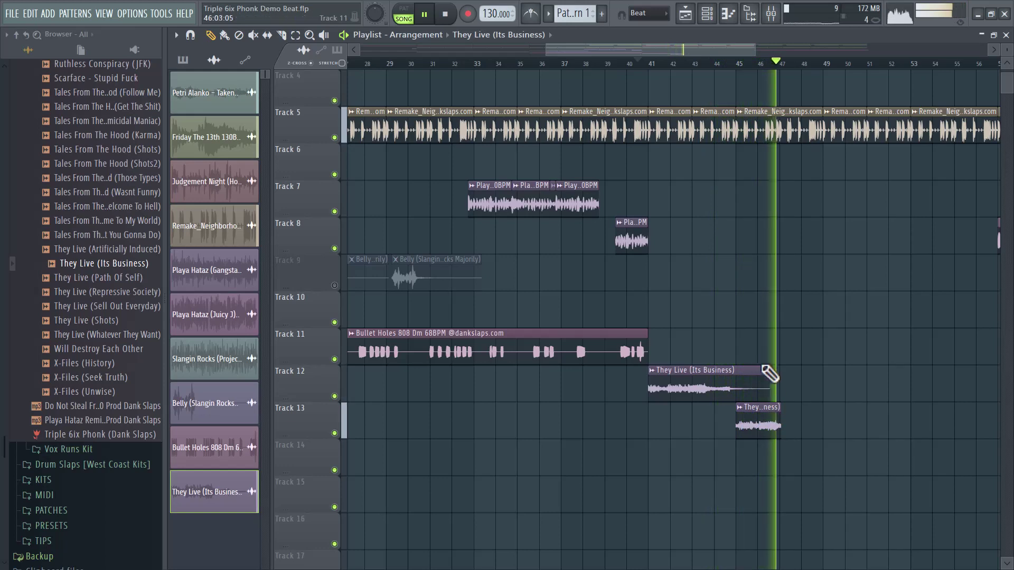
drag(766, 356, 796, 357)
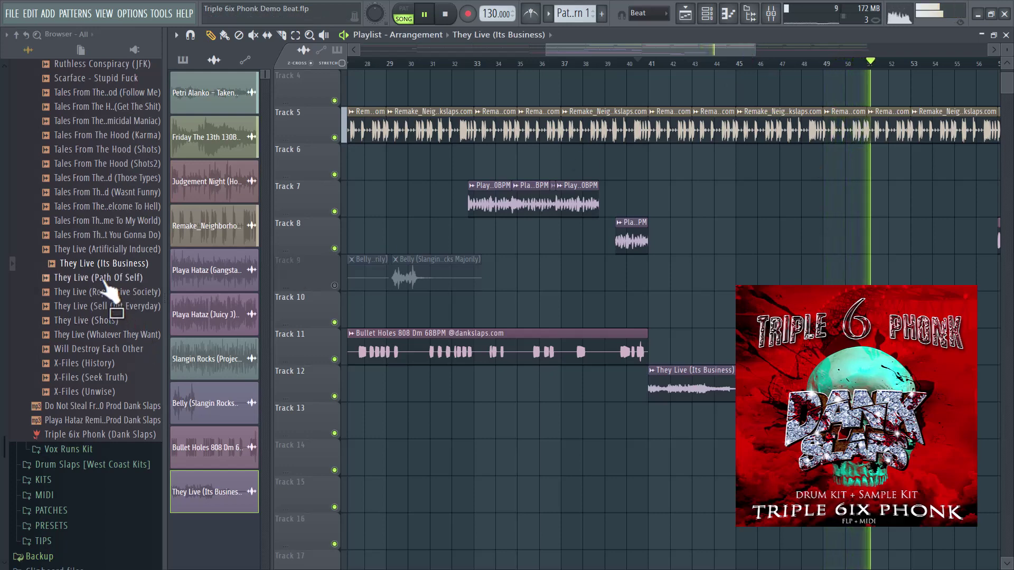
Preview more They Live skits and place They Live (Whatever They Want) on Track 10 at bar 50.
click(100, 249)
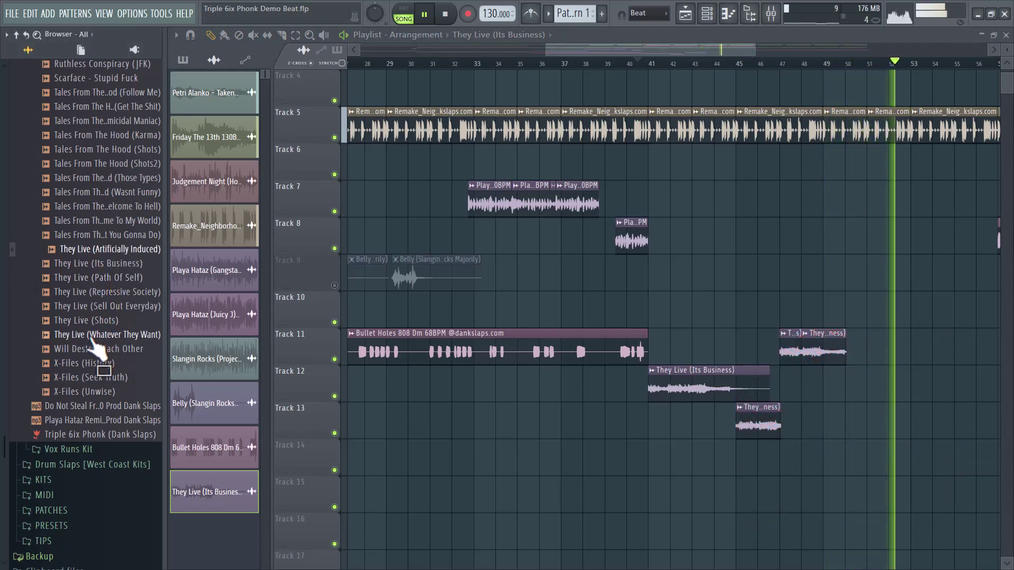
key(space)
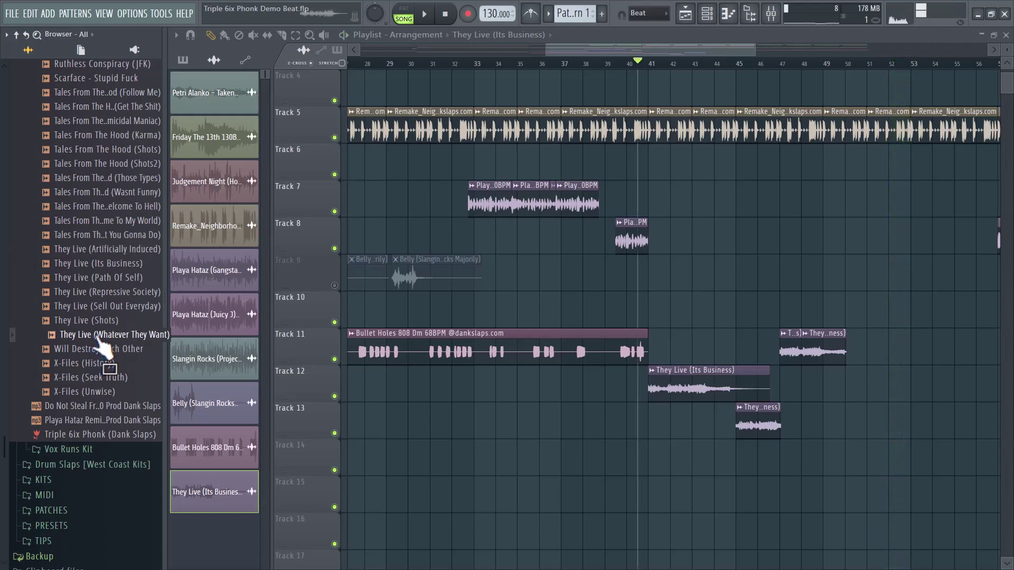
drag(98, 344, 843, 302)
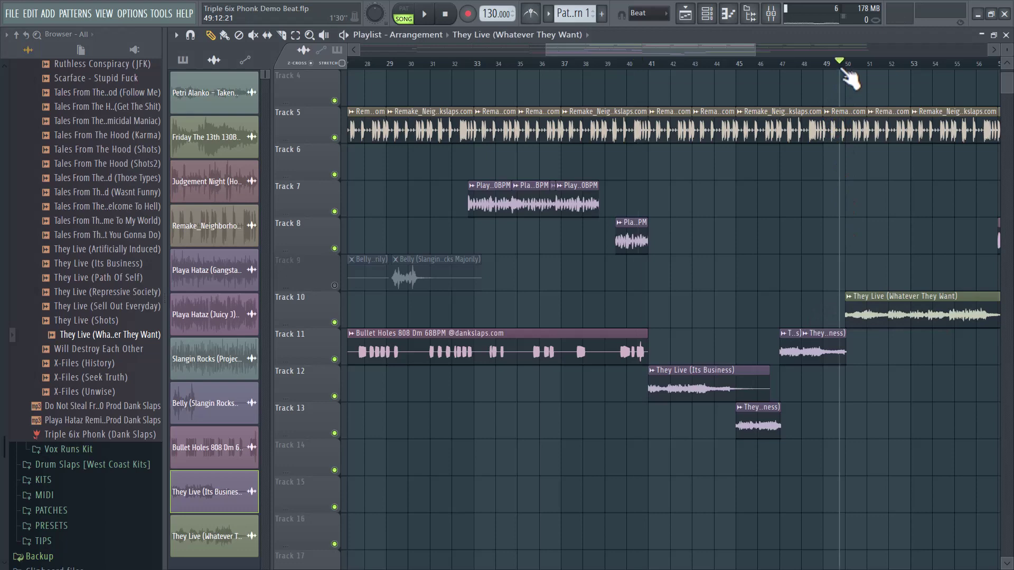
Resume playback and delete the Track 5 drum loop clips between bars 49 and 57.
key(space)
right_click(862, 140)
right_click(924, 138)
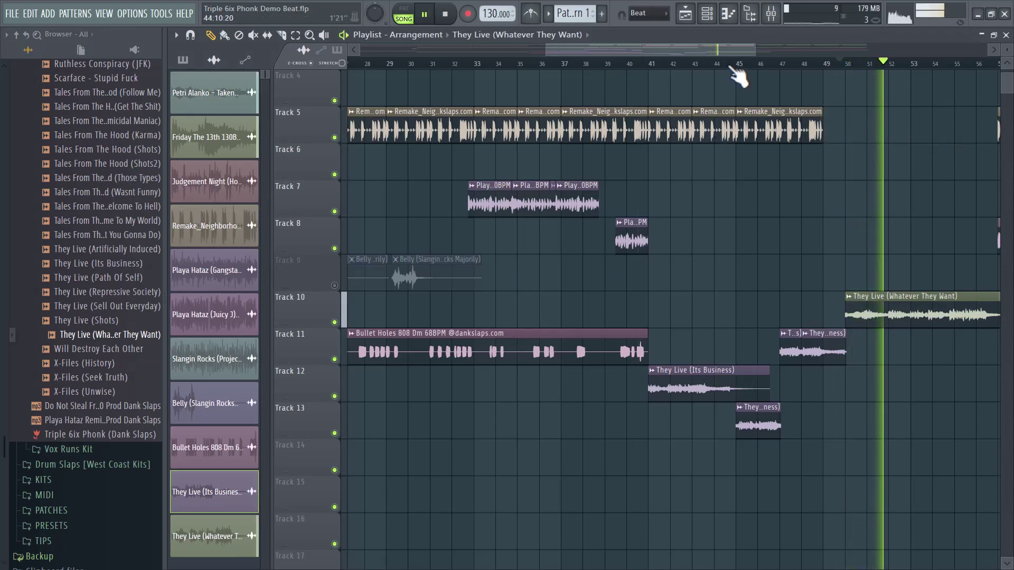
Place the Tales From The Hood (Welcome To My World) skit on Track 7 near bar 57 and normalize it.
scroll(733, 70, down, 5)
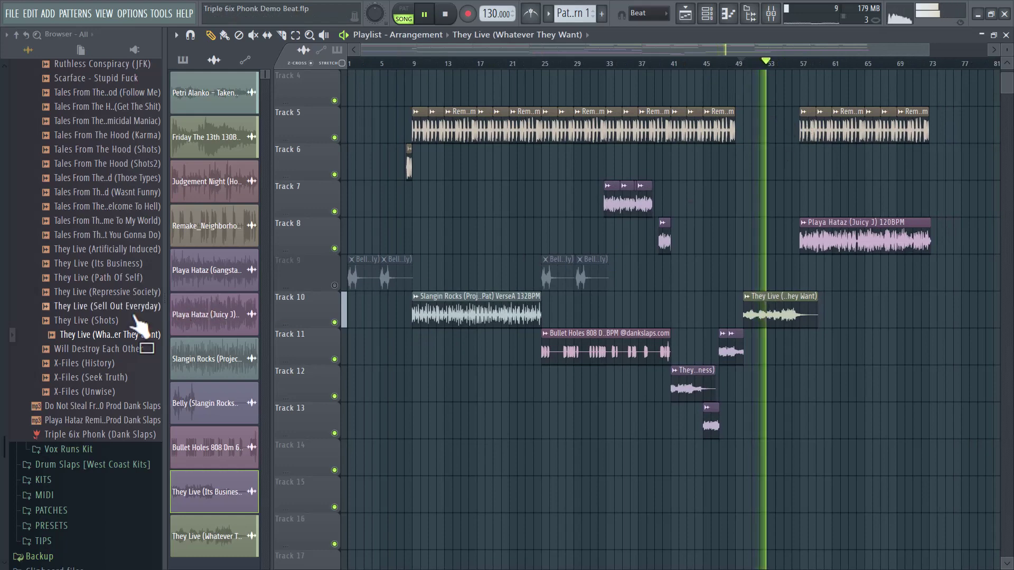
scroll(140, 314, up, 12)
scroll(130, 322, down, 8)
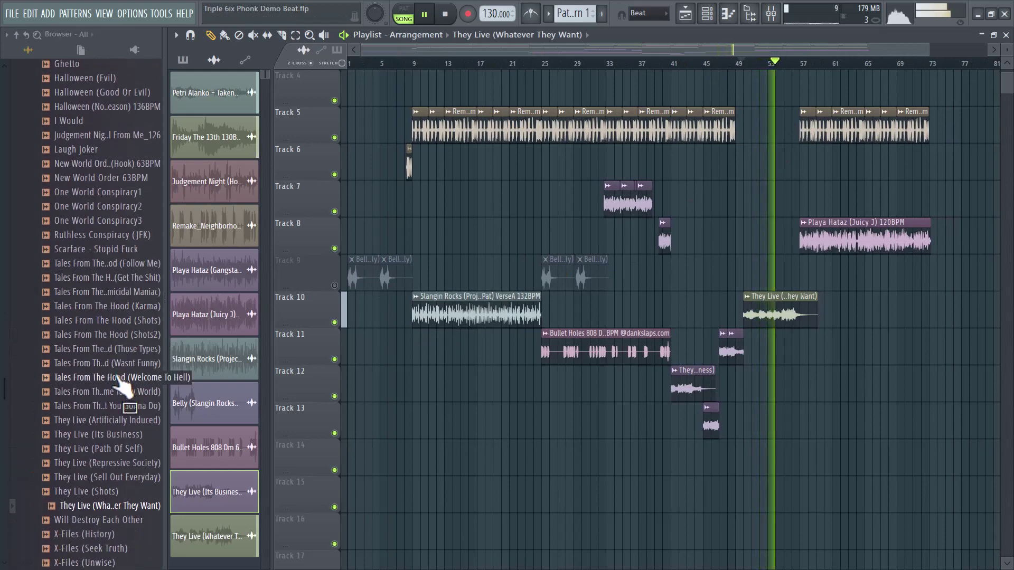
drag(111, 390, 819, 199)
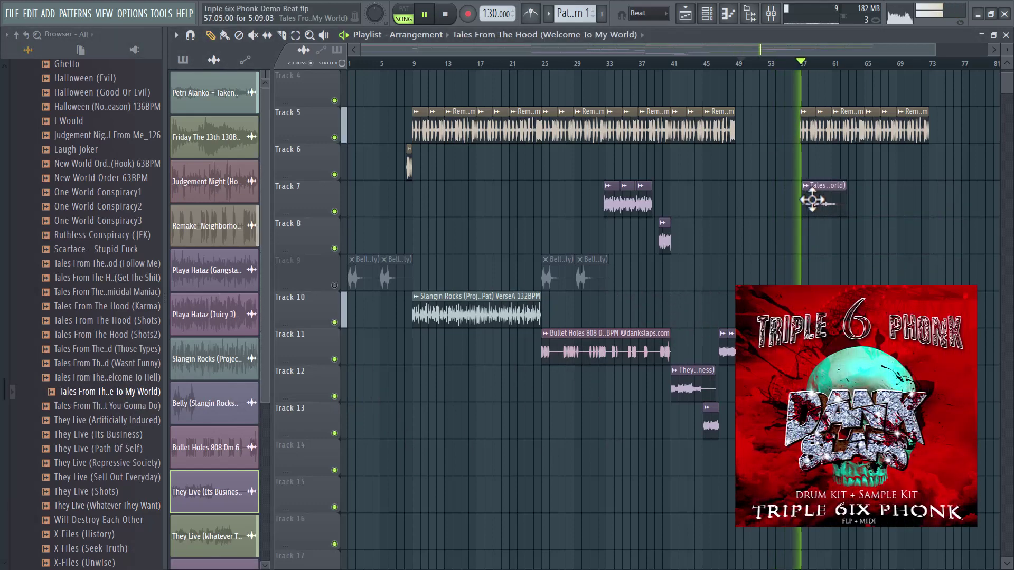
double_click(811, 200)
click(470, 322)
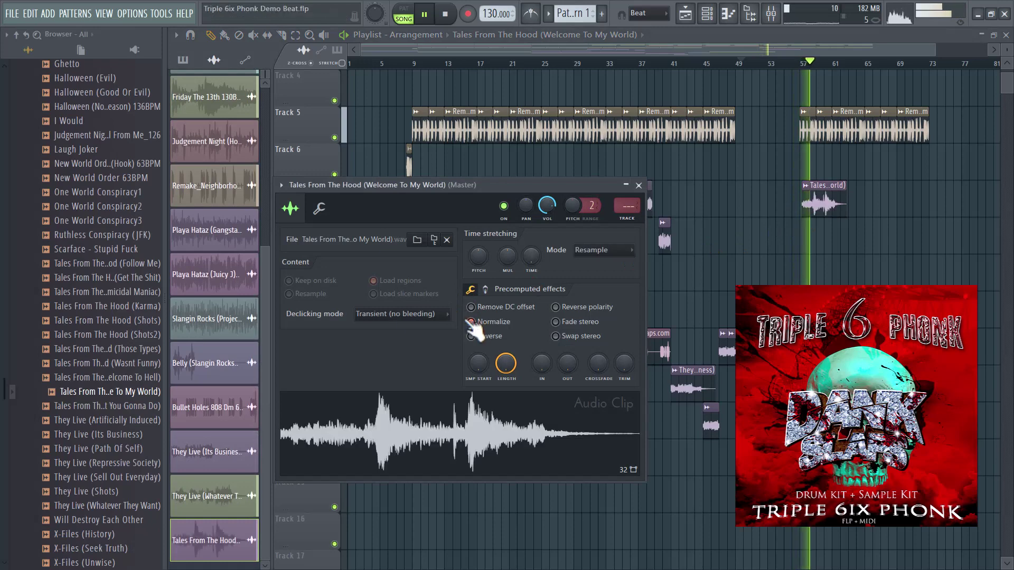
Add the Remake_TakeDaCharge_Drums 146 loop from Drums + Loops on Track 6 at bar 57 and delete the Track 5 drums from bar 57 onward.
scroll(151, 283, up, 10)
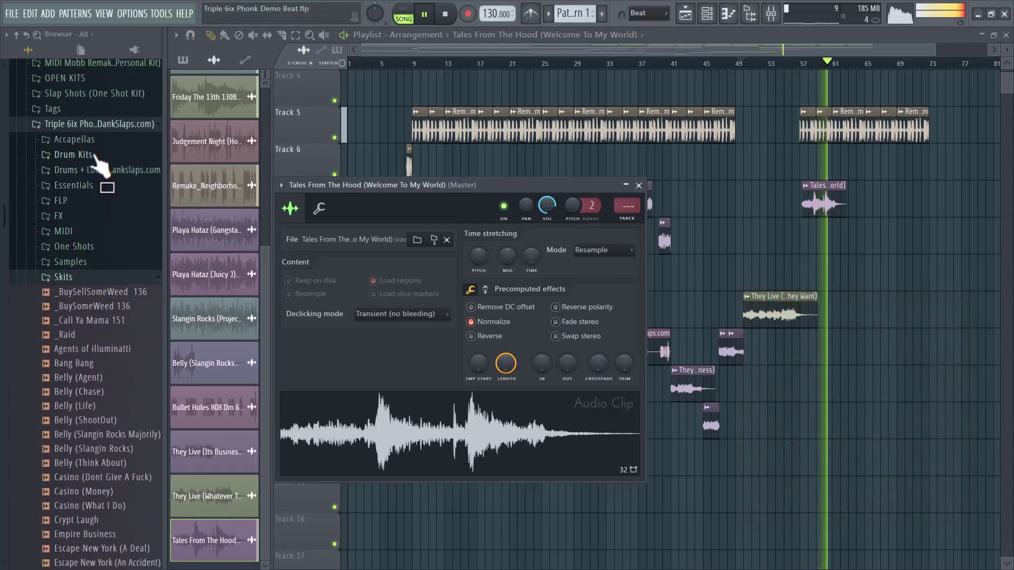
click(94, 169)
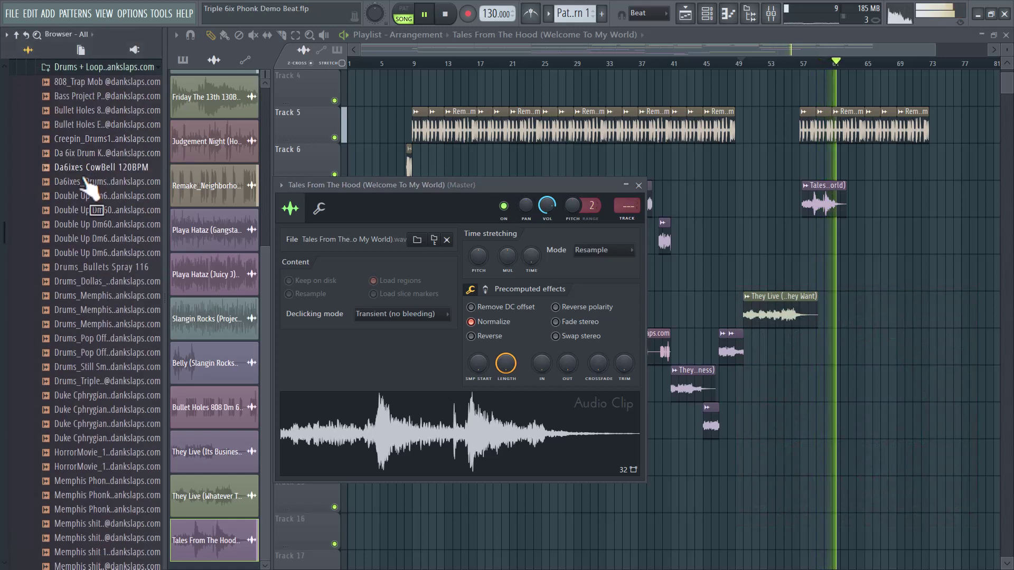
scroll(79, 327, down, 10)
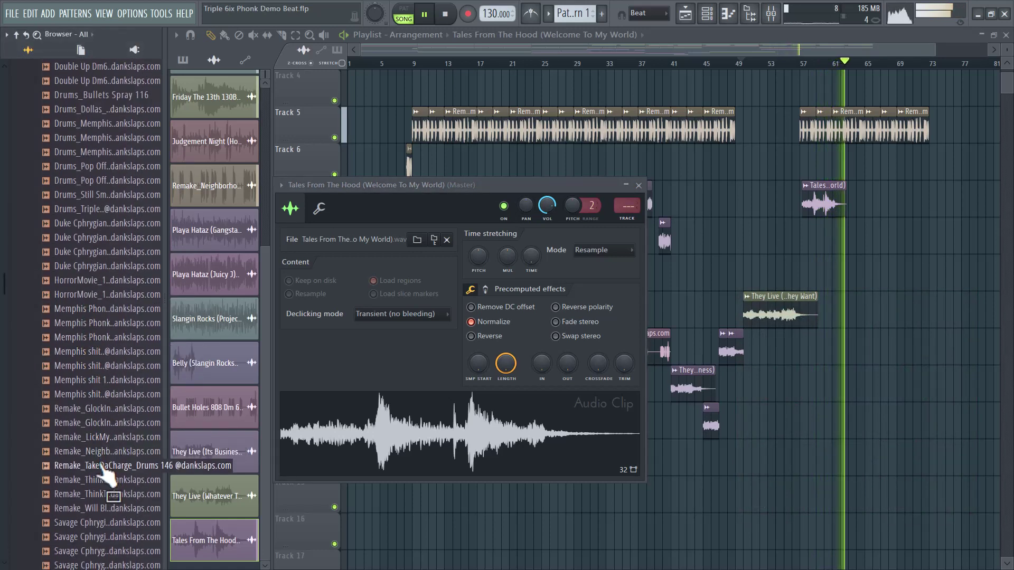
drag(103, 466, 803, 174)
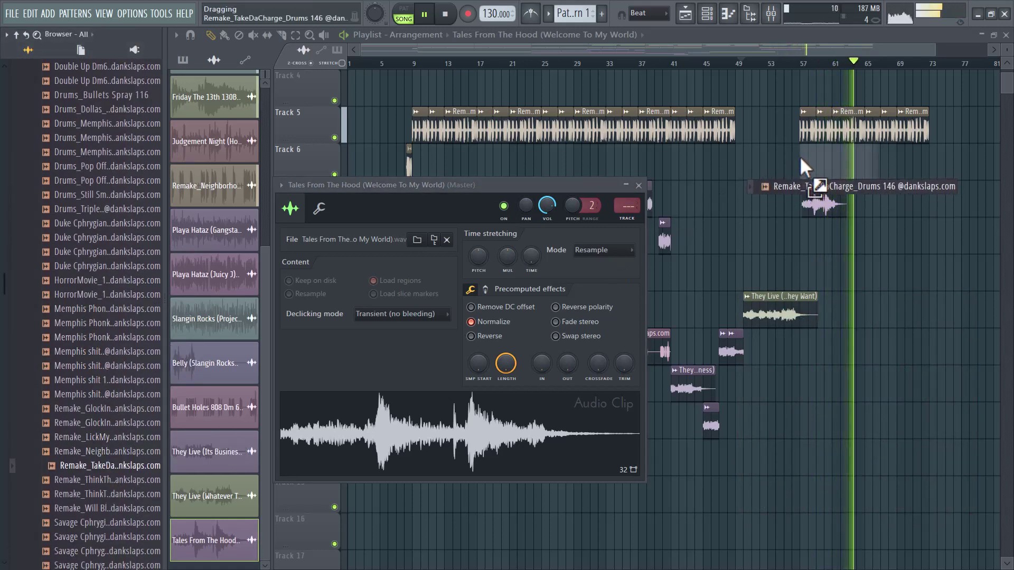
drag(798, 132, 946, 135)
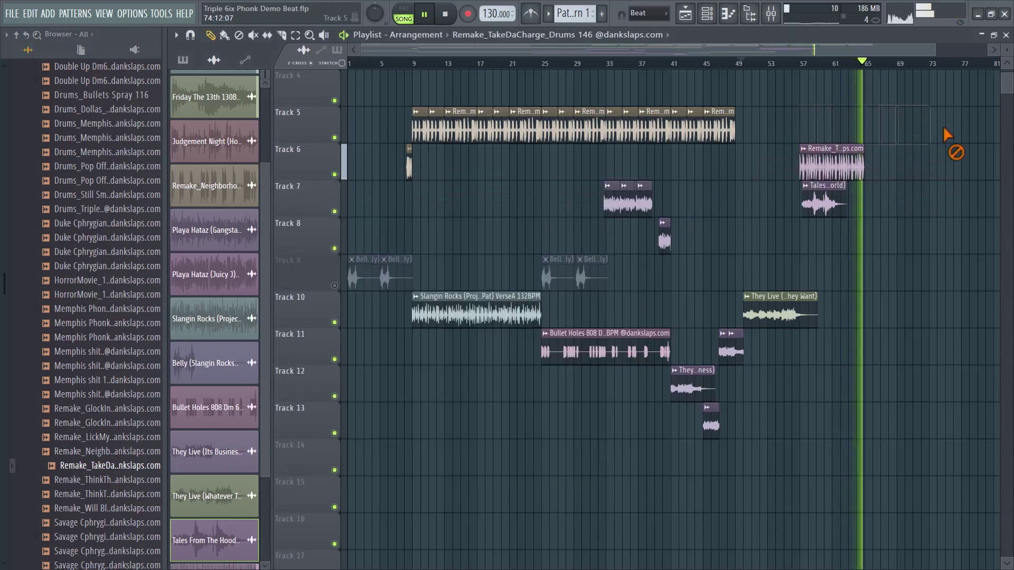
Move the Tales From The Hood (Welcome To My World) skit on Track 7 to about bar 60.
scroll(808, 74, up, 5)
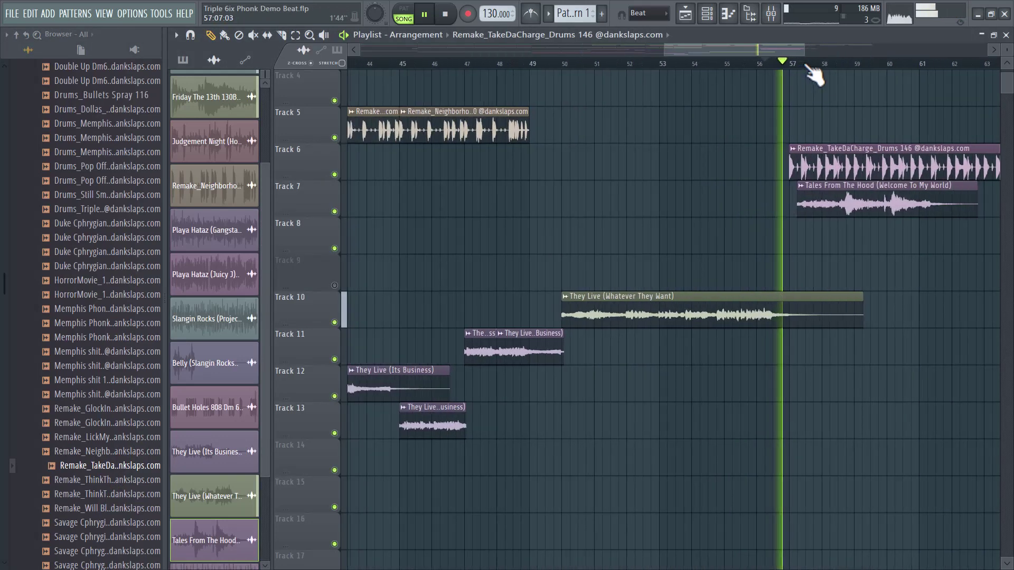
drag(814, 199, 903, 199)
scroll(882, 71, down, 4)
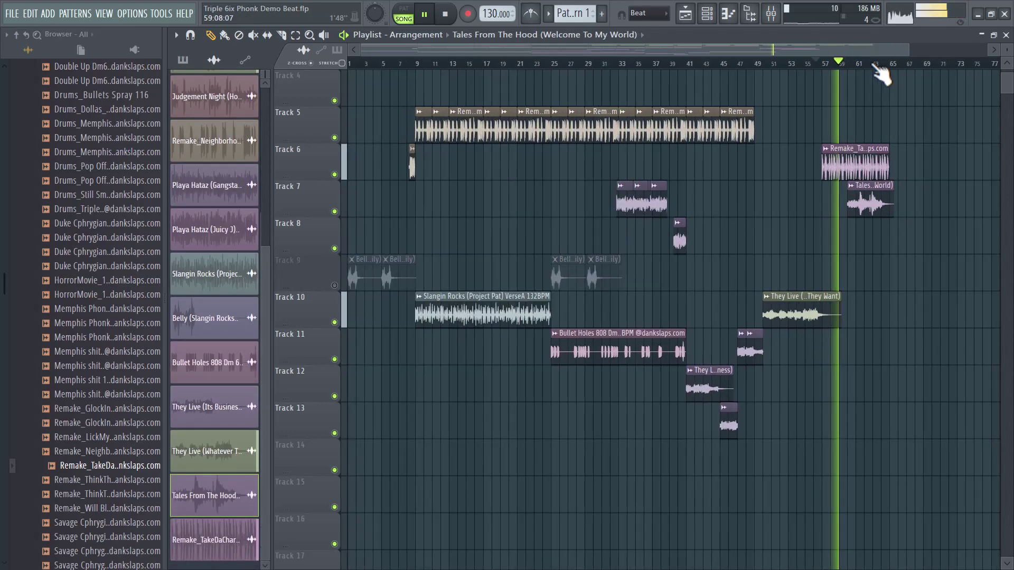
scroll(881, 74, up, 2)
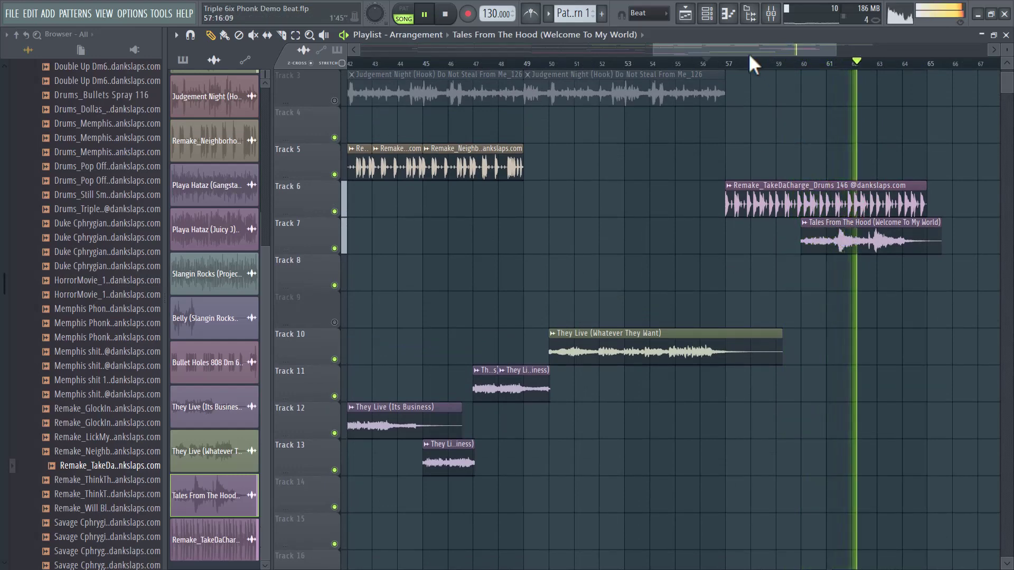
scroll(750, 67, down, 5)
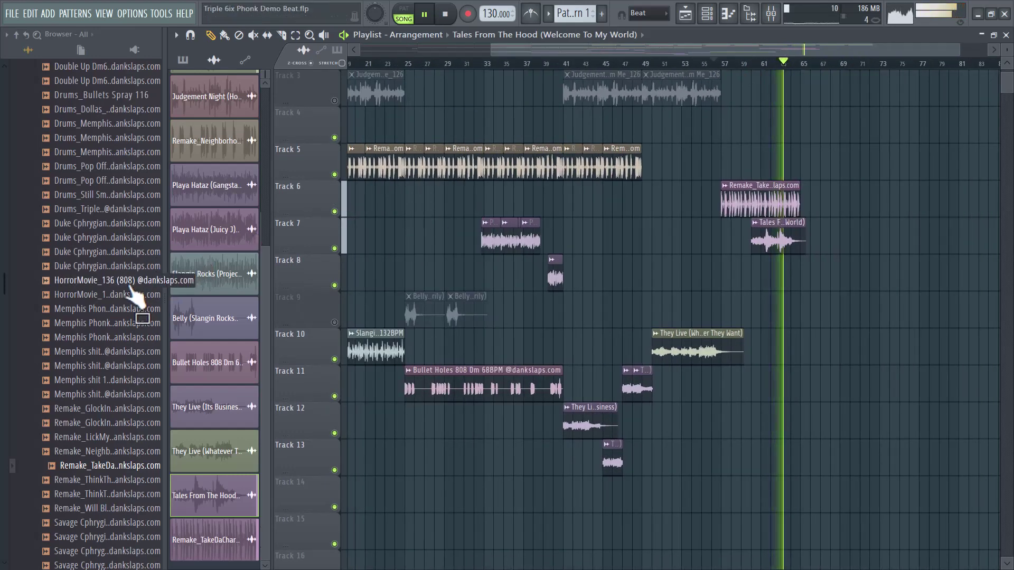
Collapse the Drums + Loops folder and browse to the kit's remaining folders.
scroll(135, 295, down, 4)
scroll(129, 301, up, 4)
scroll(131, 291, up, 8)
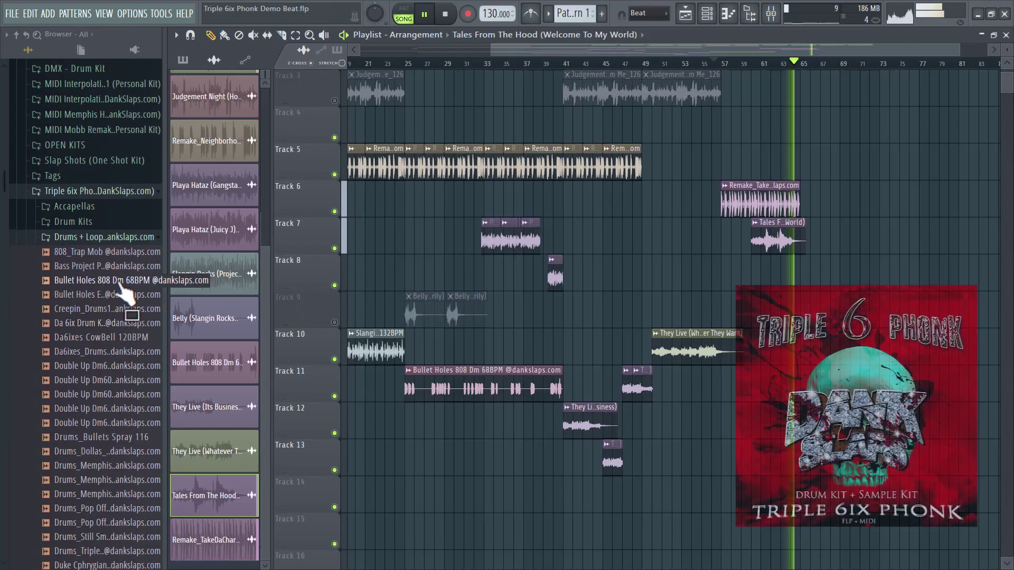
click(83, 238)
scroll(84, 264, down, 4)
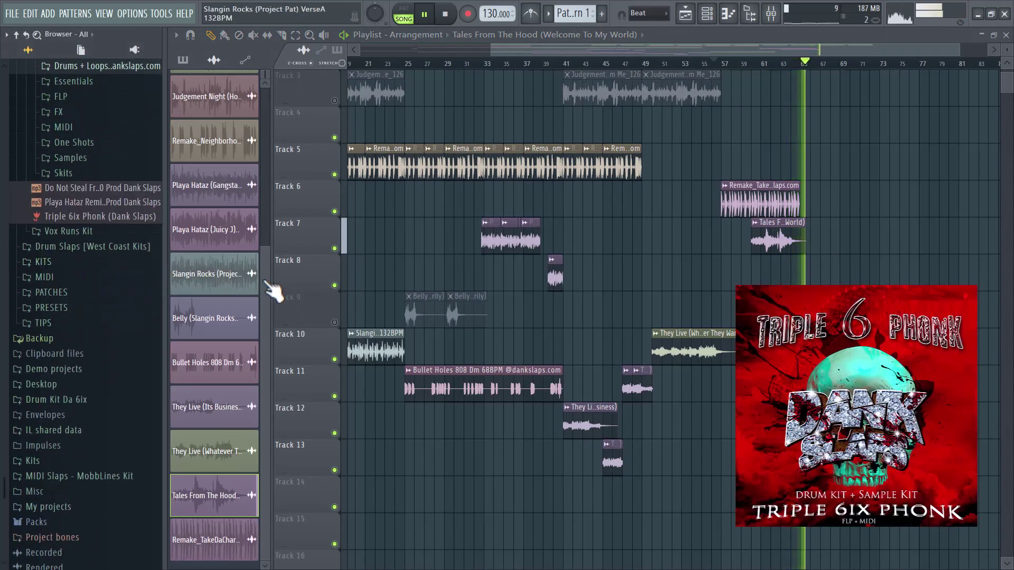
Delete the last 115BPM sample clip on Track 1 and the last Friday The 13th clip on Track 2, and pause playback.
scroll(803, 210, up, 2)
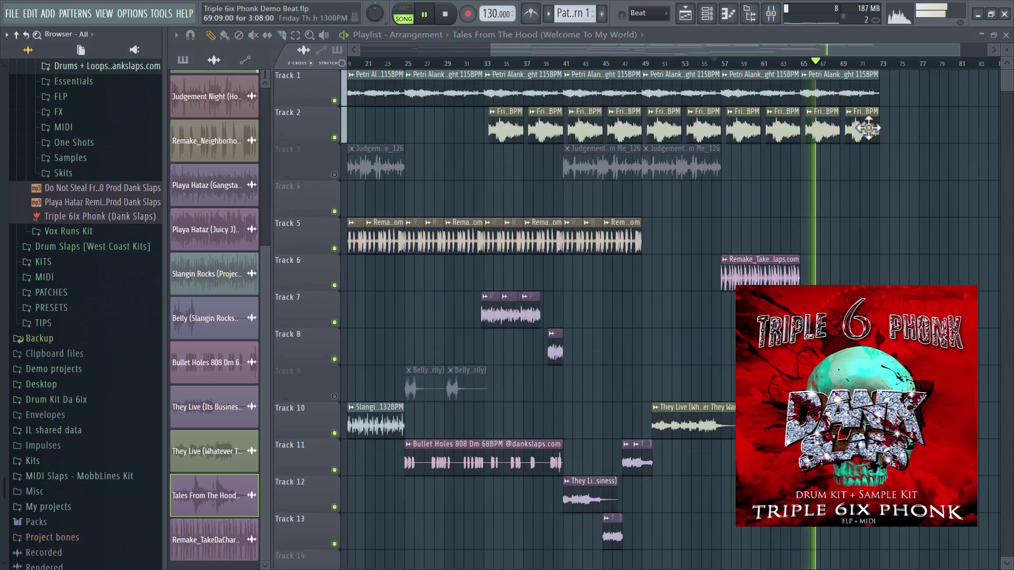
right_click(862, 96)
right_click(861, 127)
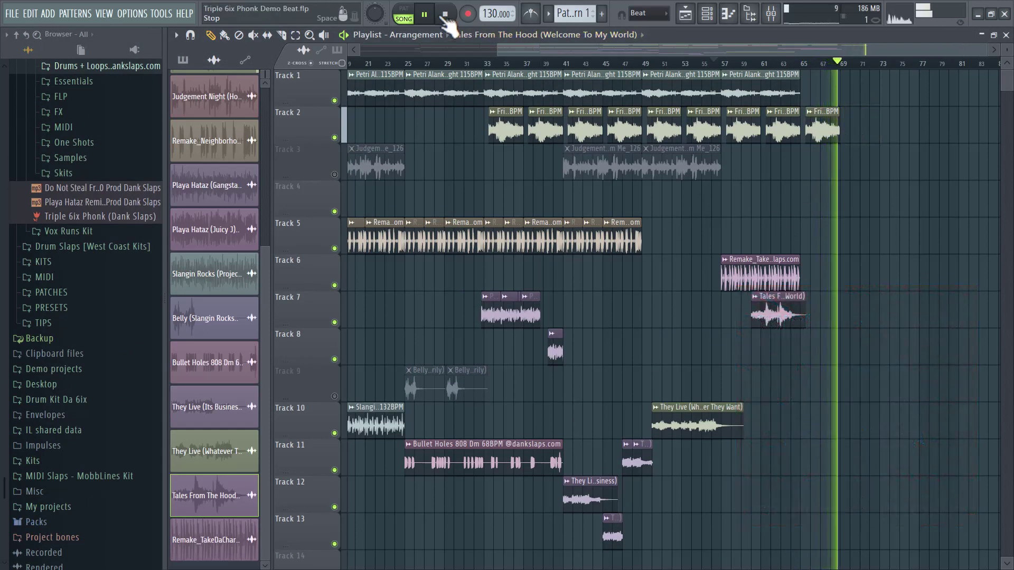
click(427, 15)
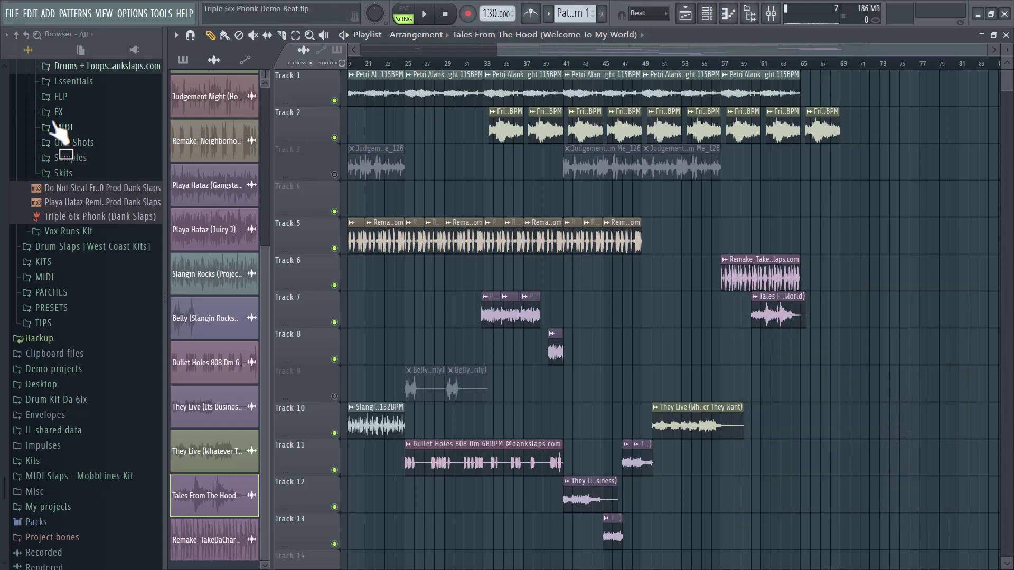
Open the Funkytowns In My Brain Remake Abm115 project from the kit's FLP folder, saving the changes to Triple 6ix Phonk Demo Beat.flp.
click(58, 97)
drag(90, 129, 246, 11)
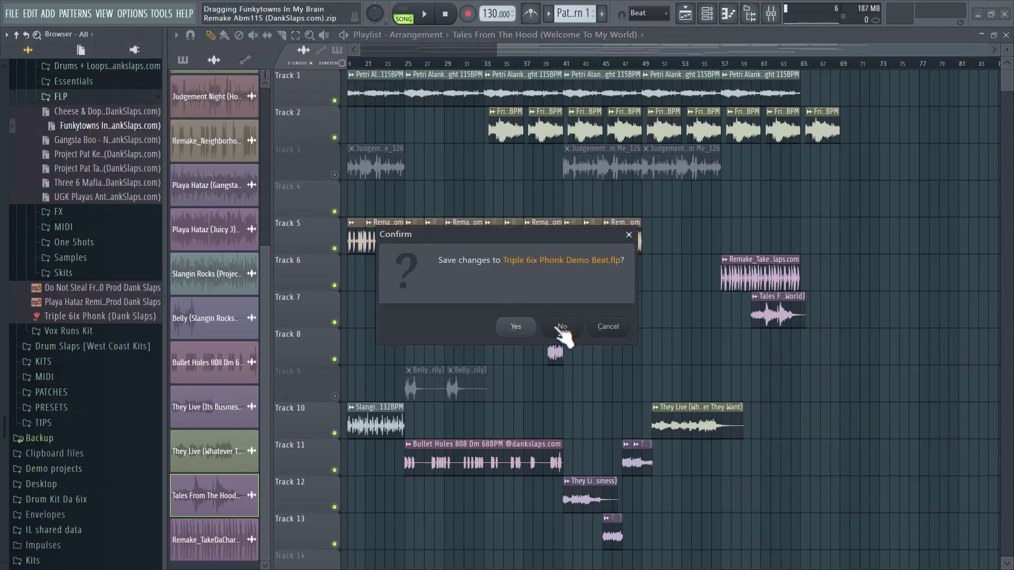
click(516, 327)
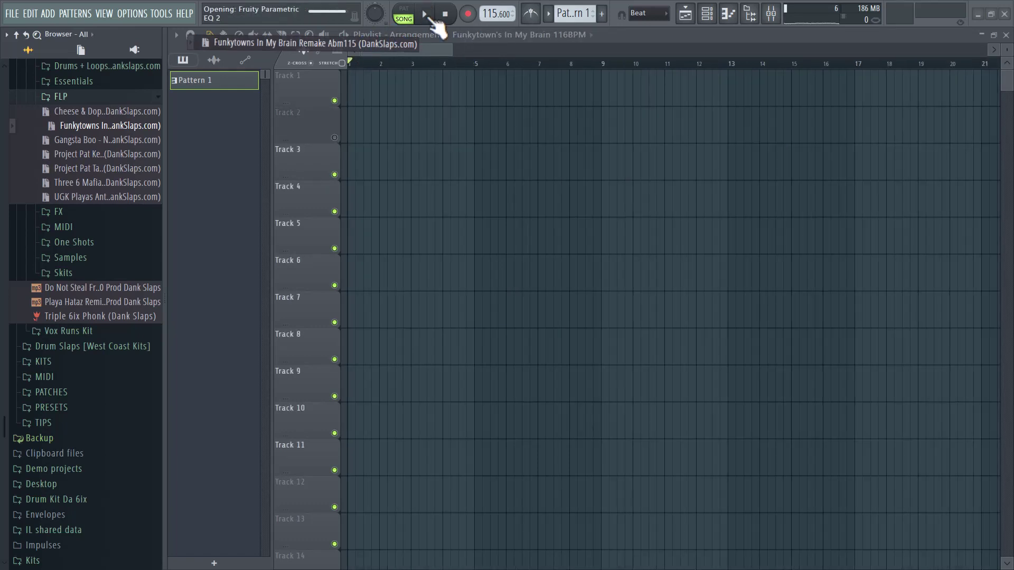
Play the remake project from the beginning and jump playback to bar 9.
click(425, 15)
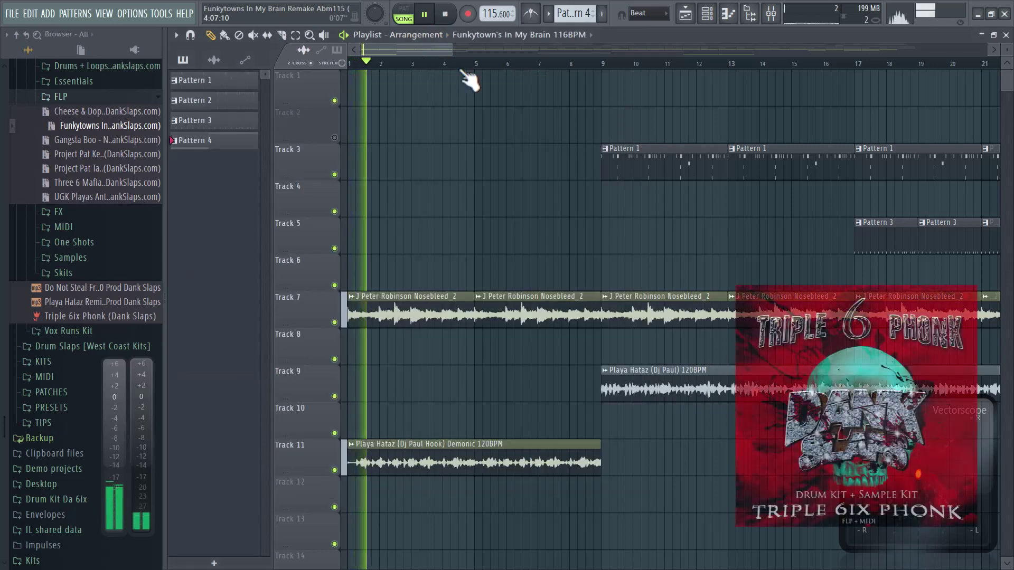
scroll(464, 226, down, 1)
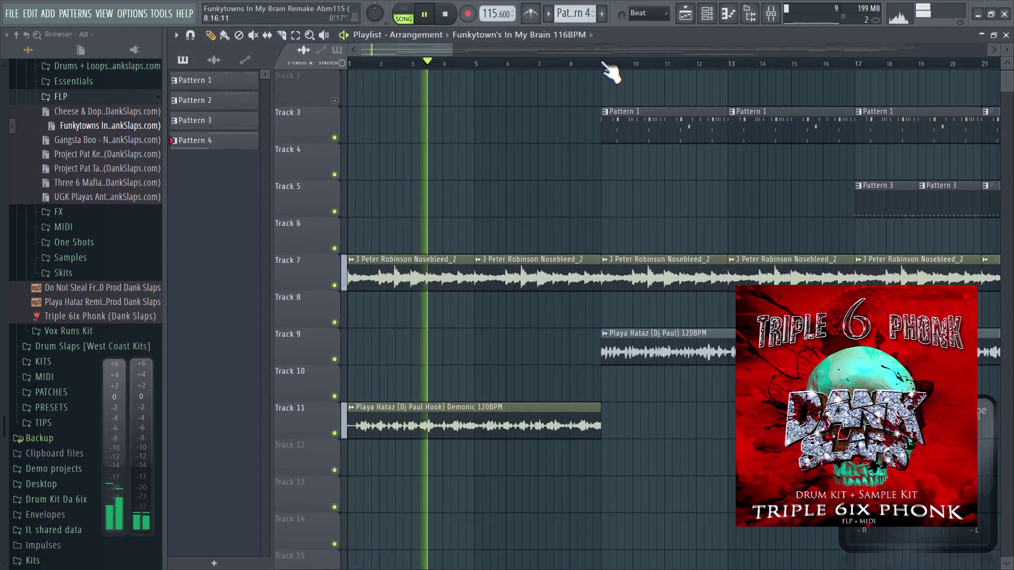
click(603, 64)
scroll(602, 65, down, 2)
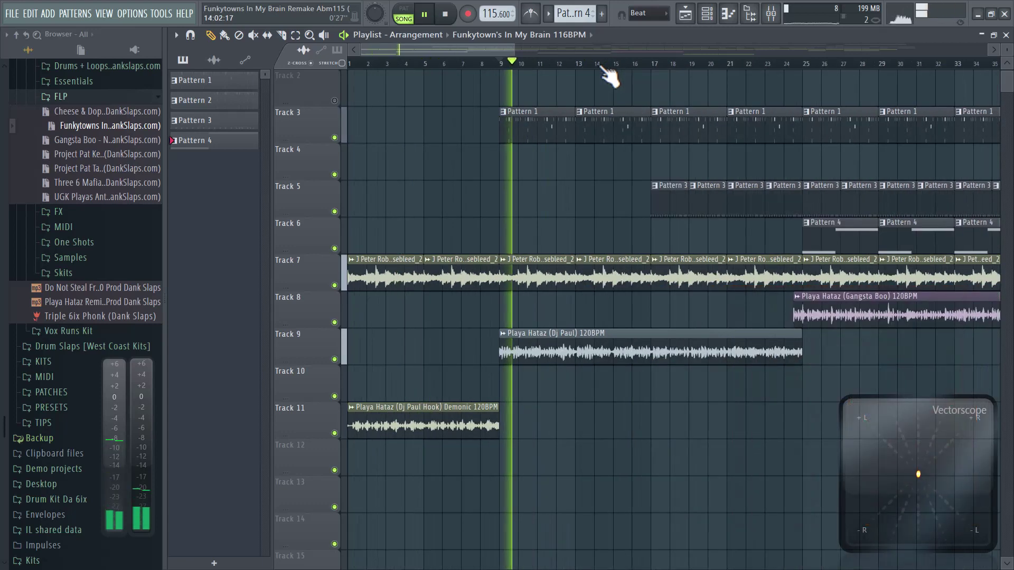
scroll(607, 74, down, 2)
scroll(528, 258, down, 2)
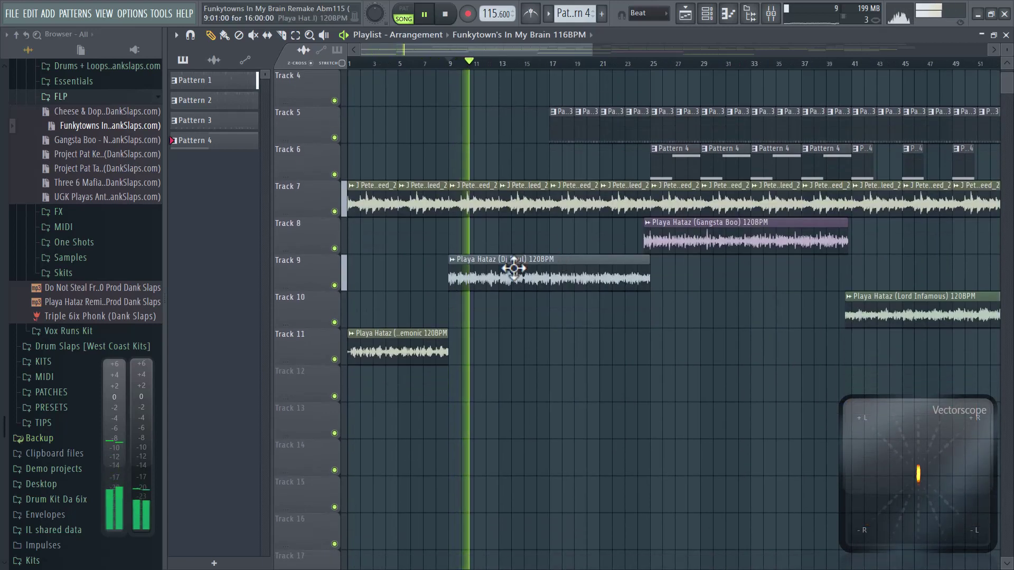
Delete the Playa Hataz (Dj Paul Hook) Demonic 120BPM clip at the start of Track 11.
right_click(398, 349)
scroll(407, 346, up, 3)
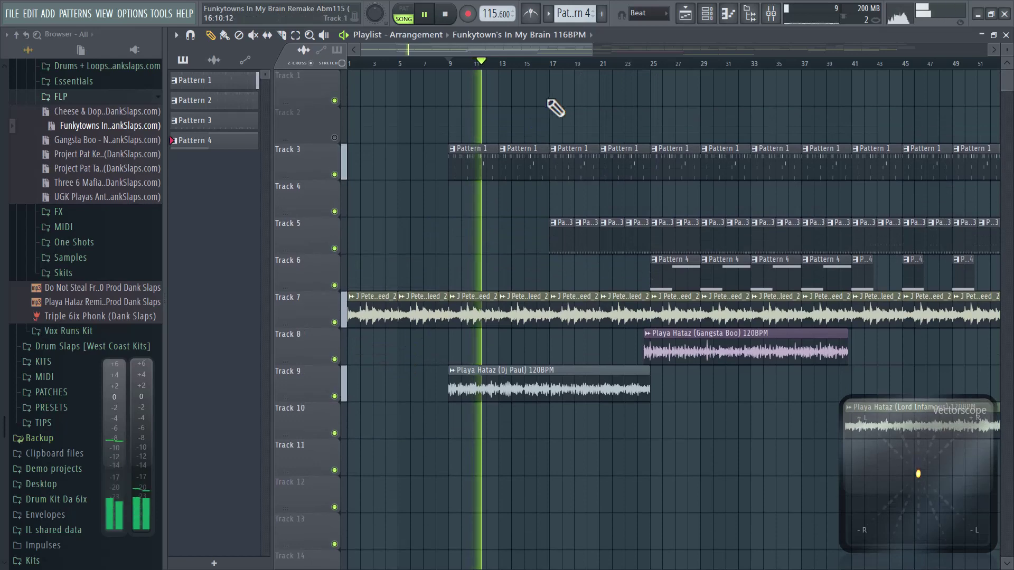
scroll(567, 82, down, 1)
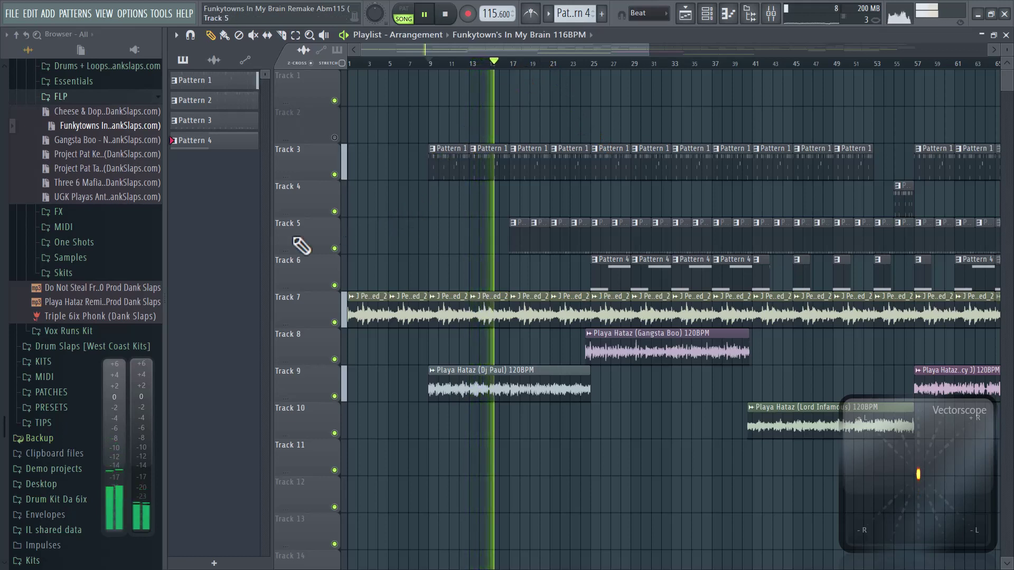
Widen the browser so the full names of the projects in the FLP folder can be read.
scroll(106, 248, up, 3)
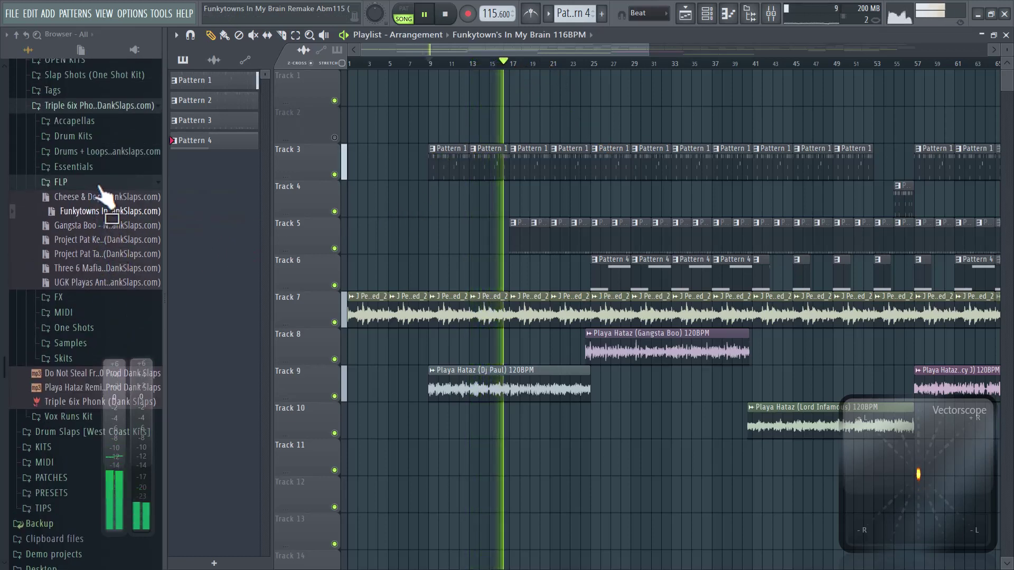
drag(167, 228, 271, 252)
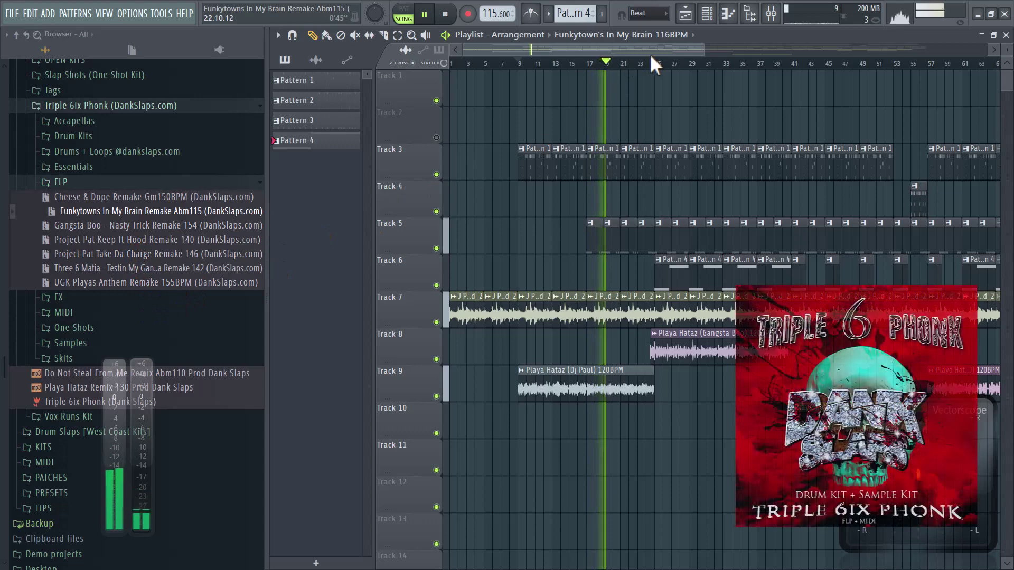
Examine the arrangement around bar 25, where Pattern 4 on Track 6 and the Playa Hataz (Gangsta Boo) verse come in.
scroll(674, 65, up, 2)
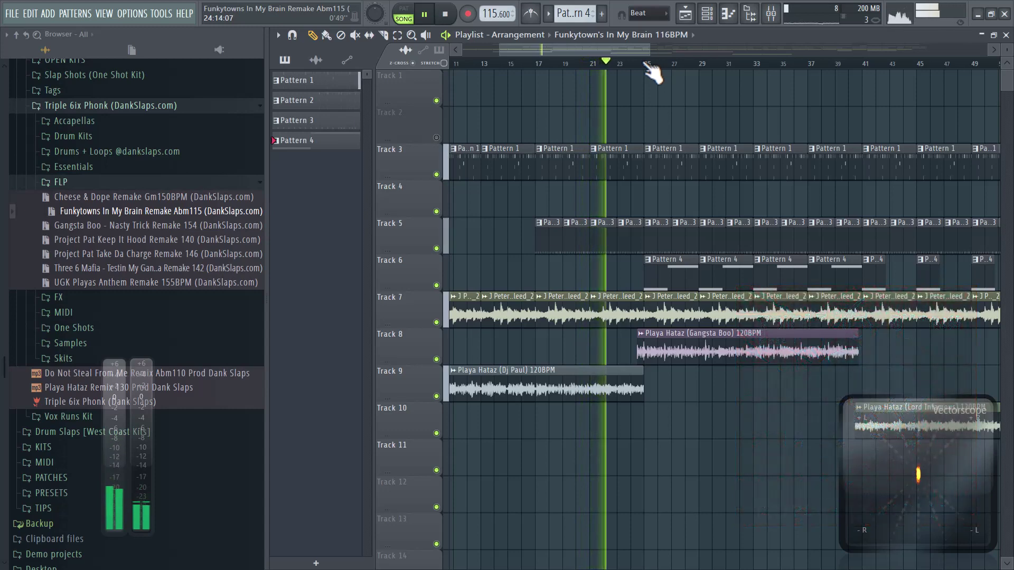
scroll(646, 65, down, 4)
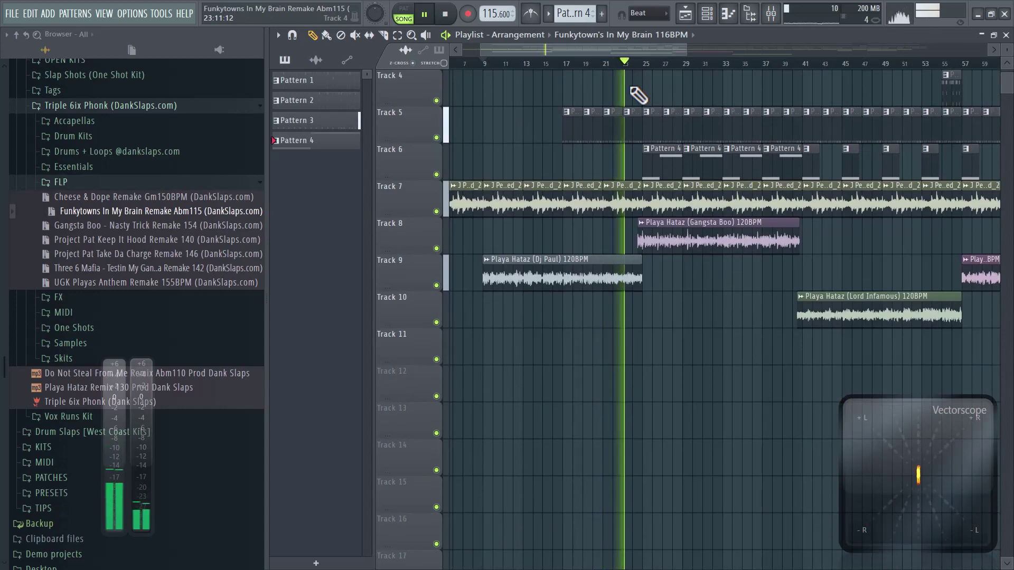
scroll(638, 96, up, 3)
scroll(654, 78, up, 2)
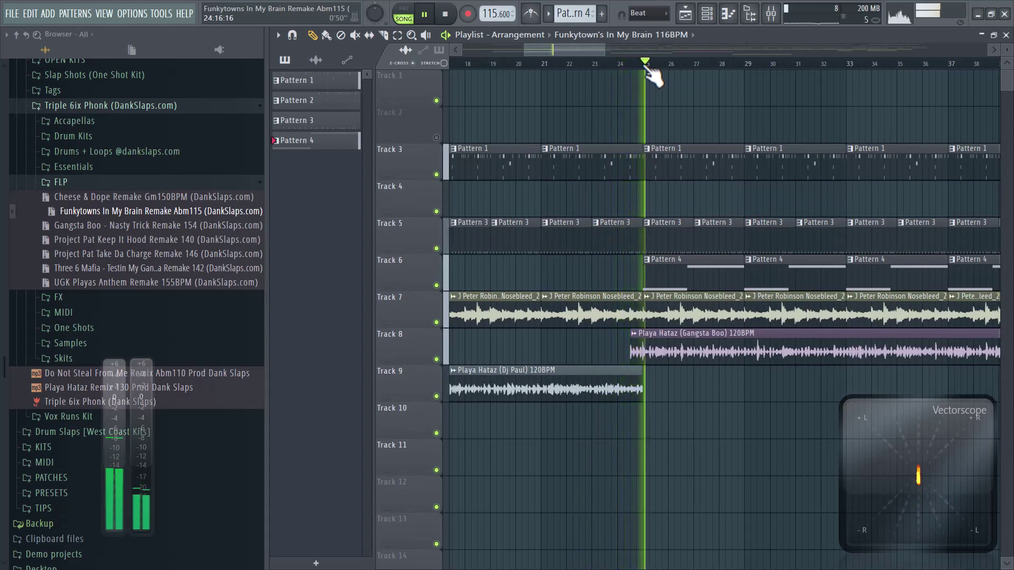
scroll(648, 79, down, 2)
scroll(646, 79, down, 1)
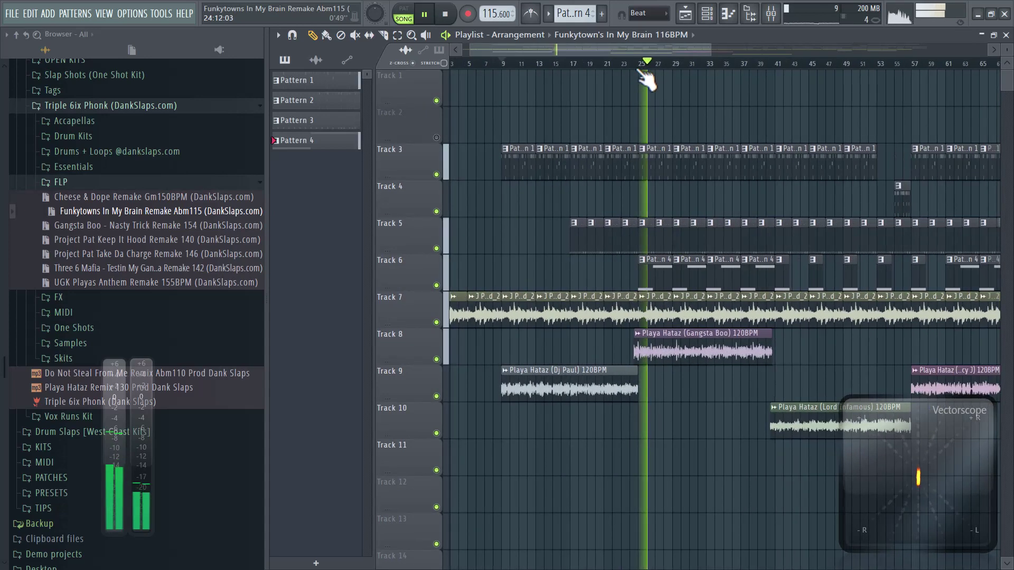
scroll(734, 76, down, 2)
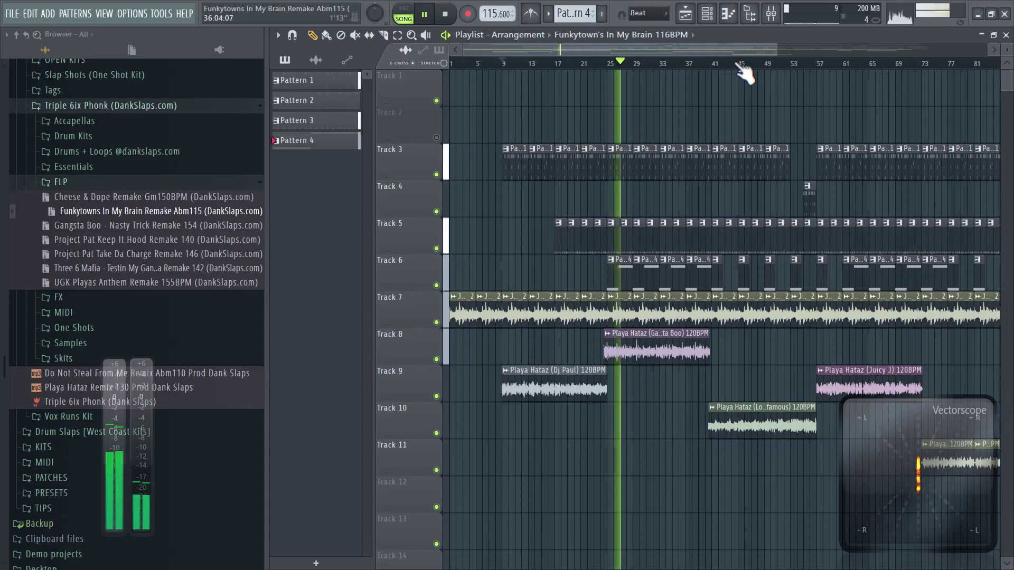
Examine the rest of the remake's arrangement, including the Lord Infamous and Juicy J verses and the drum break before bar 57.
scroll(744, 74, down, 2)
scroll(728, 121, down, 2)
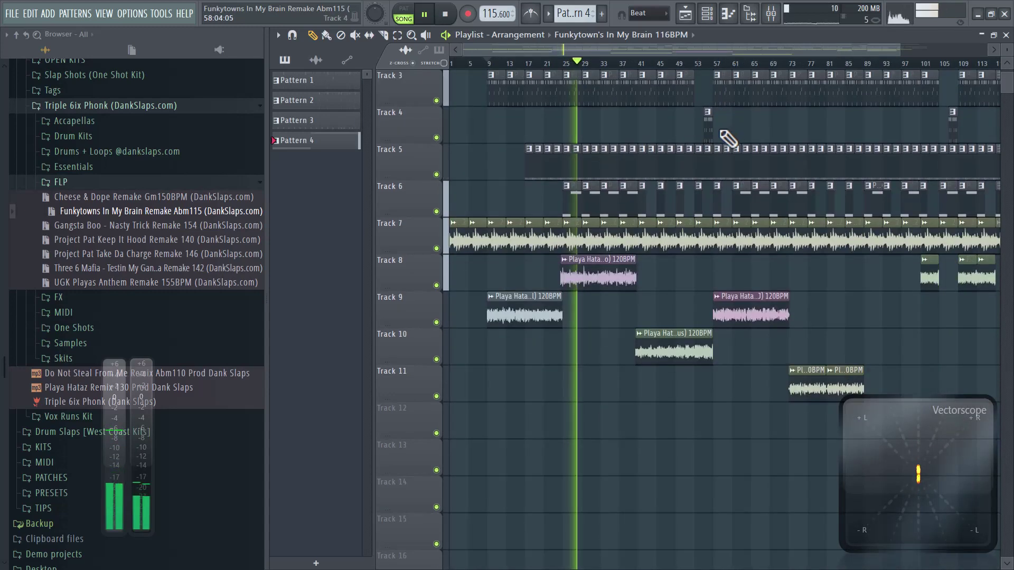
scroll(621, 66, up, 4)
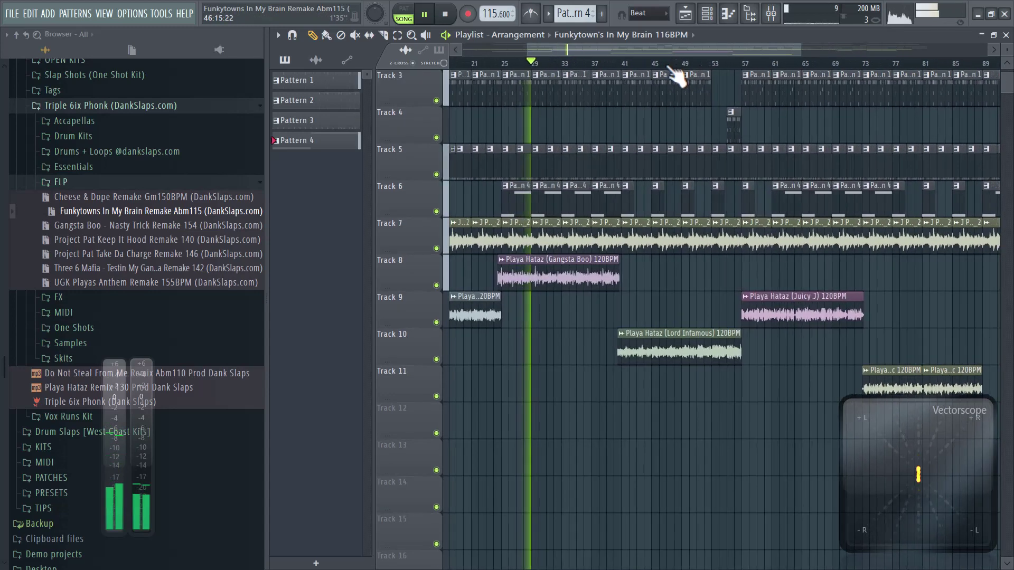
scroll(620, 66, down, 2)
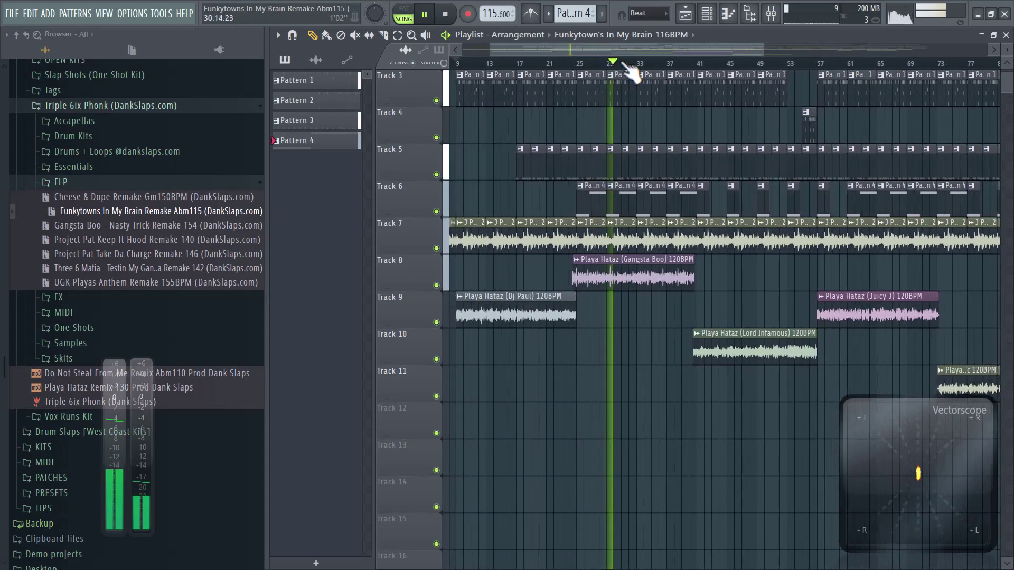
scroll(645, 69, up, 3)
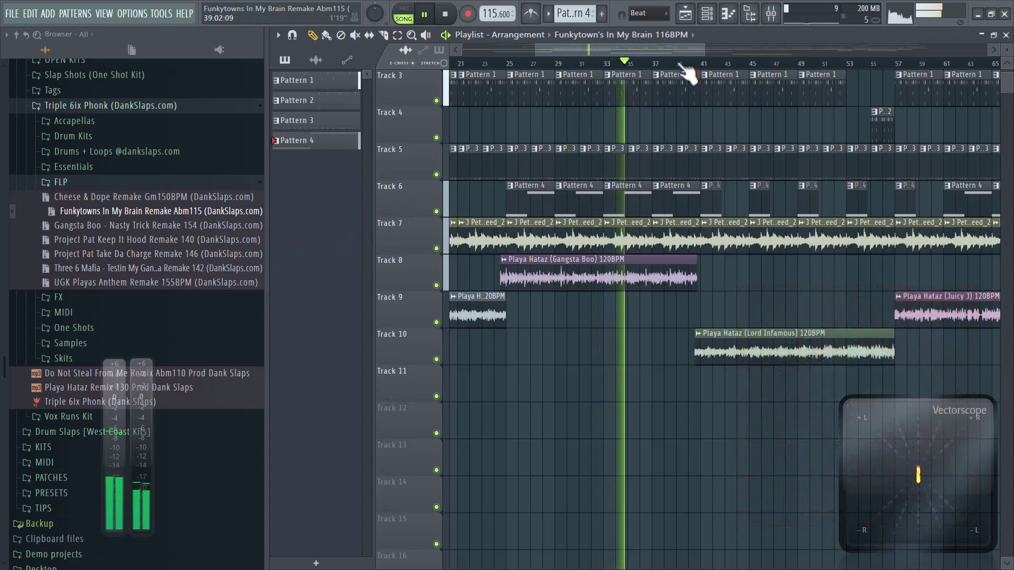
drag(668, 52, 708, 95)
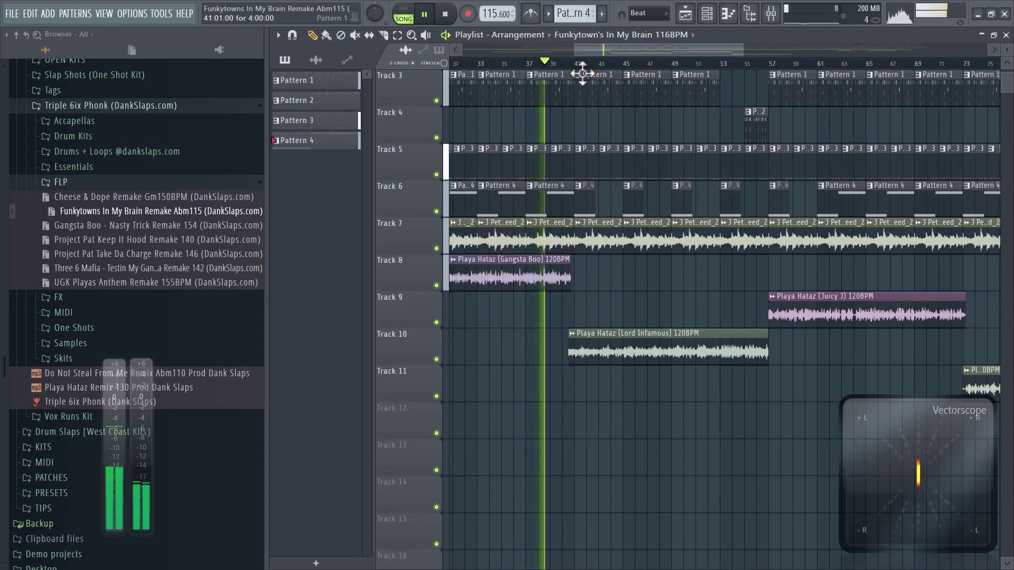
scroll(571, 65, up, 3)
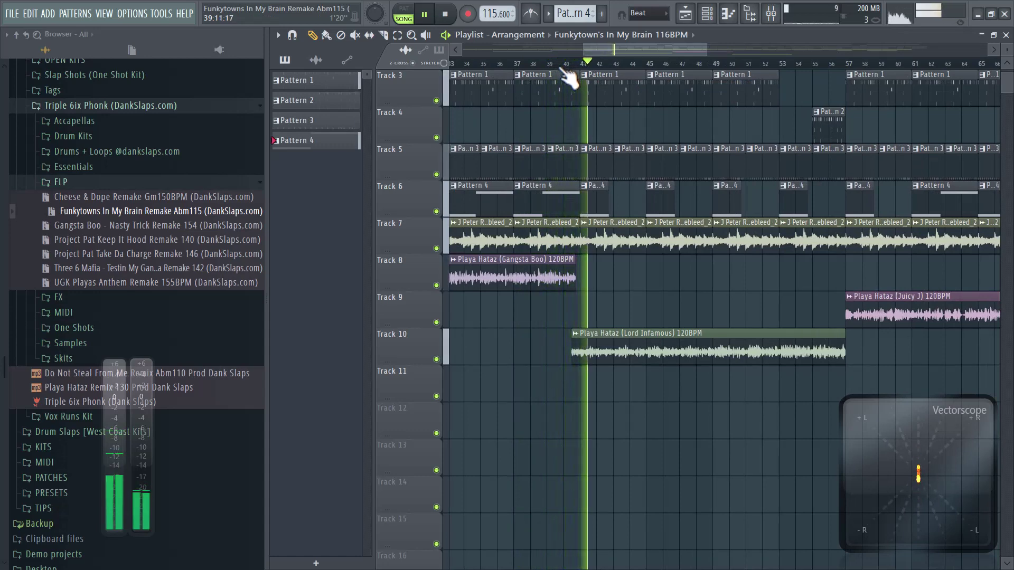
scroll(570, 78, down, 1)
scroll(570, 78, down, 4)
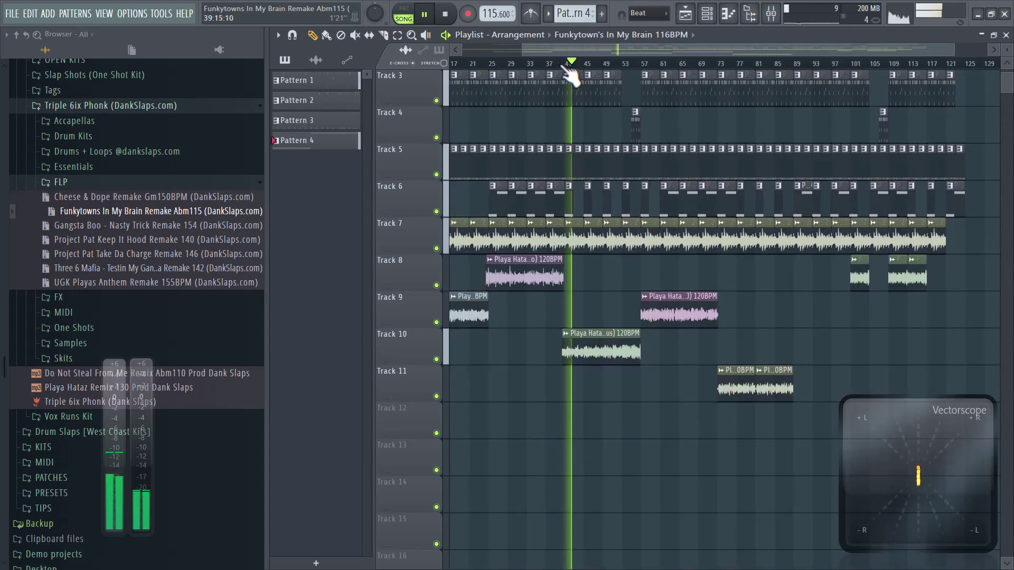
scroll(570, 78, down, 1)
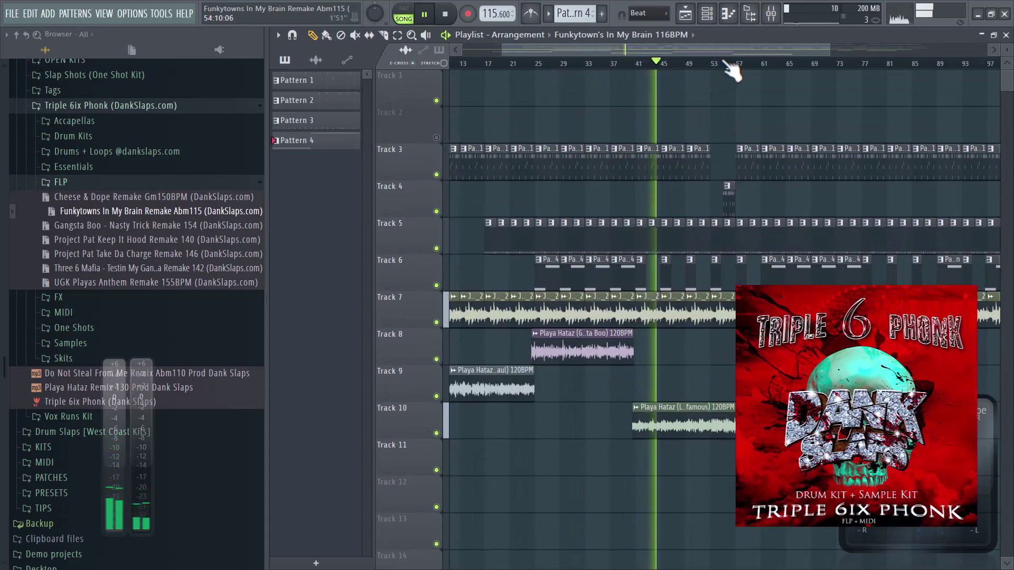
scroll(702, 63, up, 3)
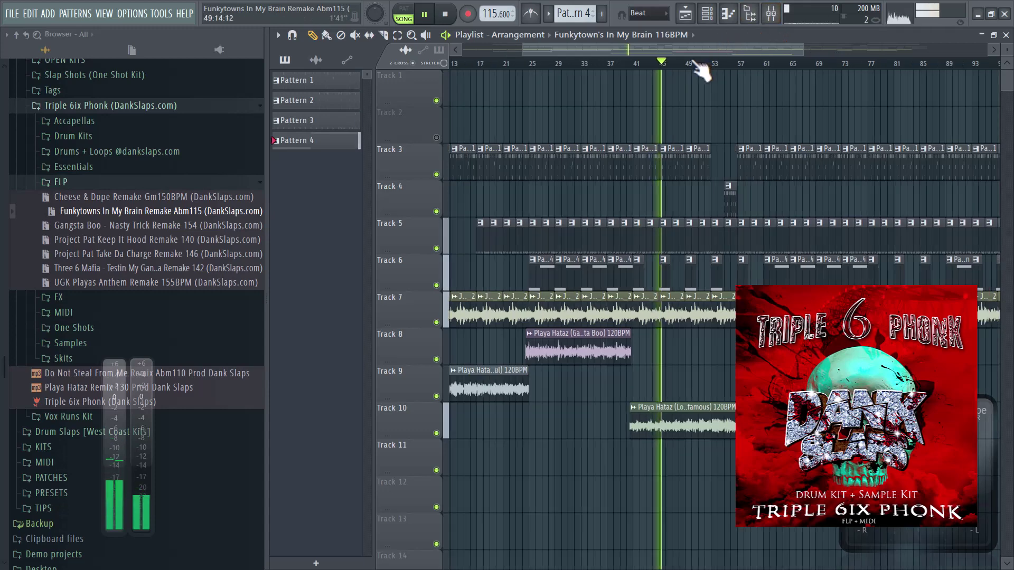
Mute the Playa Hataz (Lord Infamous) verse on Track 10 to hear the beat alone, and unmute it again.
click(436, 433)
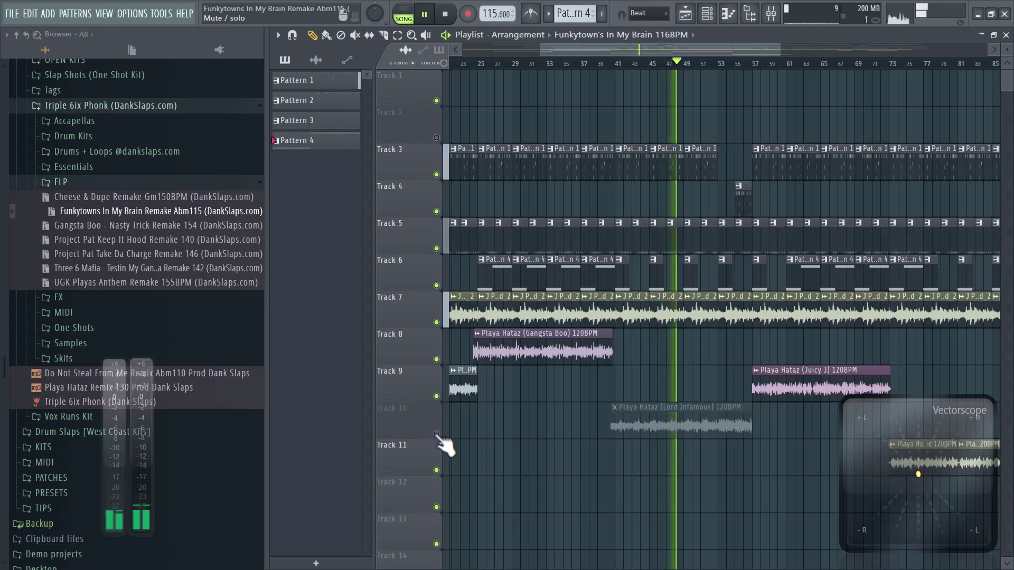
click(436, 433)
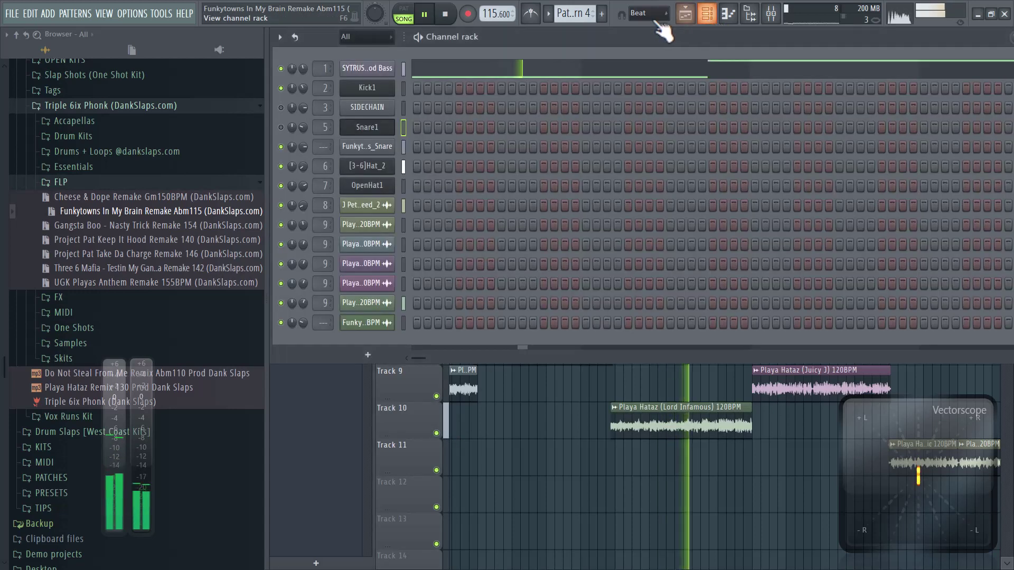
Review Pattern 3's hat steps in the channel rack, then select Pattern 2 and return to the playlist.
click(708, 16)
scroll(573, 13, down, 2)
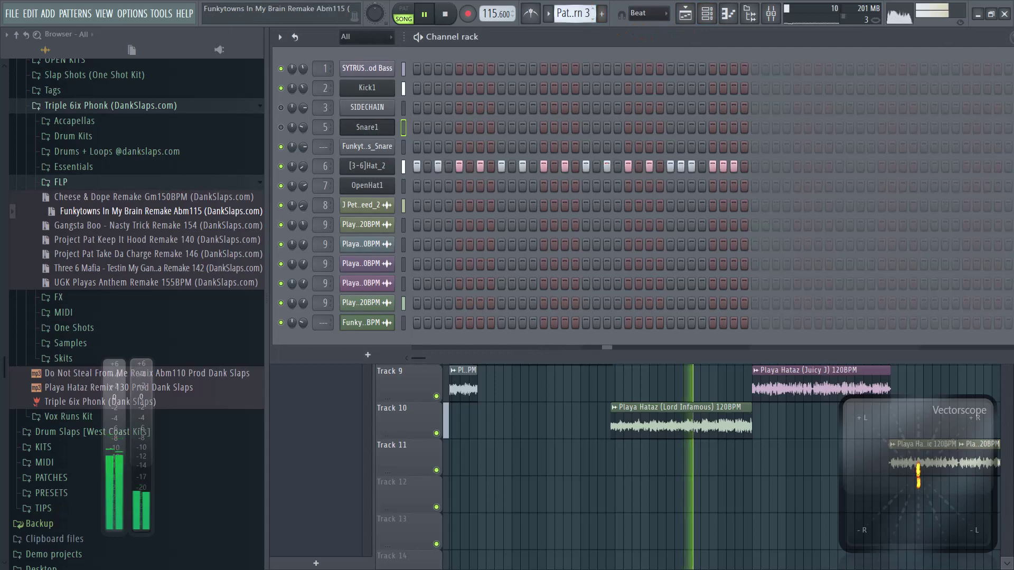
click(685, 16)
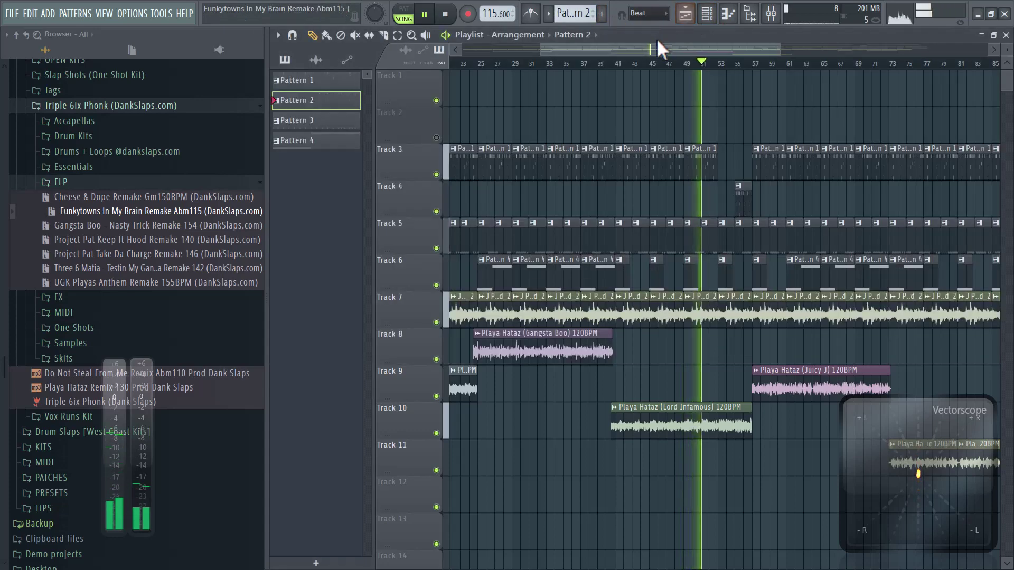
Examine the drum break at bars 53 to 57 on Tracks 3 and 4, including Pattern 2's kick and snare sequence.
scroll(660, 49, down, 3)
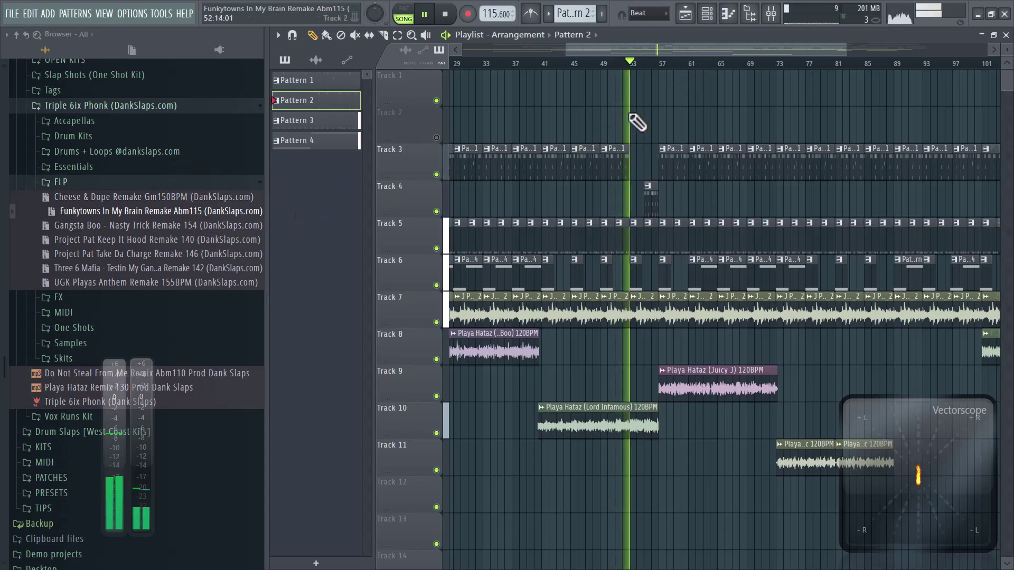
scroll(692, 71, up, 4)
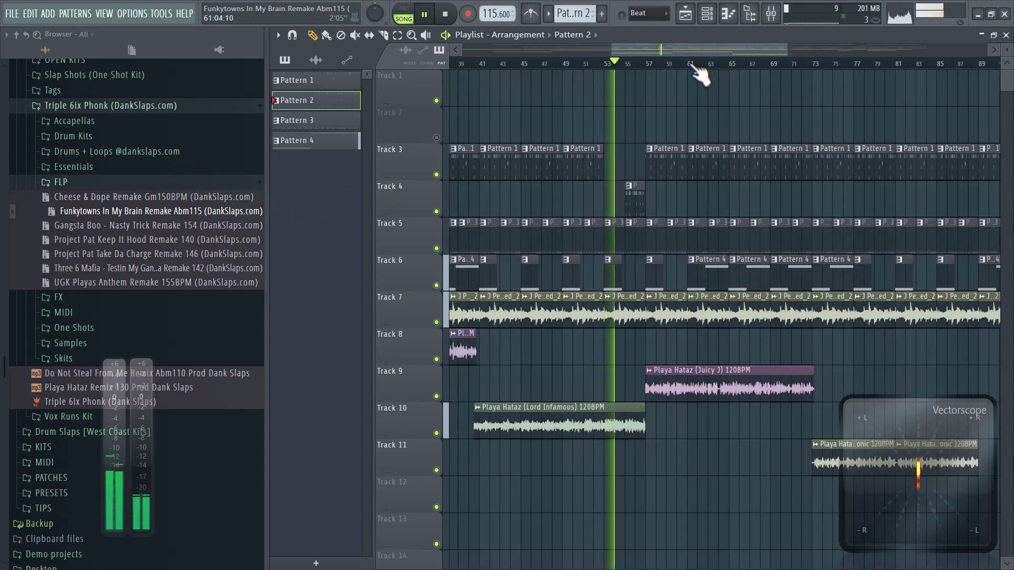
scroll(607, 63, up, 3)
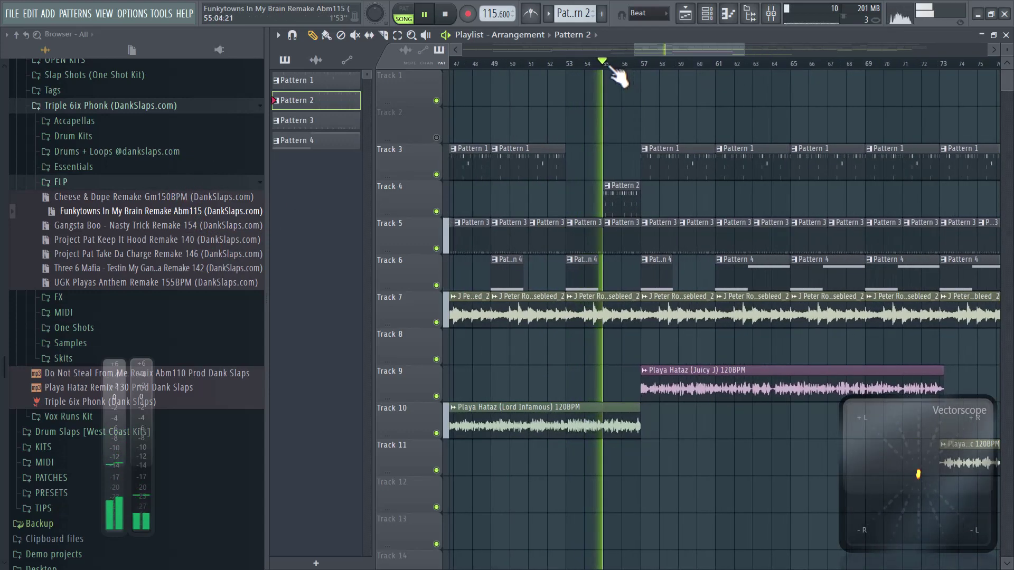
click(706, 13)
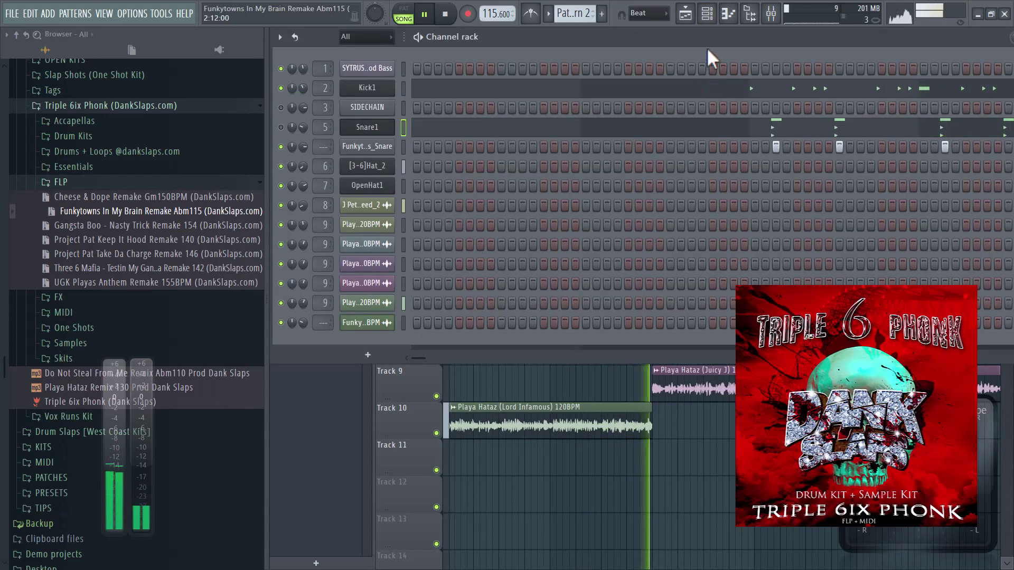
click(690, 20)
Examine the arrangement from bar 57 onward, covering the Juicy J verse on Track 9 and the Dj Paul hook on Track 11.
scroll(693, 69, up, 2)
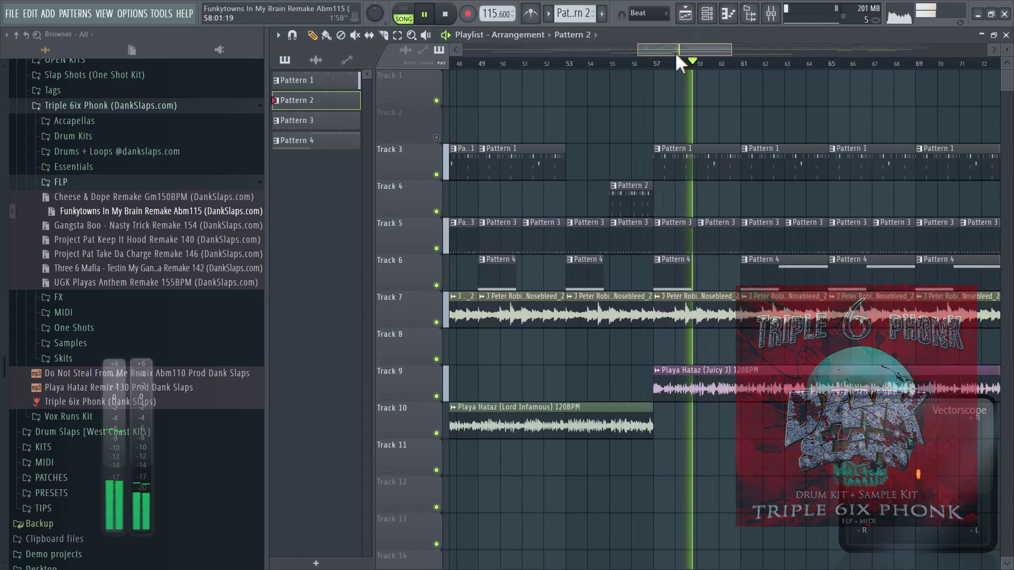
drag(677, 52, 711, 58)
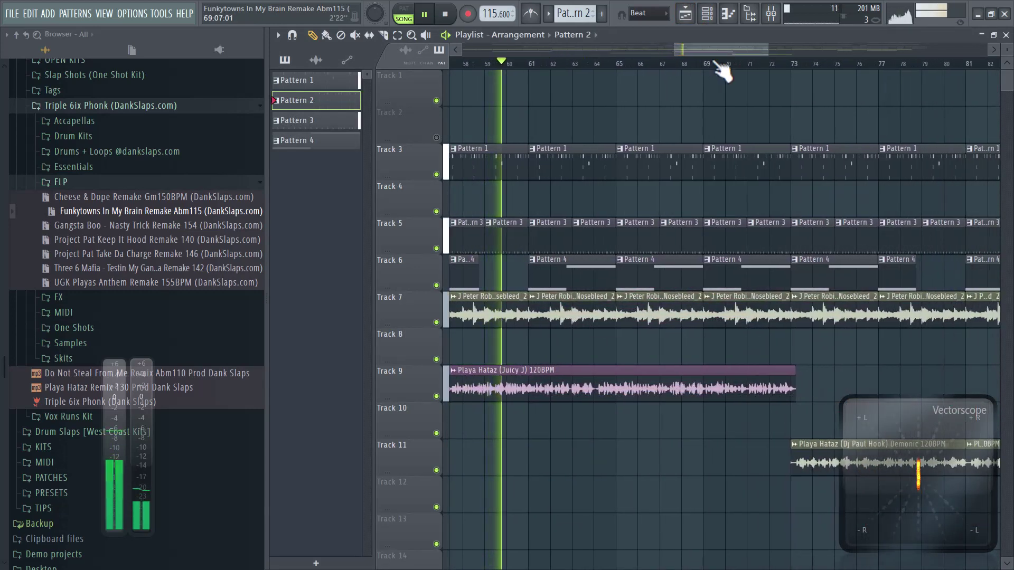
scroll(724, 69, down, 3)
scroll(733, 106, down, 3)
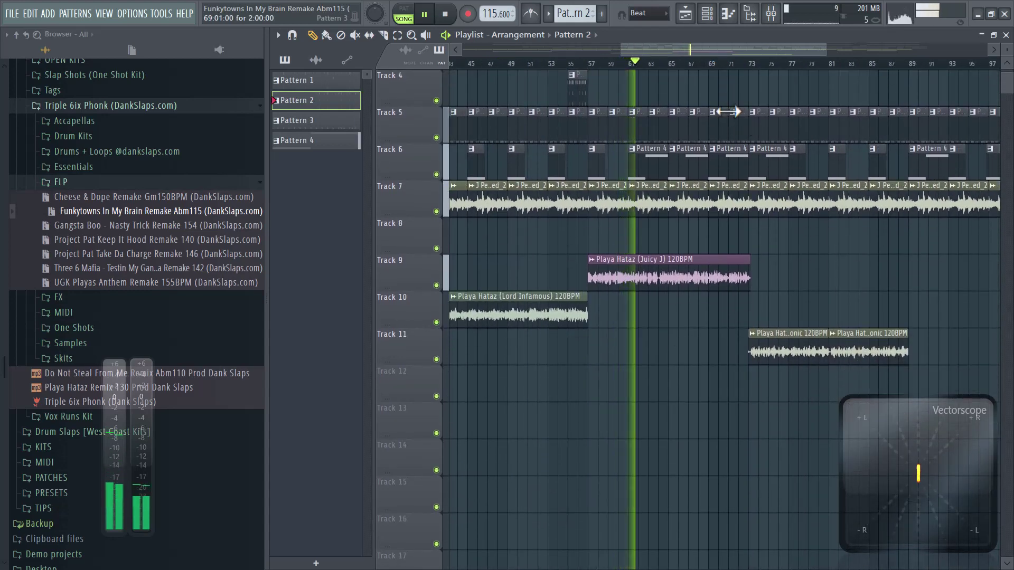
scroll(718, 67, up, 3)
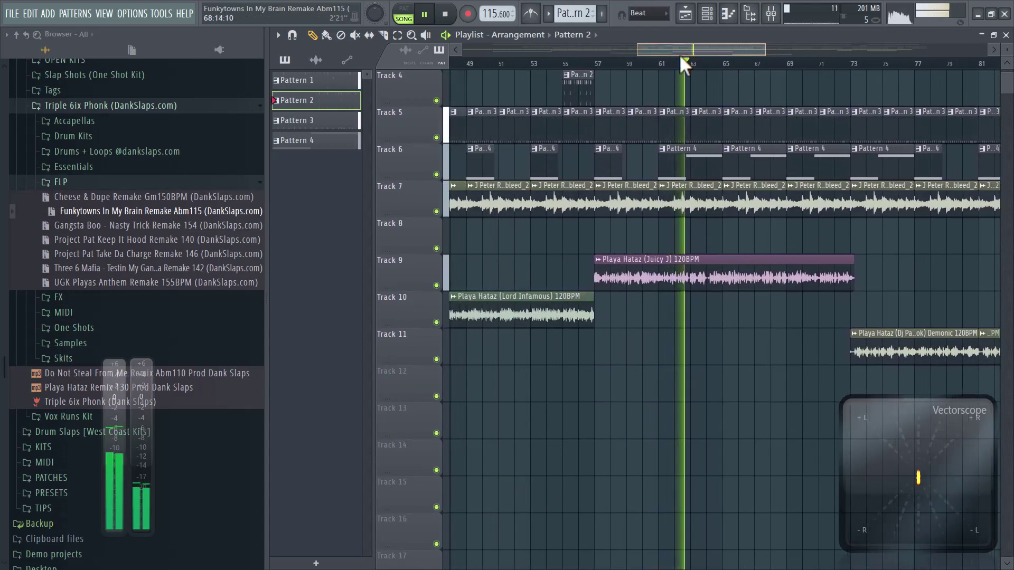
scroll(683, 64, down, 4)
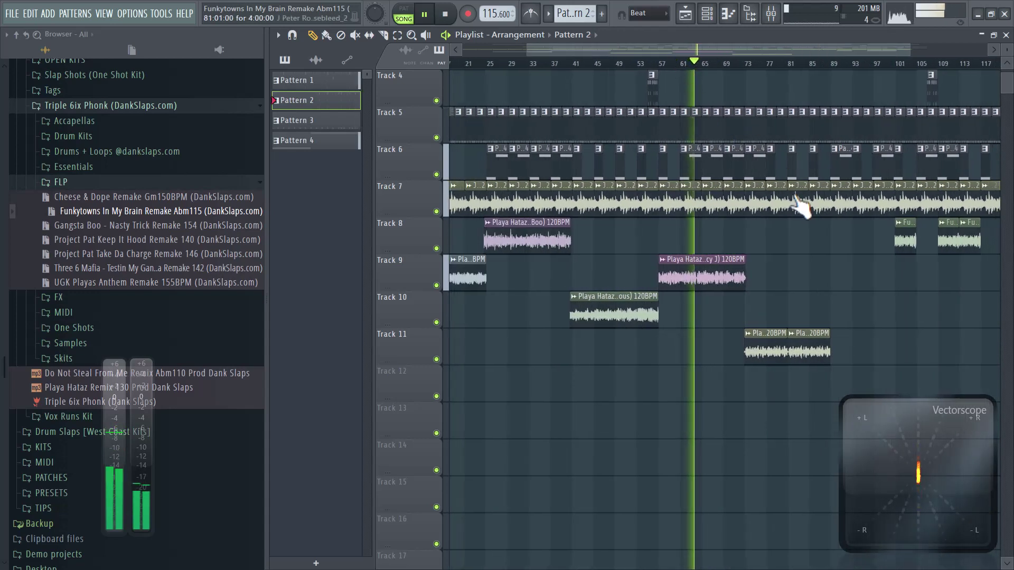